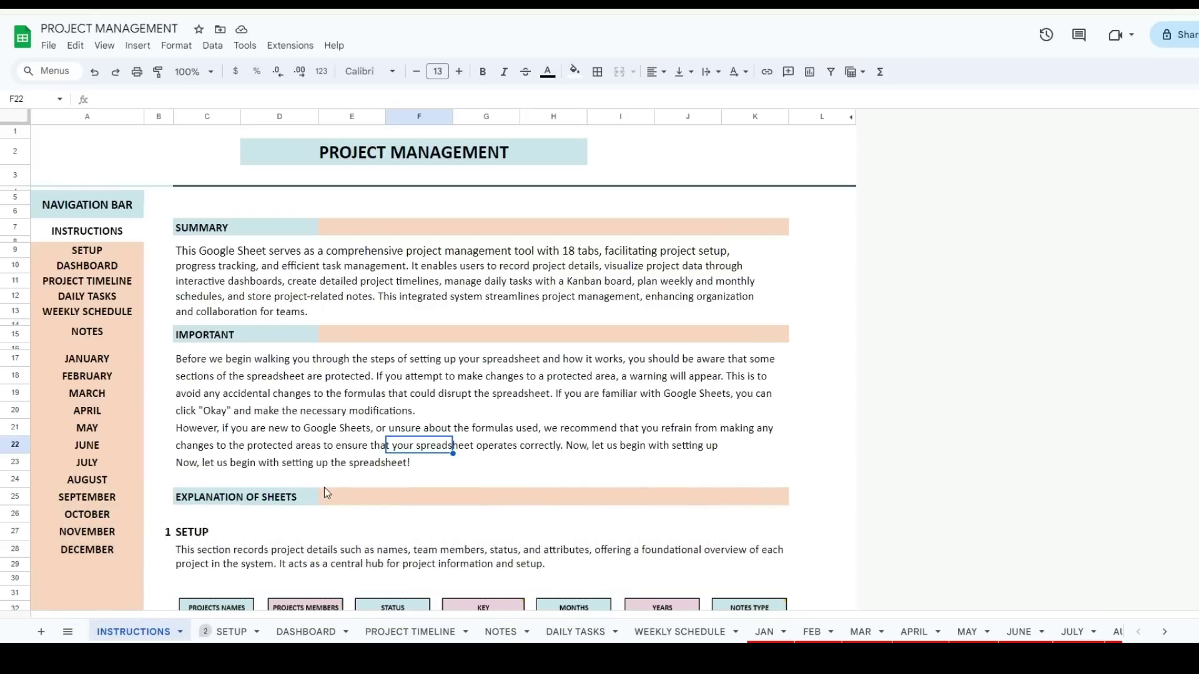
- Go to the Project Timeline sheet and abandon editing the protected Brainstorming duration of 79
{"action": "left_click", "coordinate": [304, 633]}
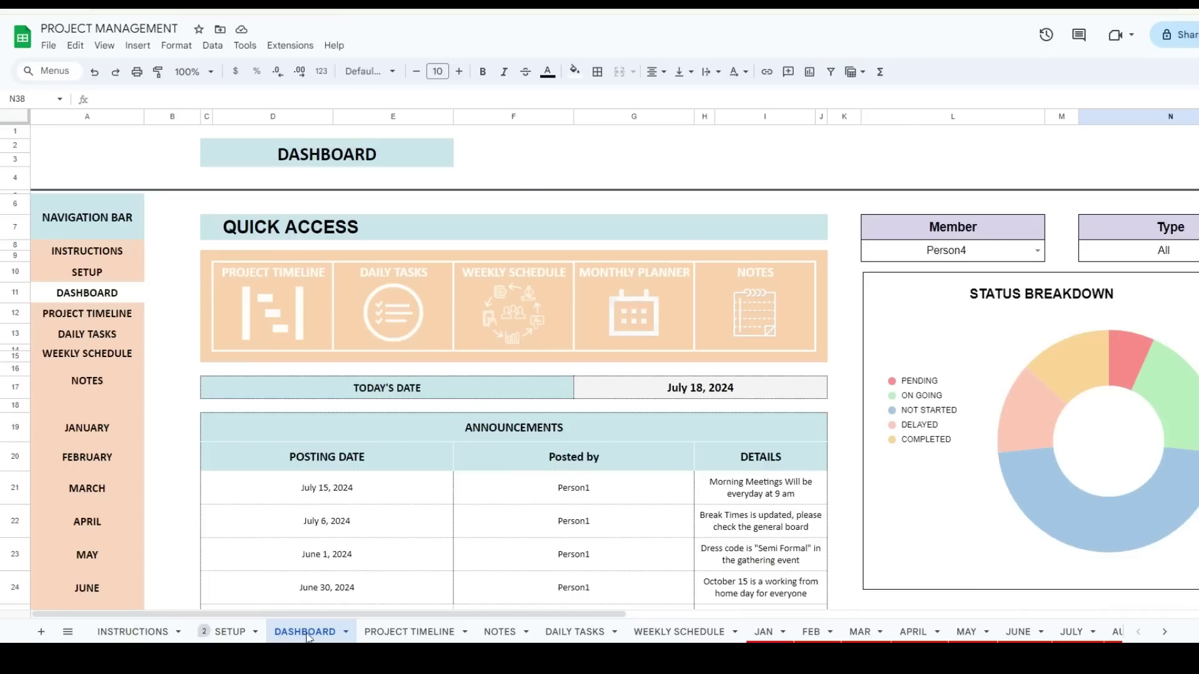
{"action": "left_click", "coordinate": [230, 632]}
{"action": "left_click", "coordinate": [411, 632]}
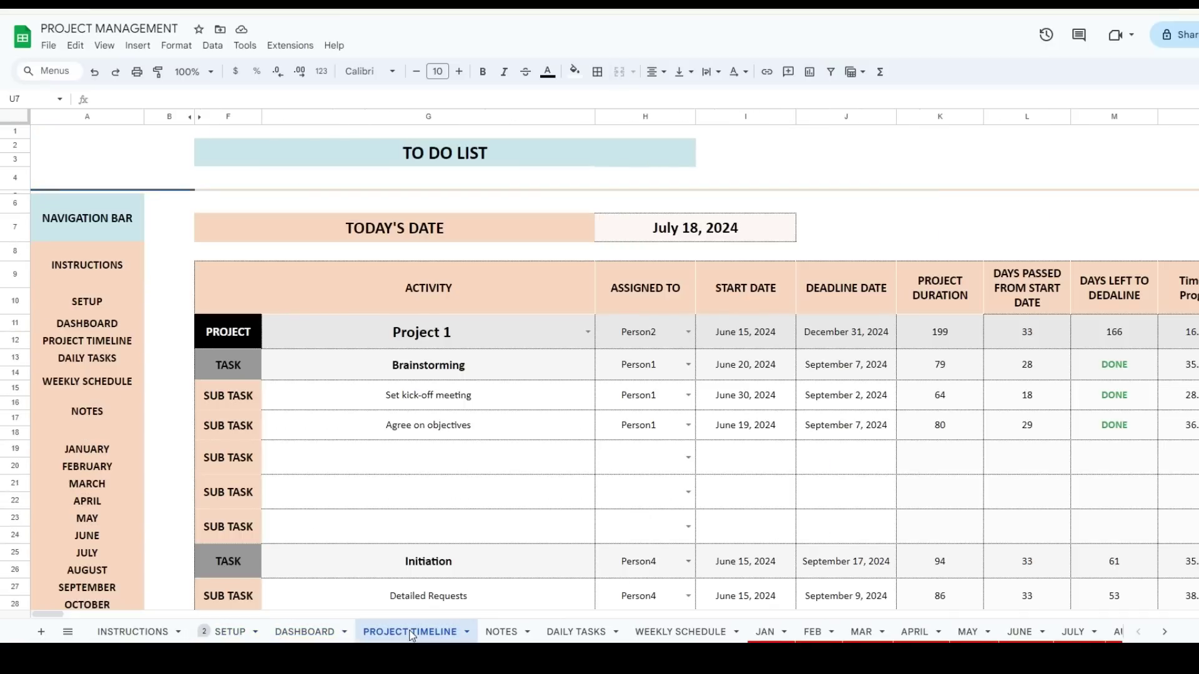
{"action": "left_click", "coordinate": [942, 373]}
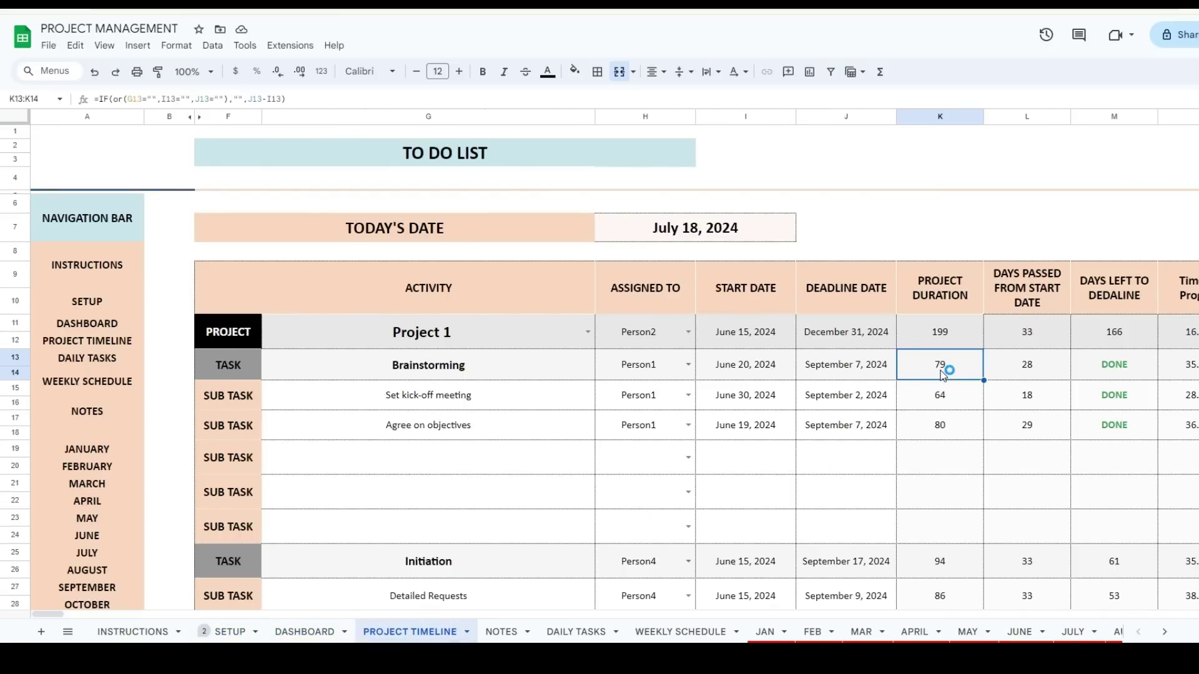
{"action": "double_click", "coordinate": [943, 373]}
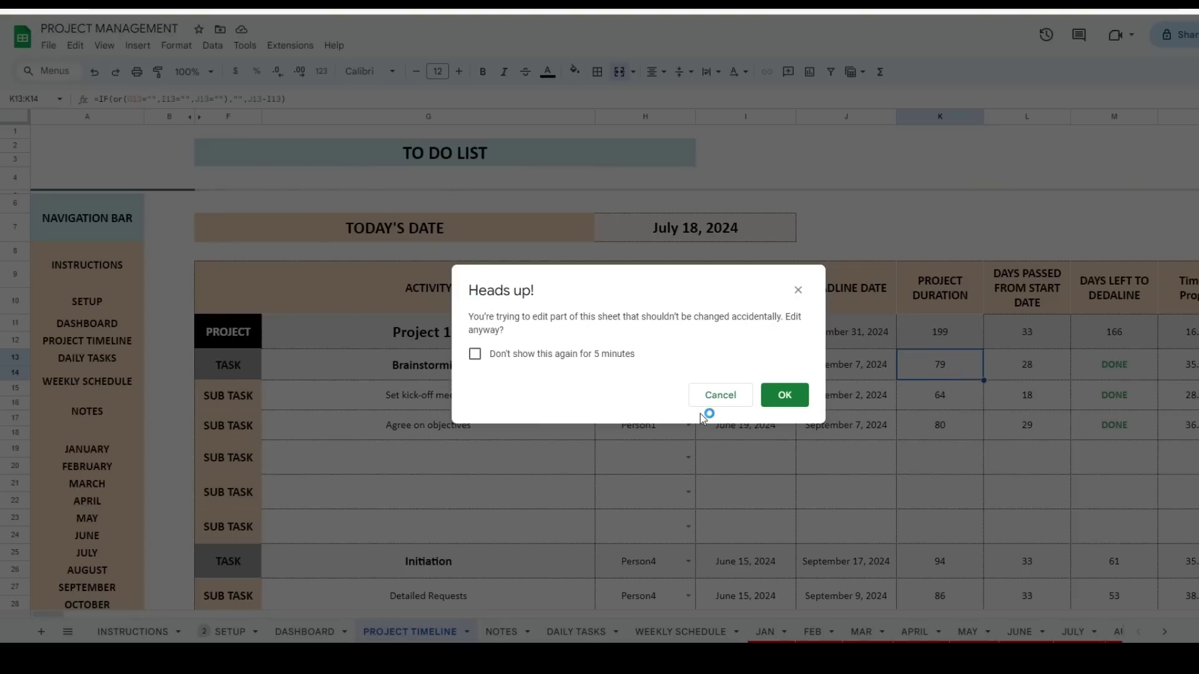
{"action": "left_click", "coordinate": [799, 291]}
{"action": "left_click", "coordinate": [429, 395]}
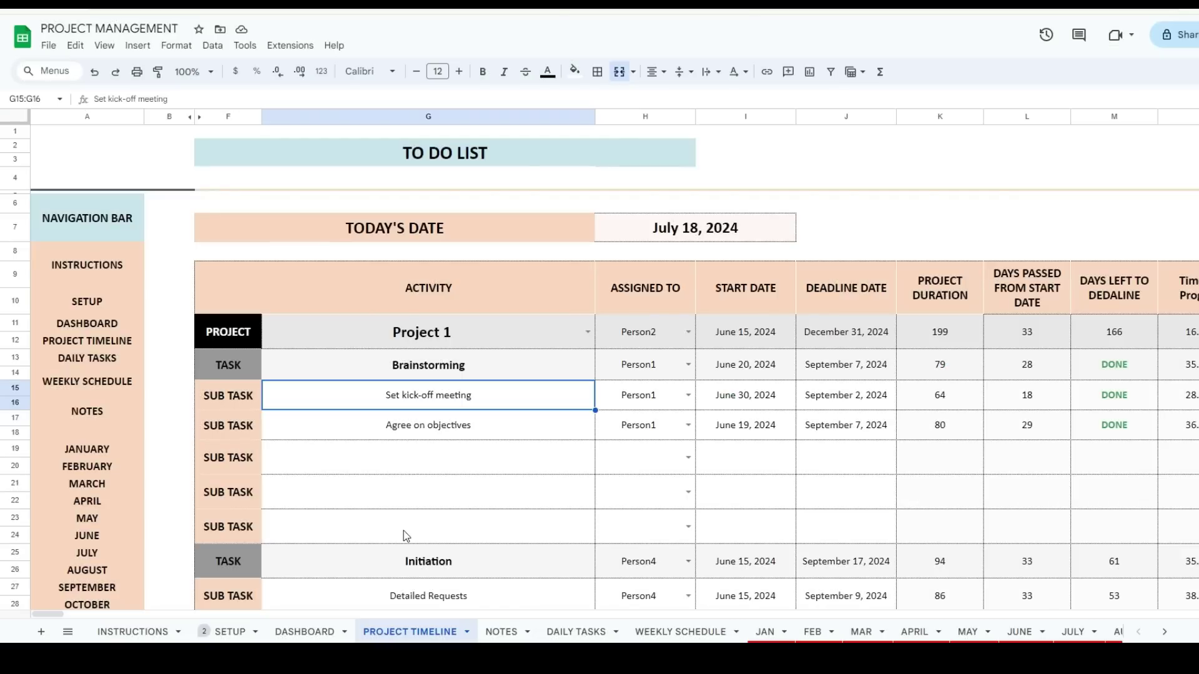
- On the Setup sheet, move Person7 down to F23, then undo the move
{"action": "left_click", "coordinate": [218, 632]}
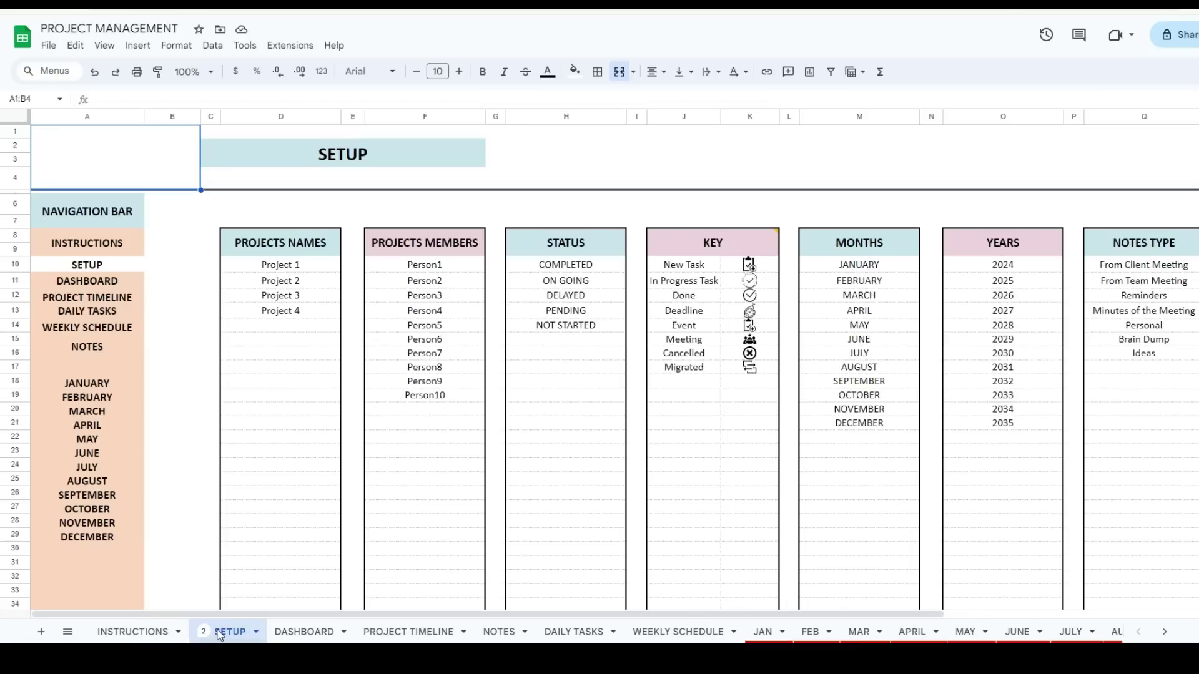
{"action": "left_click", "coordinate": [390, 353]}
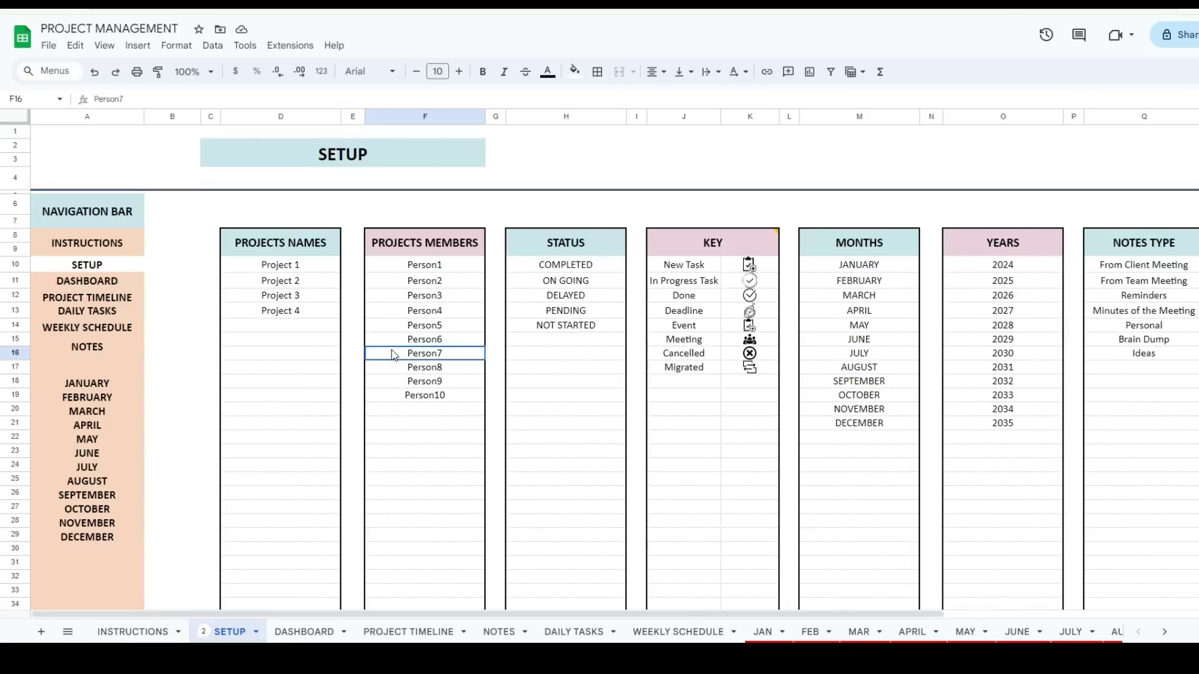
{"action": "left_click_drag", "start_coordinate": [462, 352], "coordinate": [441, 467]}
{"action": "left_click", "coordinate": [447, 354]}
{"action": "left_click_drag", "start_coordinate": [454, 357], "coordinate": [447, 444]}
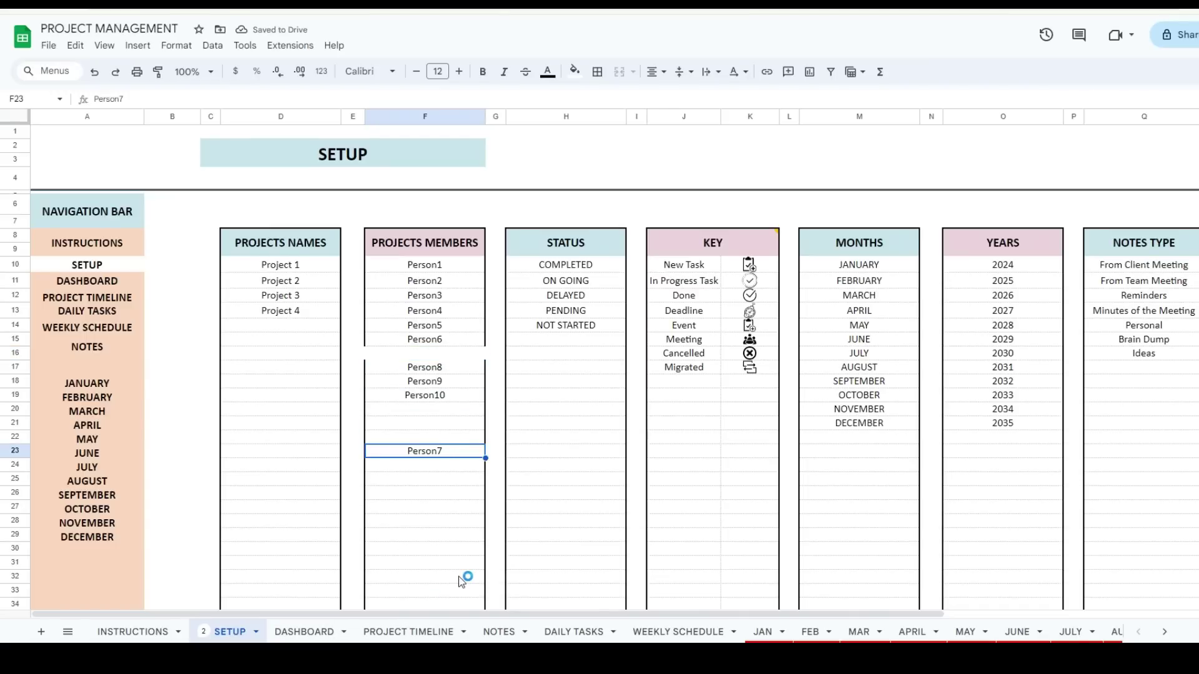
{"action": "key", "text": "ctrl+z"}
- Copy Person7 into empty cell F22, then undo the paste
{"action": "left_click", "coordinate": [452, 354]}
{"action": "key", "text": "ctrl+c"}
{"action": "left_click", "coordinate": [440, 437]}
{"action": "key", "text": "ctrl+v"}
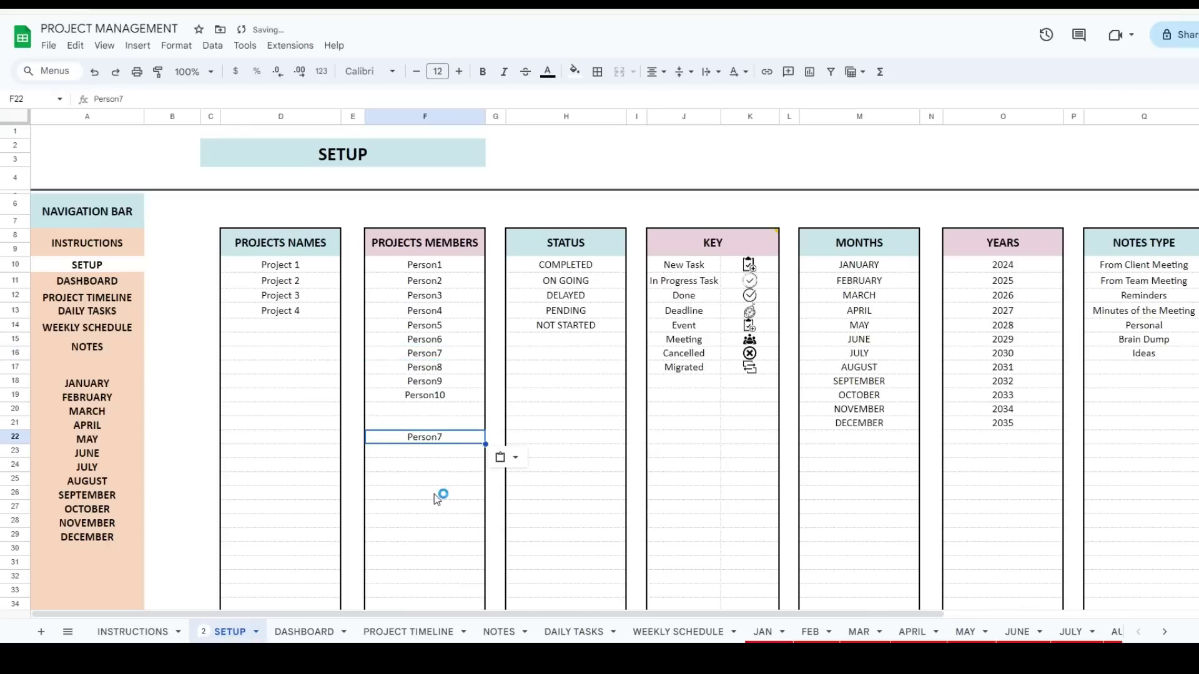
{"action": "key", "text": "ctrl+z"}
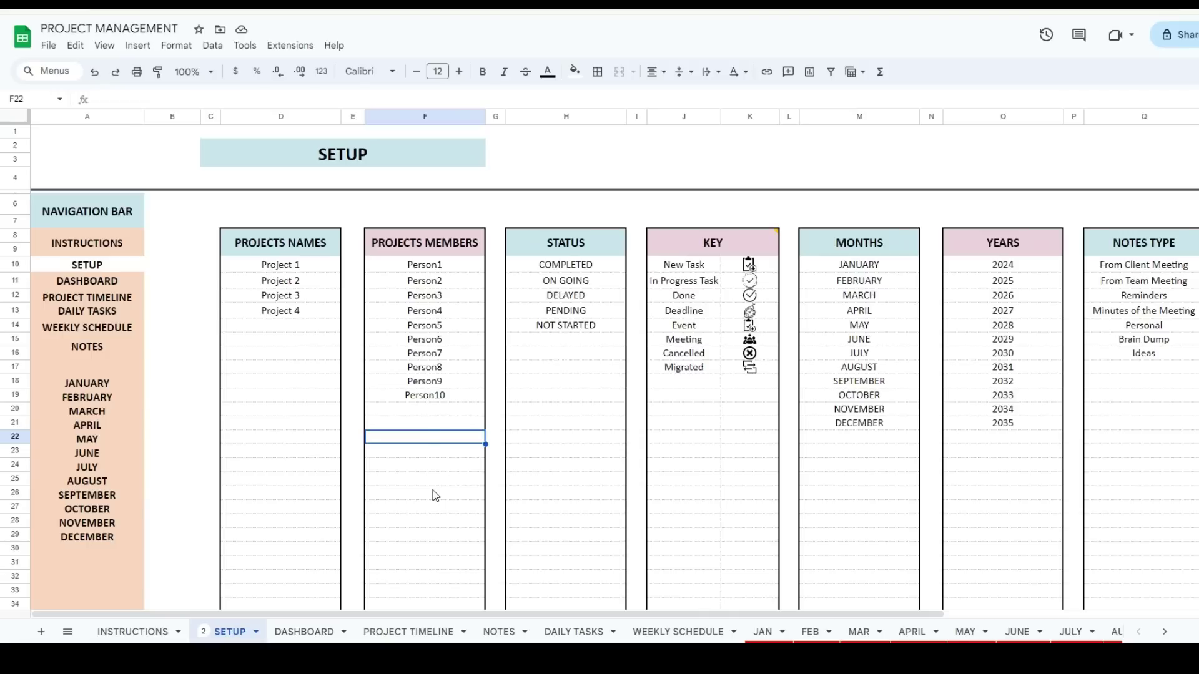
{"action": "left_click", "coordinate": [565, 410]}
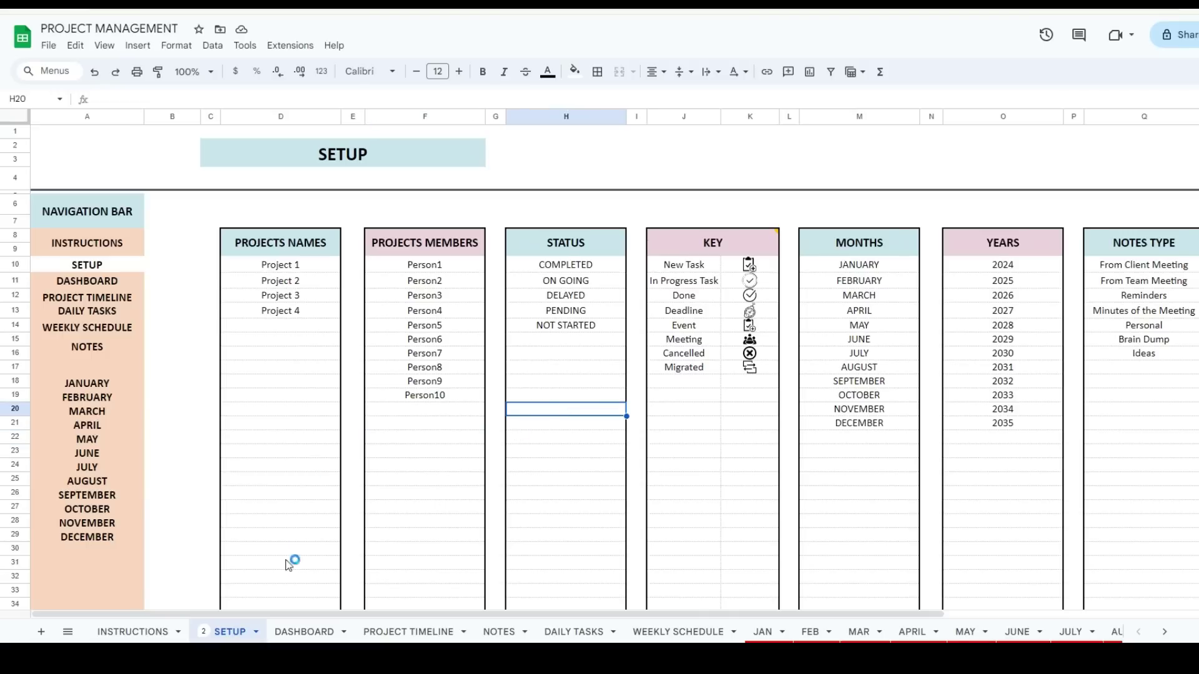
{"action": "left_click", "coordinate": [152, 630]}
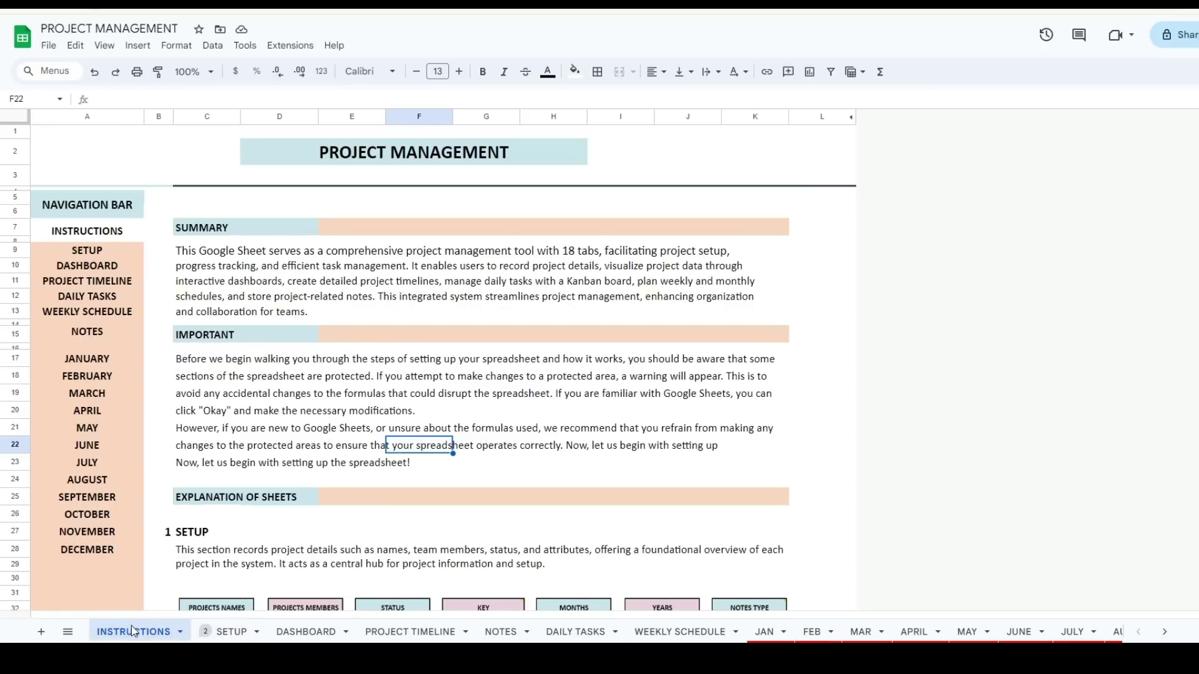
{"action": "scroll", "coordinate": [344, 419], "scroll_direction": "down", "scroll_amount": 6}
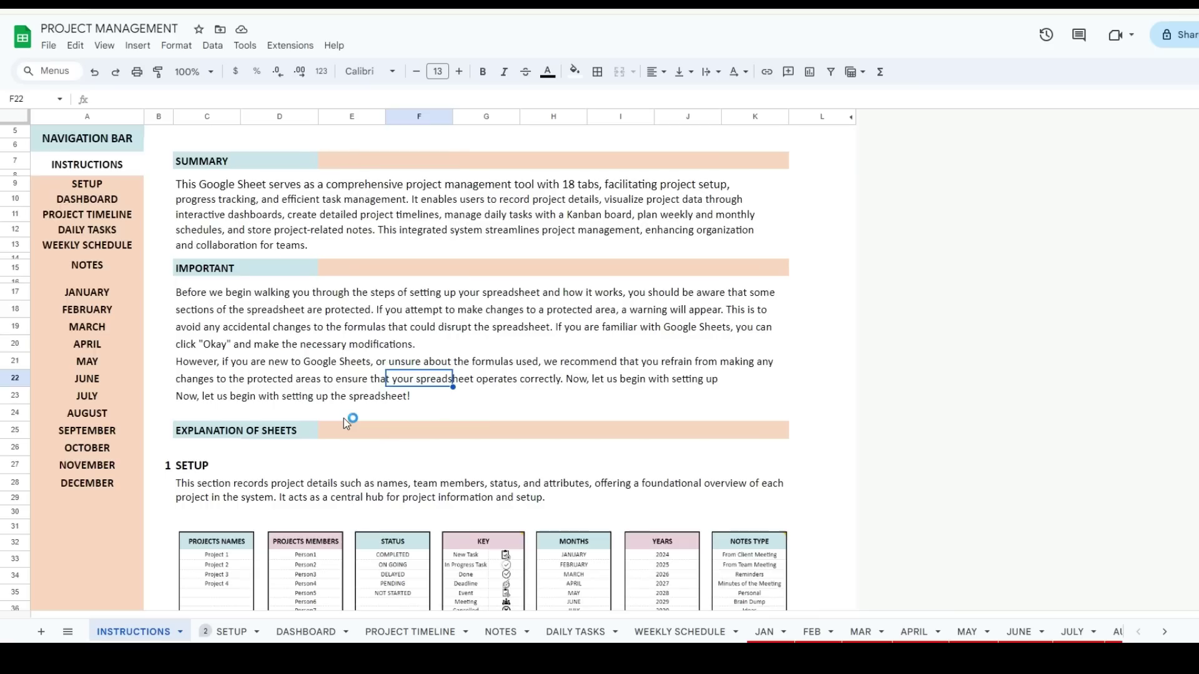
{"action": "scroll", "coordinate": [324, 409], "scroll_direction": "up", "scroll_amount": 6}
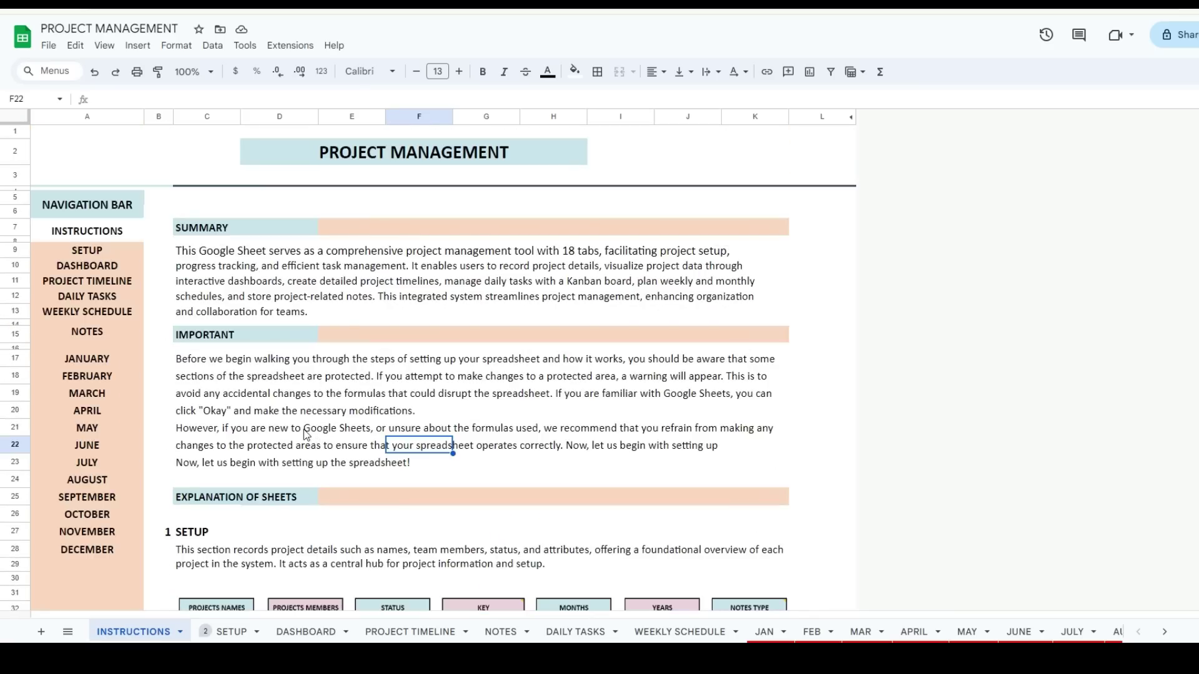
{"action": "left_click", "coordinate": [228, 632]}
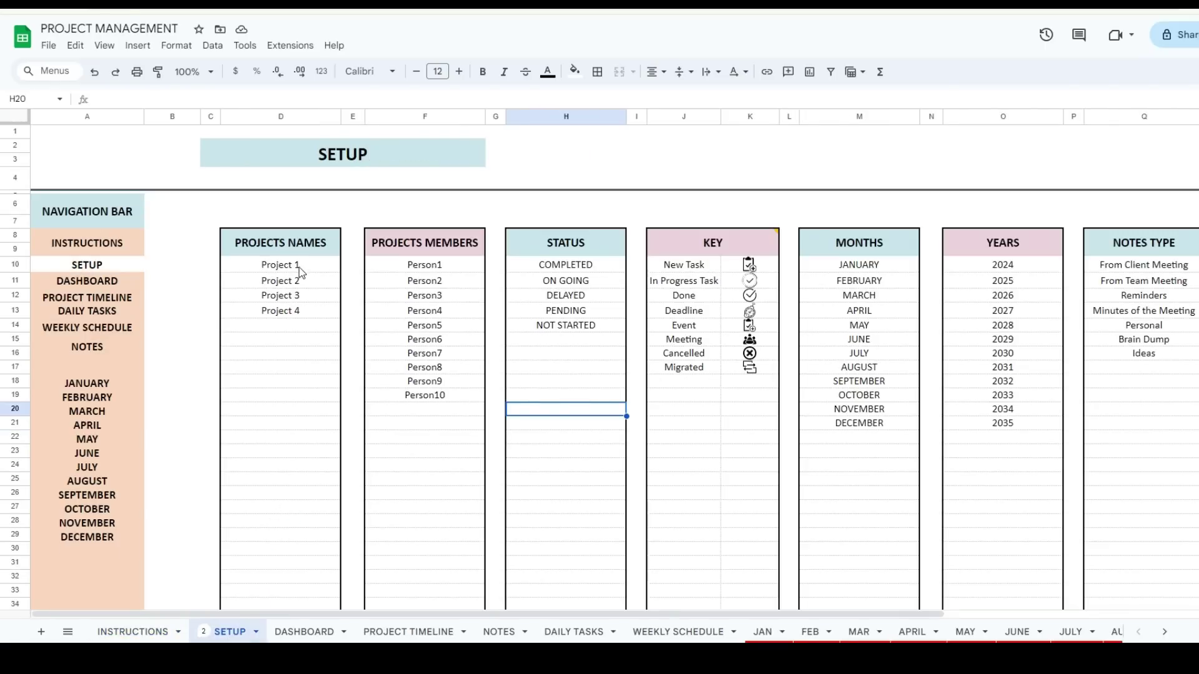
- Add 'Project 5' below Project 4 and a new member name below Person10
{"action": "left_click_drag", "start_coordinate": [300, 272], "coordinate": [305, 312]}
{"action": "left_click", "coordinate": [275, 331]}
{"action": "type", "text": "Project 5"}
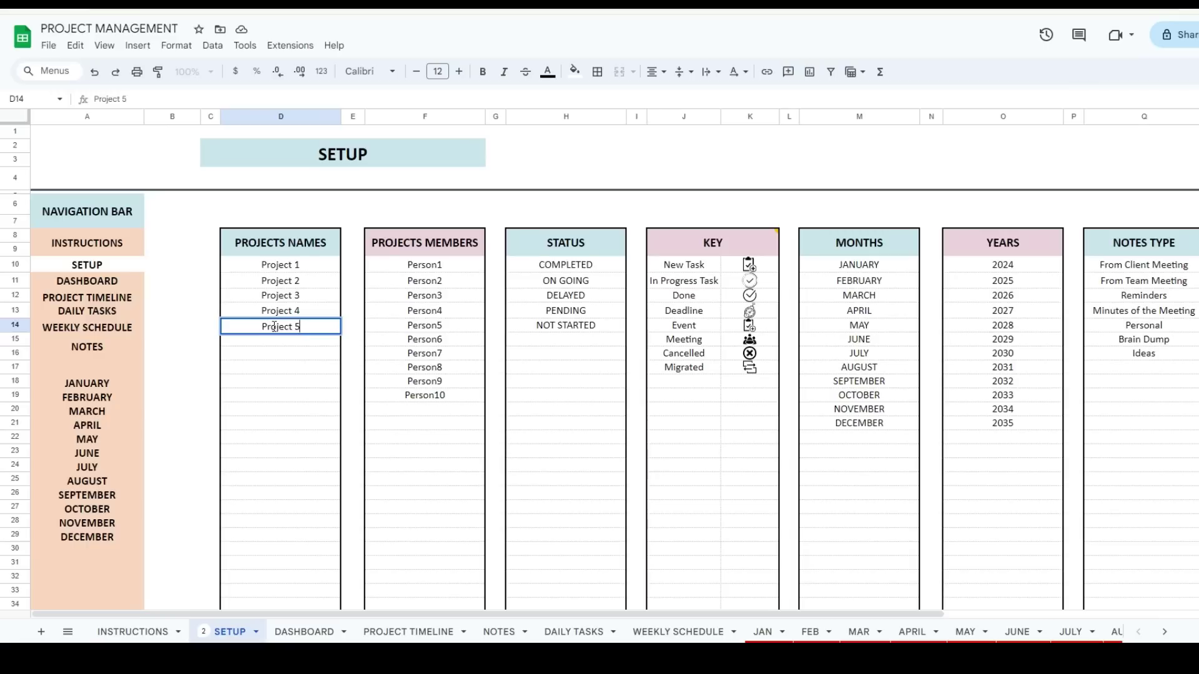
{"action": "left_click", "coordinate": [437, 410]}
{"action": "type", "text": "Alex"}
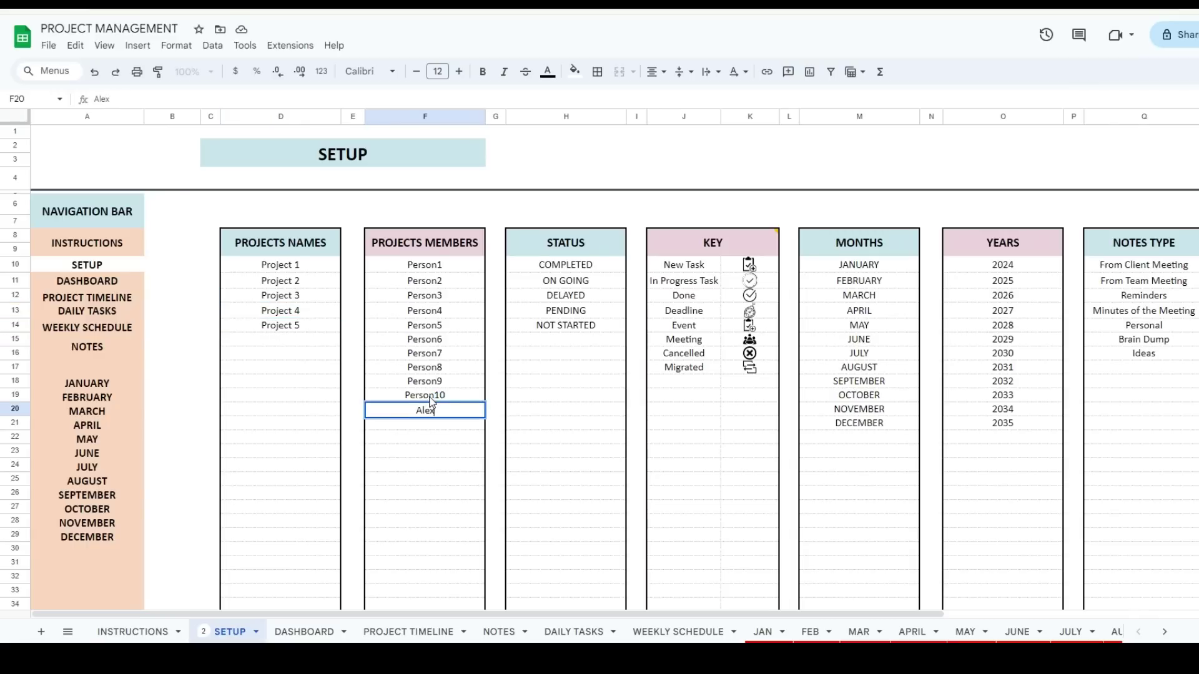
- Add 'Other Status' below NOT STARTED and 'Test' below Migrated in the key list
{"action": "left_click", "coordinate": [586, 372]}
{"action": "left_click", "coordinate": [570, 341]}
{"action": "type", "text": "Dther Status"}
{"action": "key", "text": "Tab"}
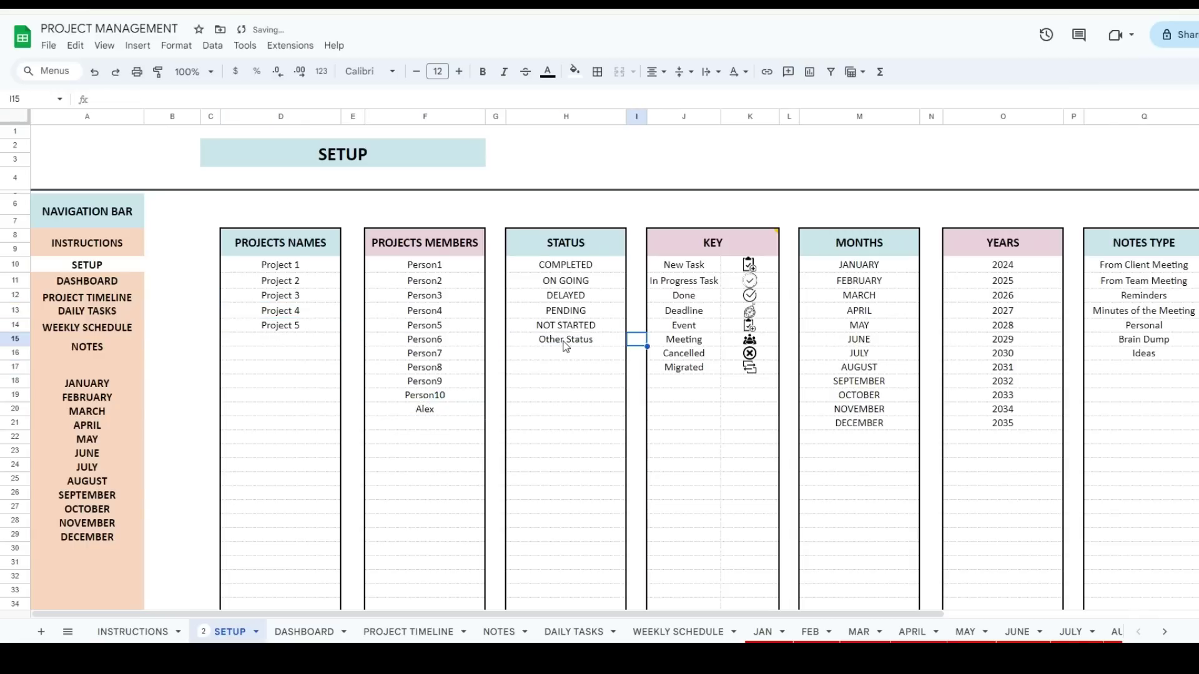
{"action": "left_click", "coordinate": [693, 384]}
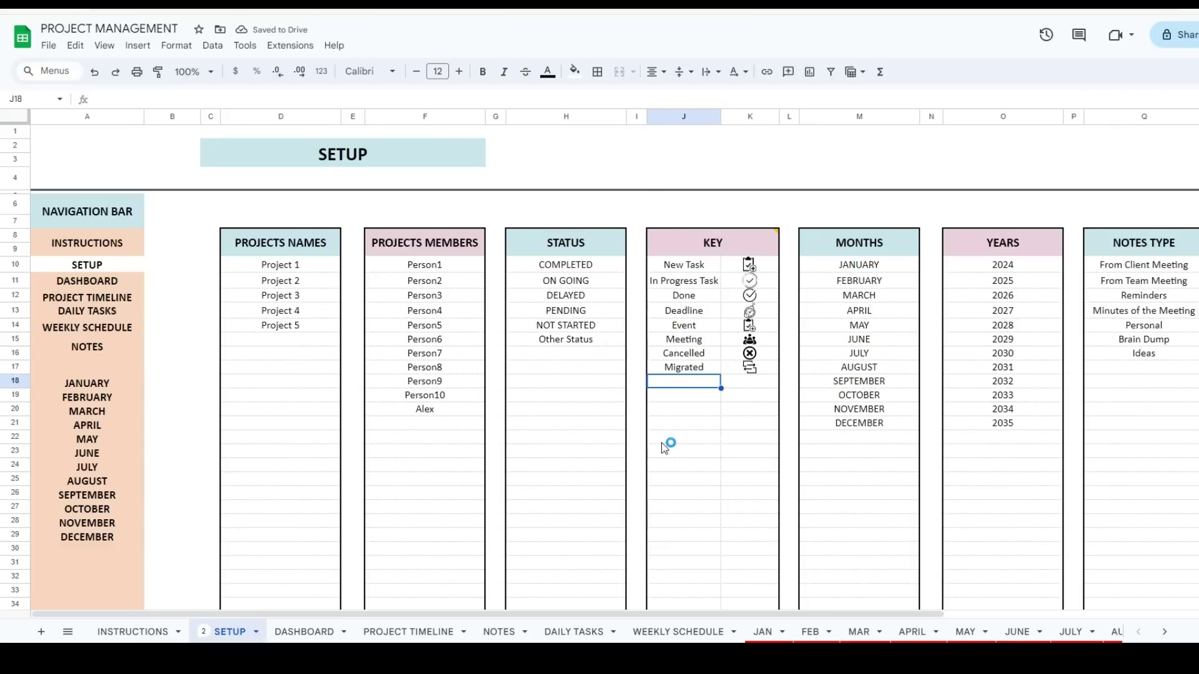
{"action": "type", "text": "Test"}
{"action": "key", "text": "Tab"}
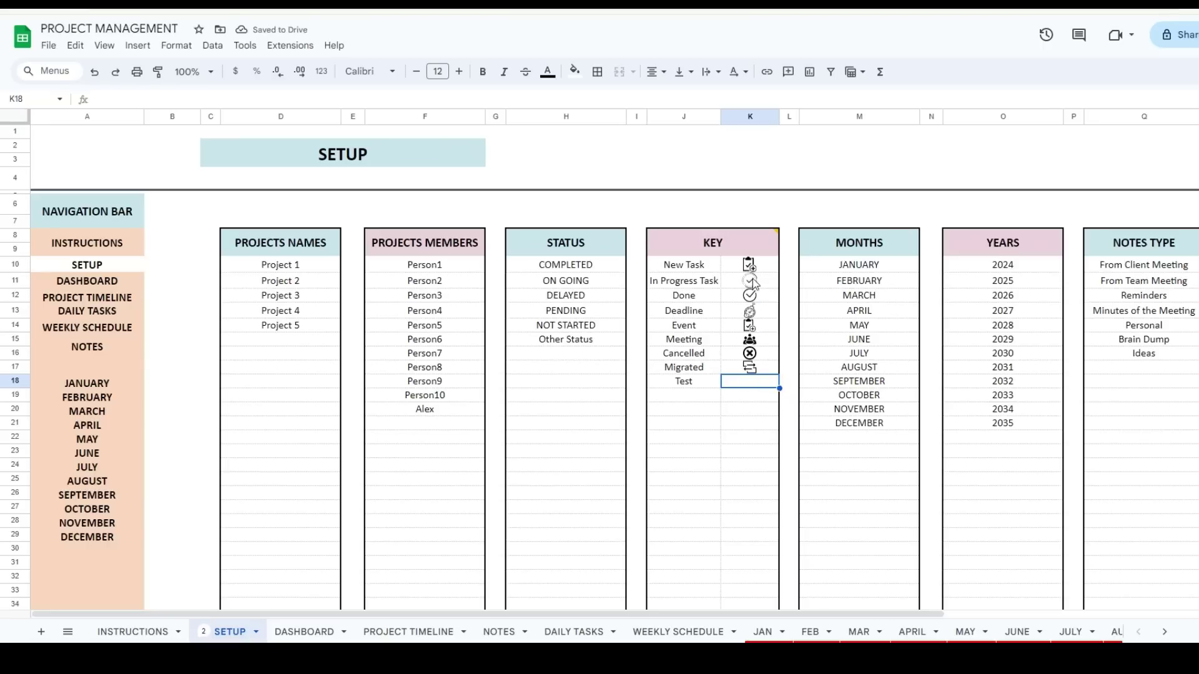
{"action": "left_click", "coordinate": [647, 412]}
{"action": "left_click", "coordinate": [137, 45]}
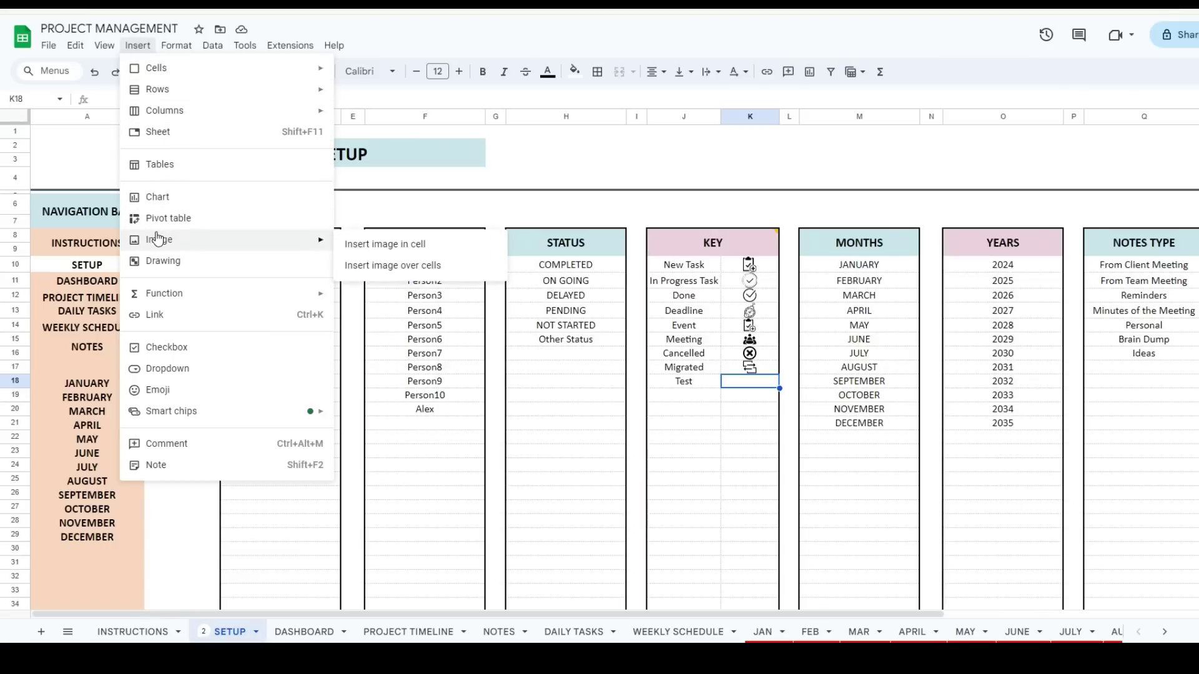
- Insert a smiley face emoji in K18 as the Test key's icon
{"action": "left_click", "coordinate": [158, 391]}
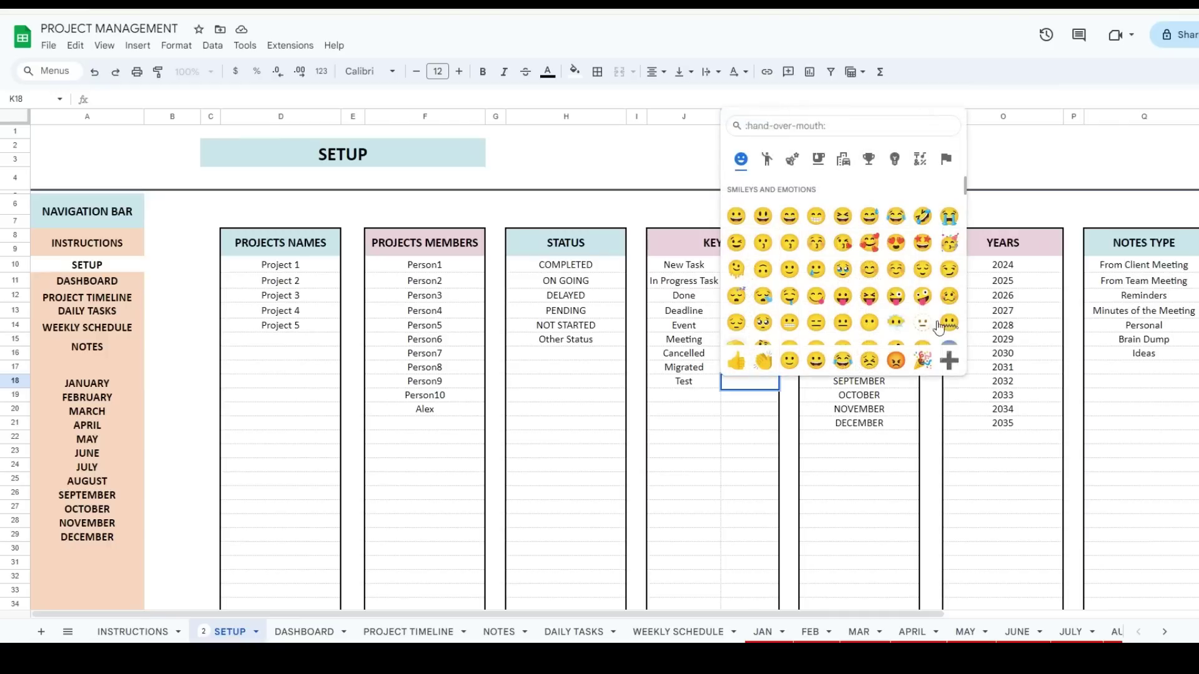
{"action": "left_click", "coordinate": [813, 265]}
{"action": "left_click", "coordinate": [749, 465]}
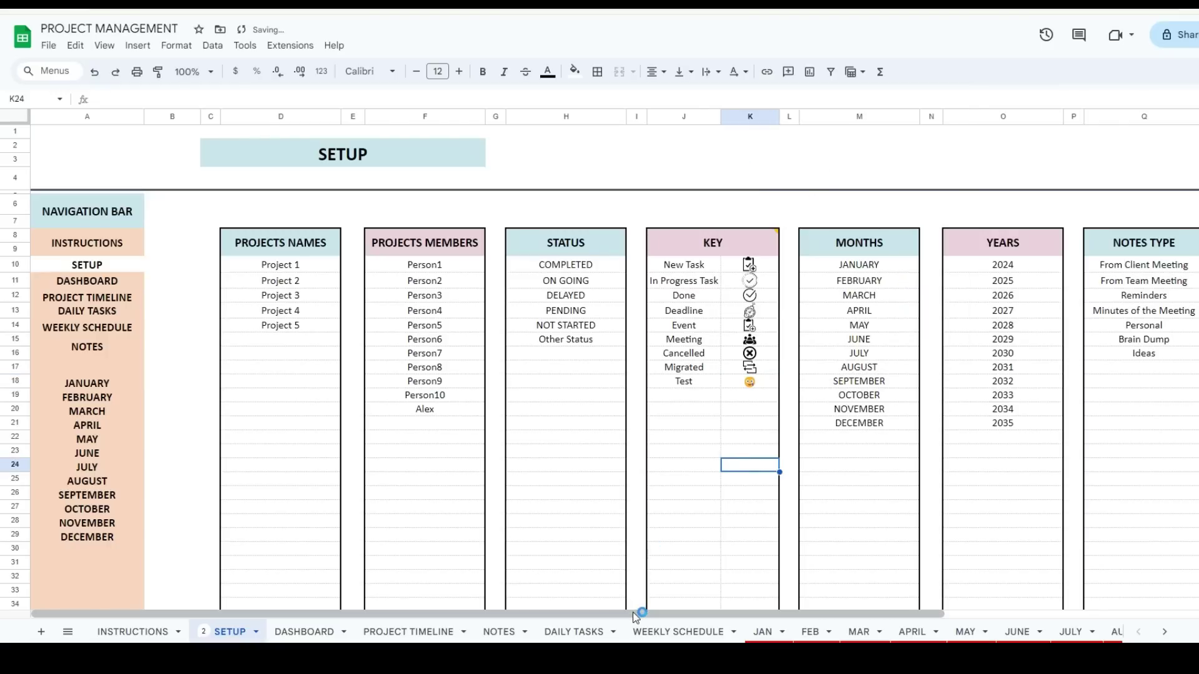
- Try the Insert image in cell dialog and close it without inserting anything
{"action": "left_click", "coordinate": [138, 45]}
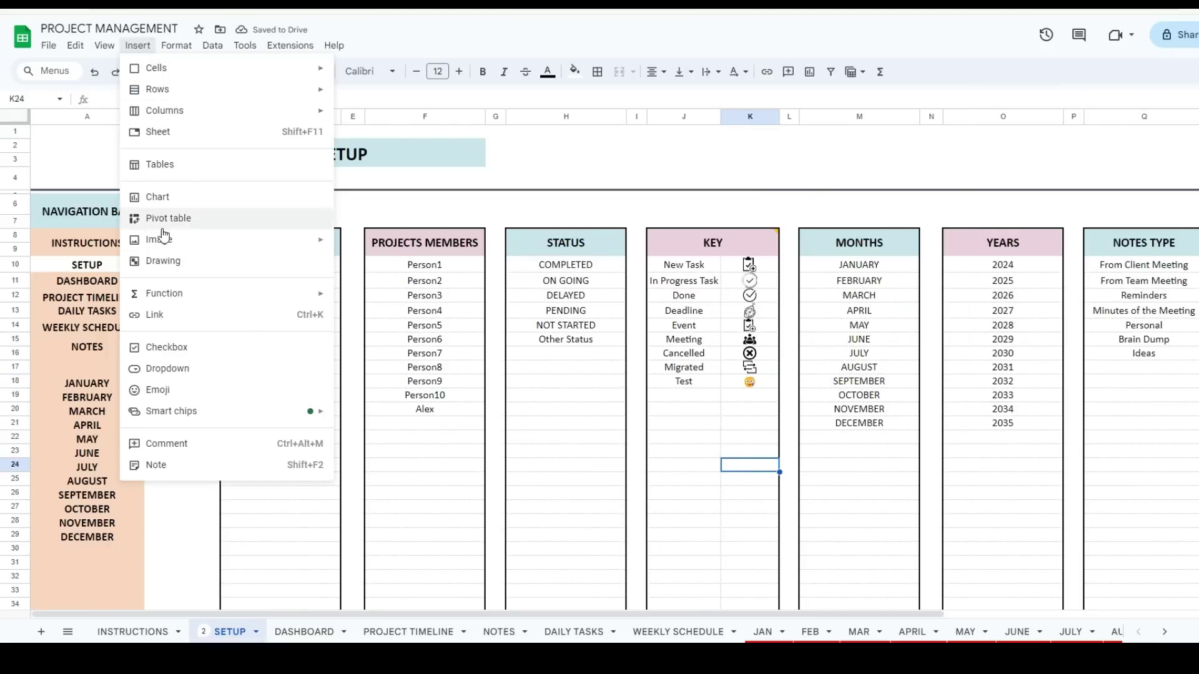
{"action": "mouse_move", "coordinate": [164, 241]}
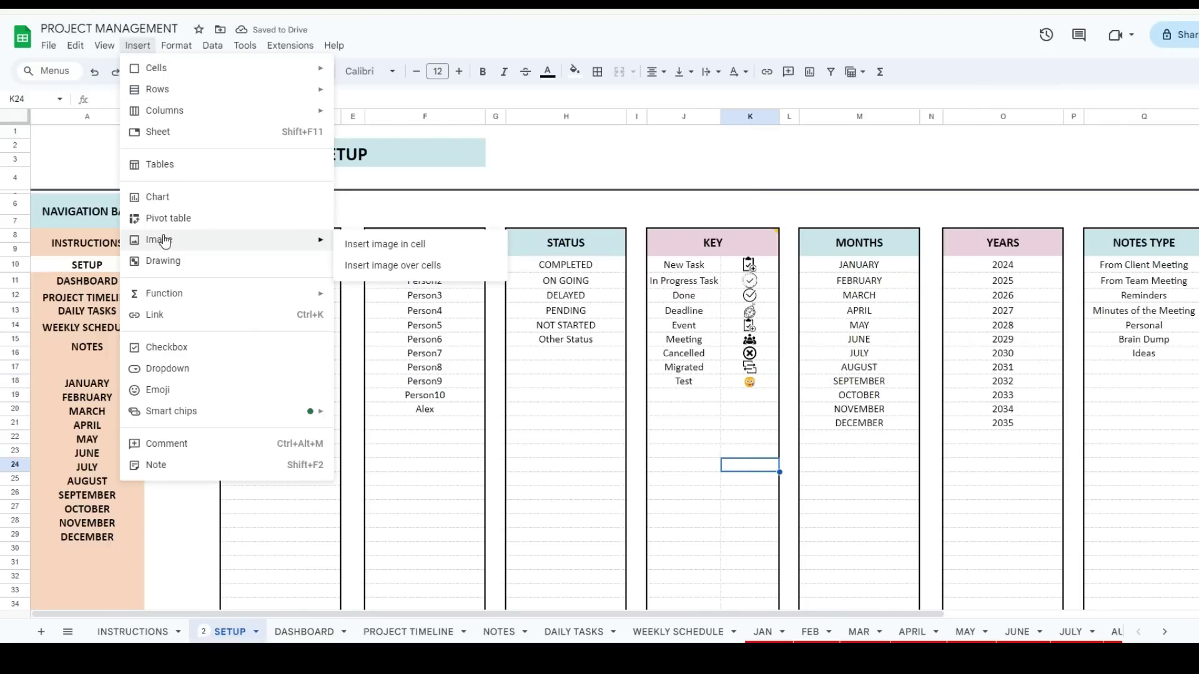
{"action": "left_click", "coordinate": [372, 248]}
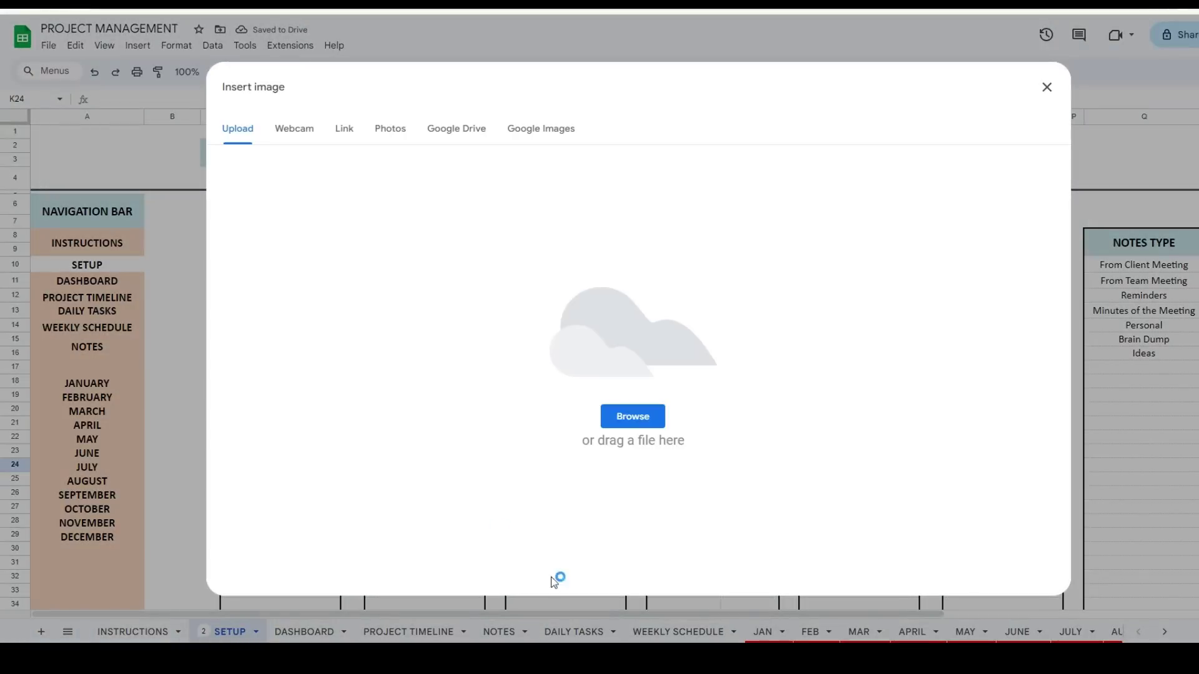
{"action": "left_click", "coordinate": [1046, 87]}
{"action": "left_click", "coordinate": [707, 433]}
{"action": "left_click", "coordinate": [750, 387]}
{"action": "left_click", "coordinate": [742, 452]}
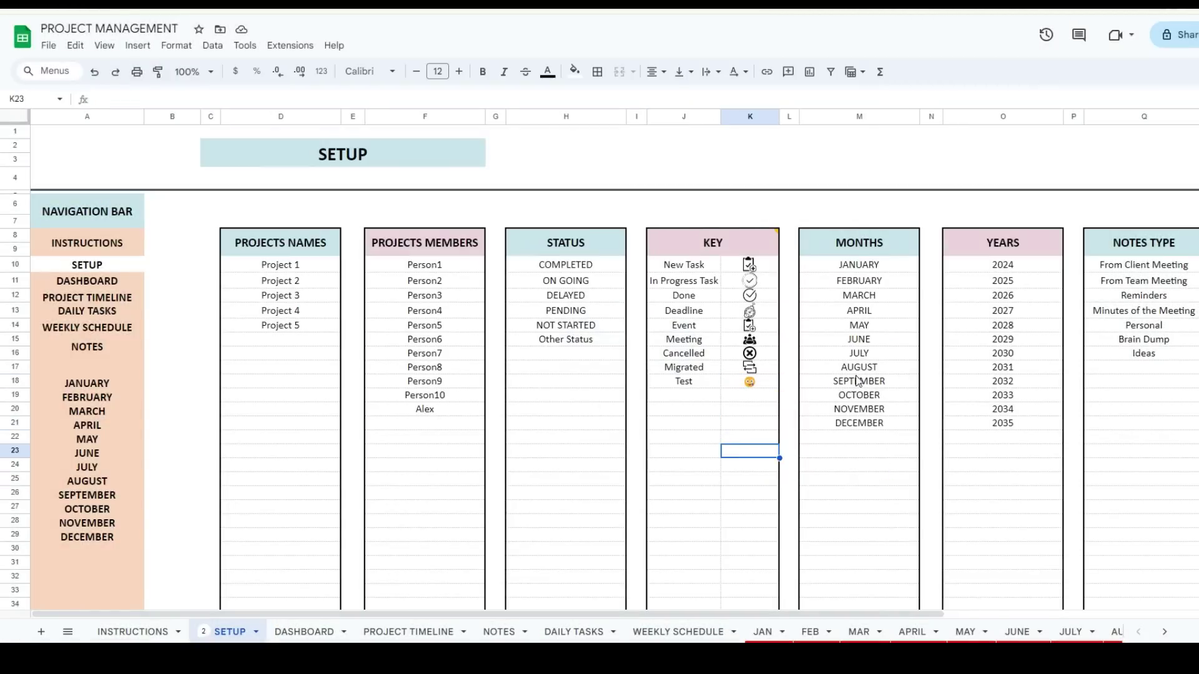
- Add a 'Test2' entry below Ideas in the Notes Type list
{"action": "left_click_drag", "start_coordinate": [867, 270], "coordinate": [874, 411]}
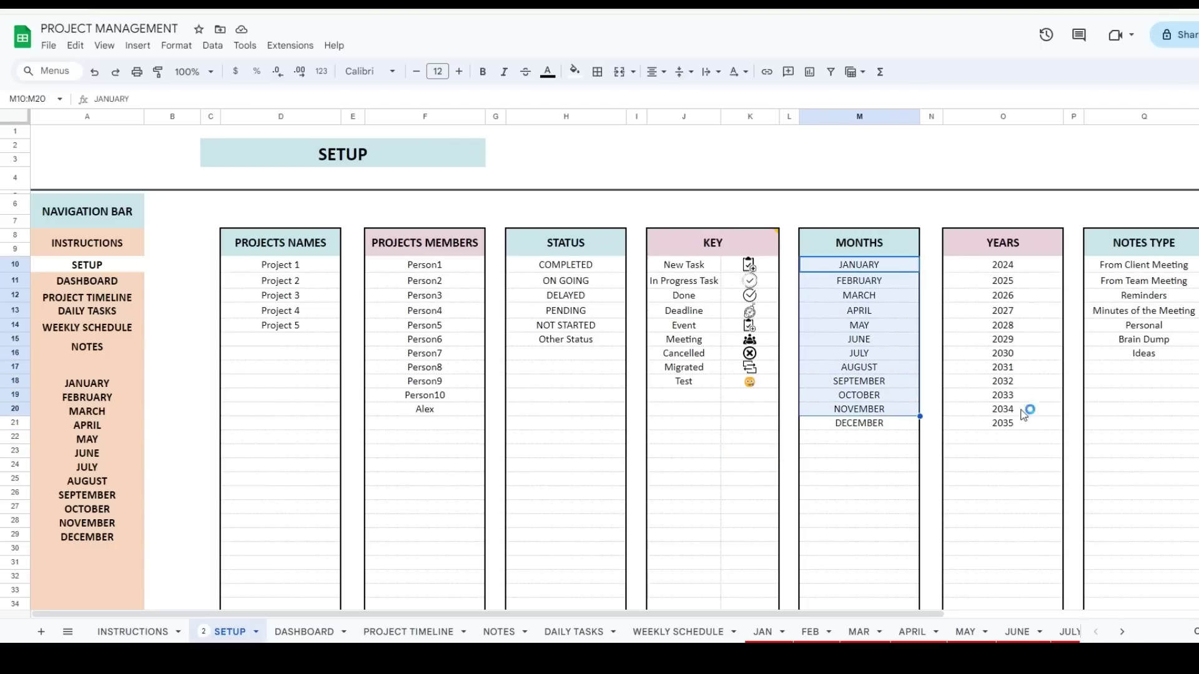
{"action": "left_click", "coordinate": [1005, 437]}
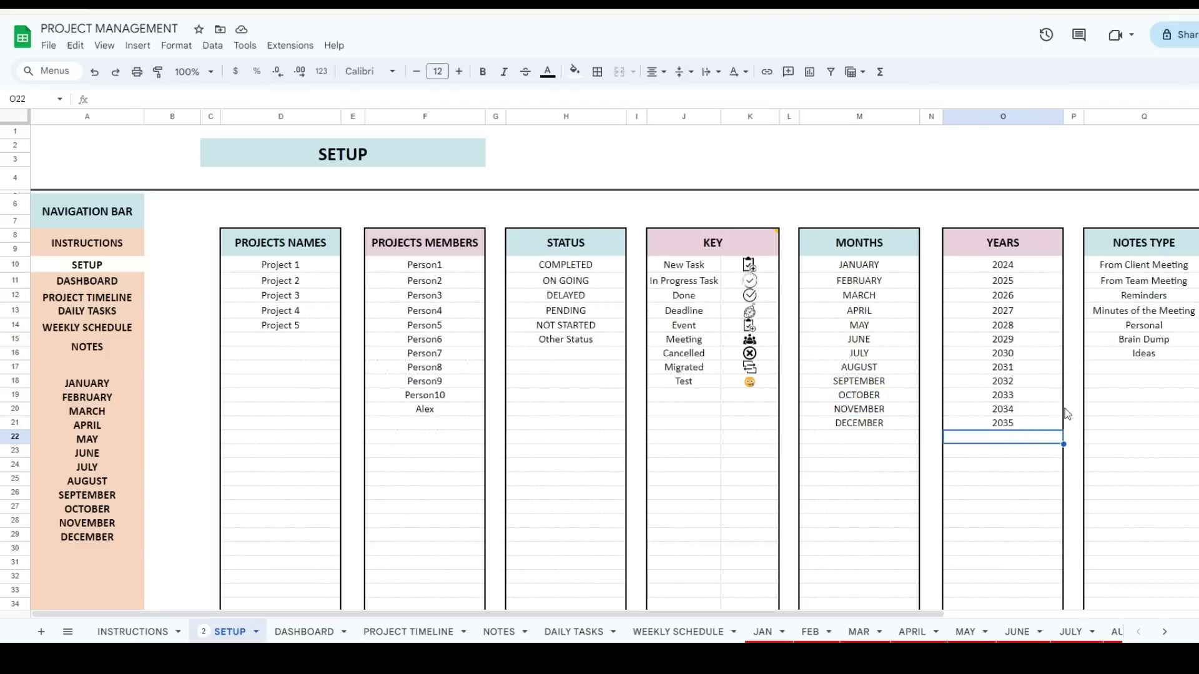
{"action": "left_click", "coordinate": [1122, 372]}
{"action": "type", "text": "Test2"}
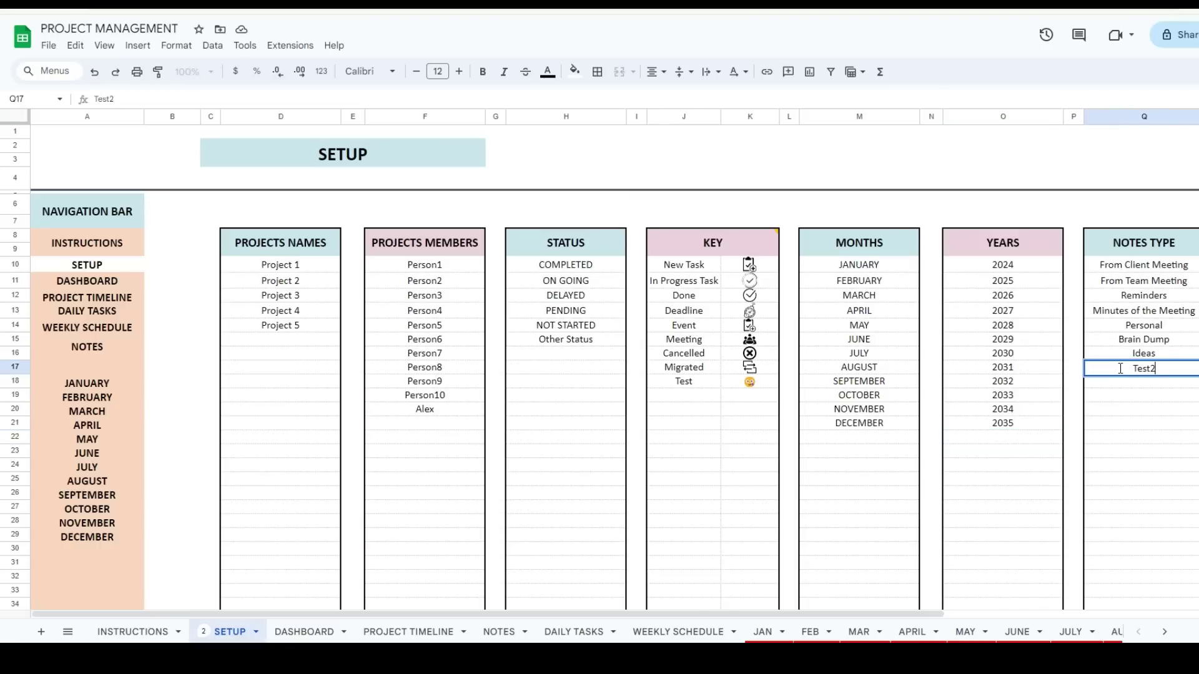
{"action": "key", "text": "Return"}
- Rename the Test2 entry to 'Note2' and return to the Dashboard
{"action": "left_click", "coordinate": [1120, 370]}
{"action": "type", "text": "Note2"}
{"action": "key", "text": "Return"}
{"action": "left_click", "coordinate": [528, 549]}
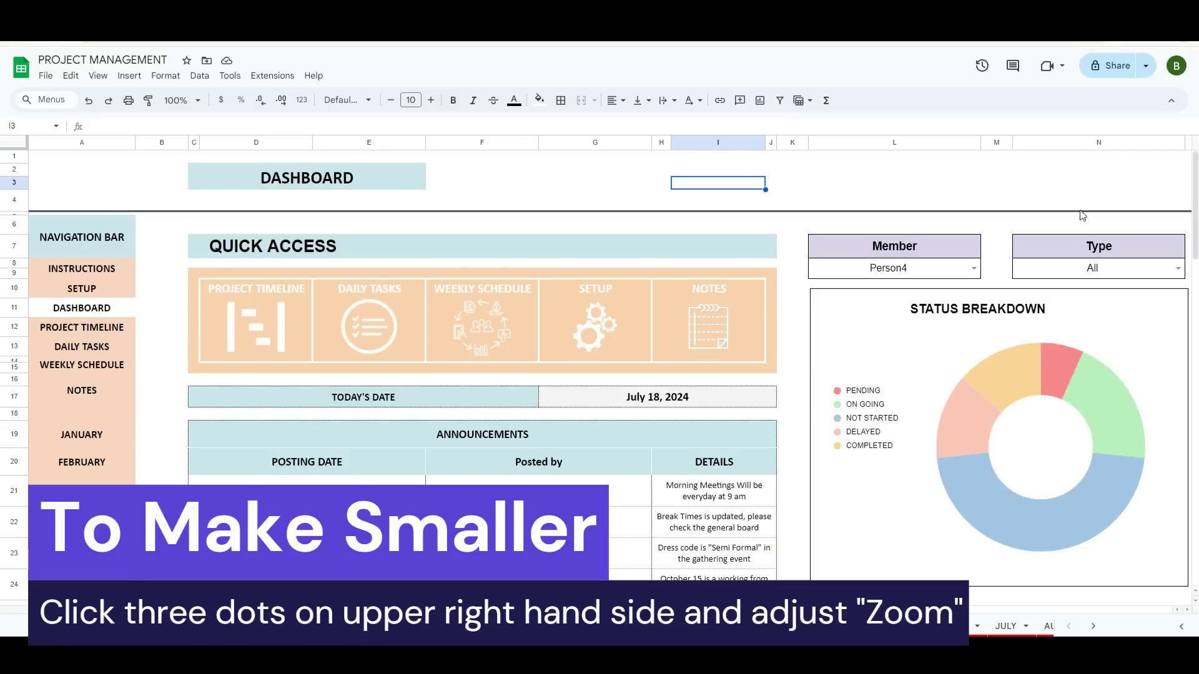
{"action": "key", "text": "ctrl+minus"}
{"action": "key", "text": "ctrl+minus"}
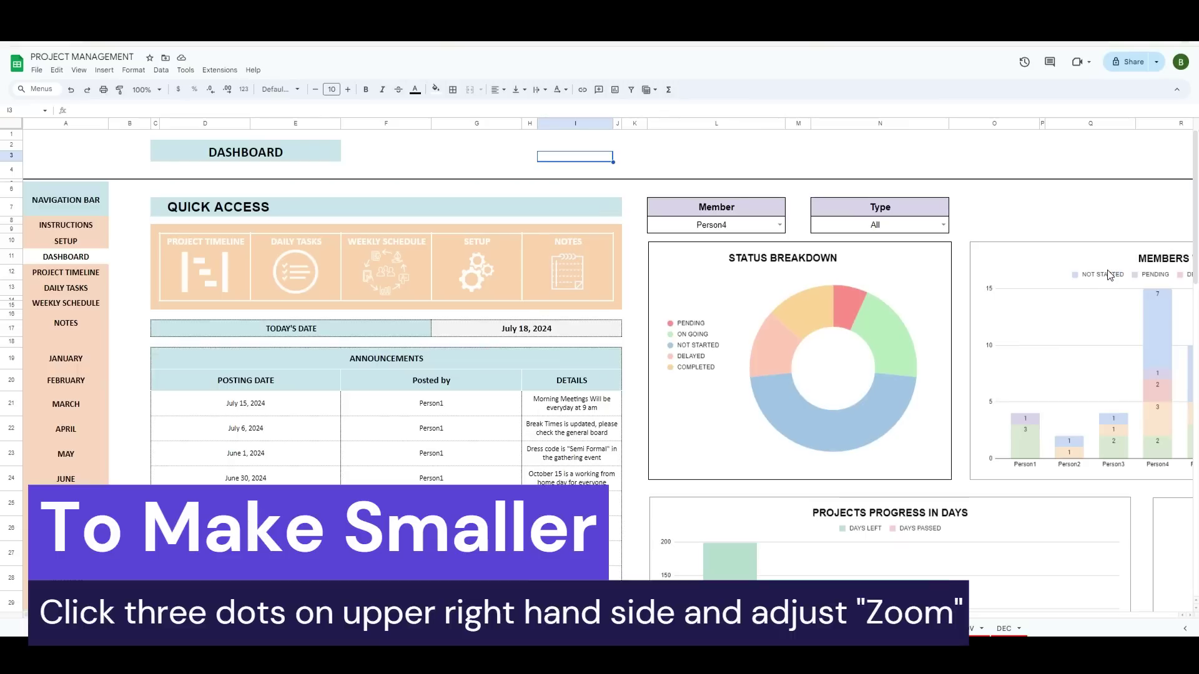
{"action": "key", "text": "ctrl+minus"}
{"action": "key", "text": "ctrl+minus"}
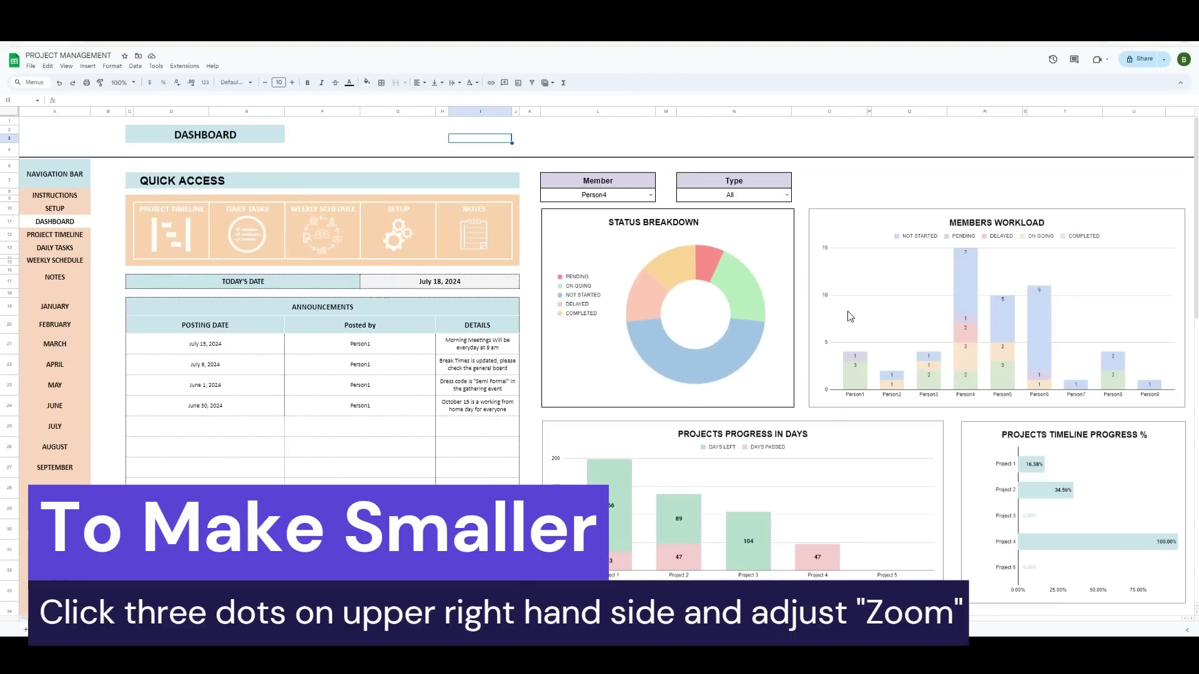
{"action": "left_click", "coordinate": [485, 477]}
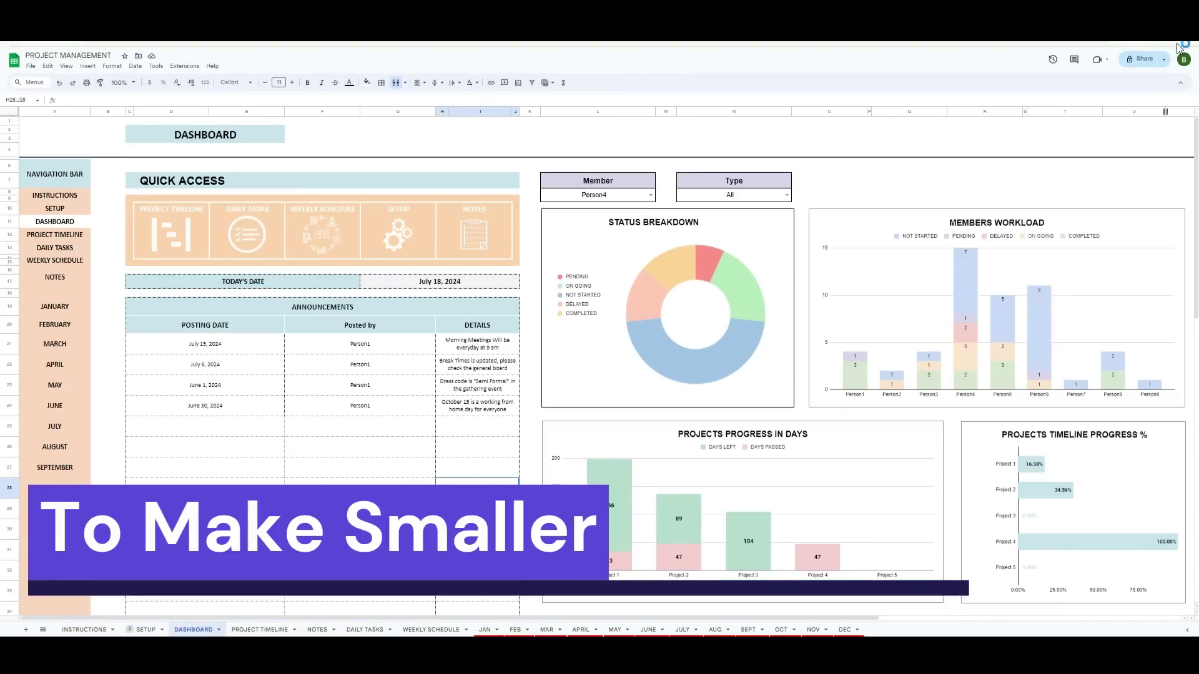
{"action": "key", "text": "ctrl+plus"}
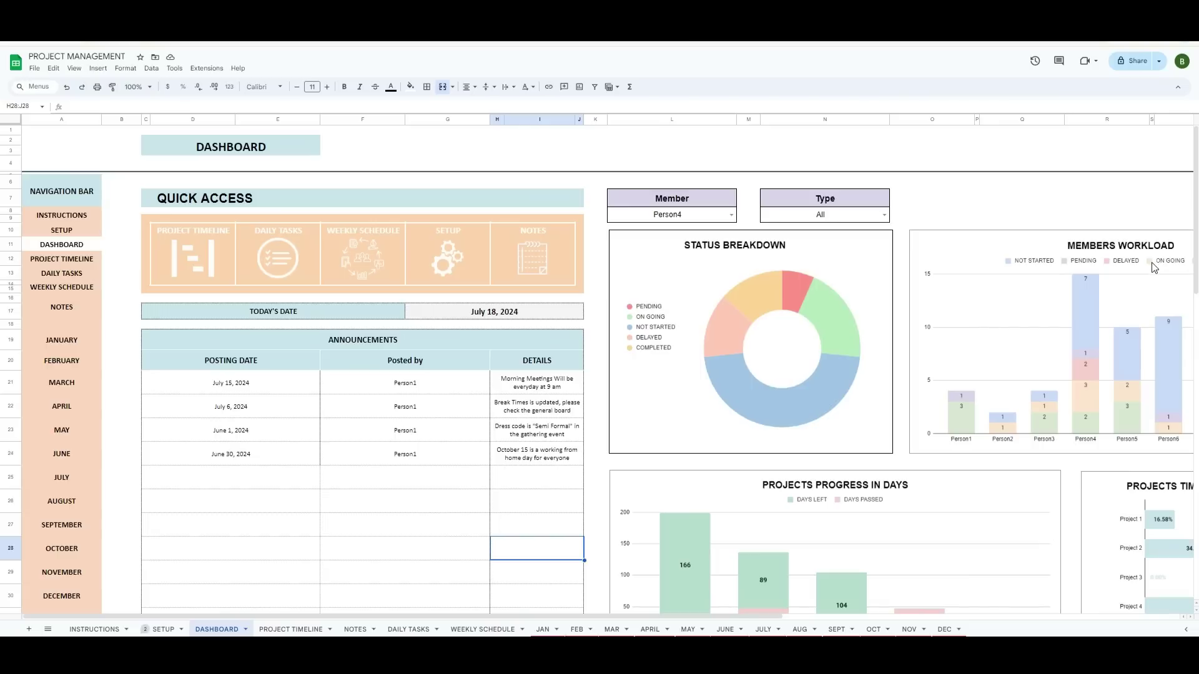
{"action": "left_click", "coordinate": [403, 501]}
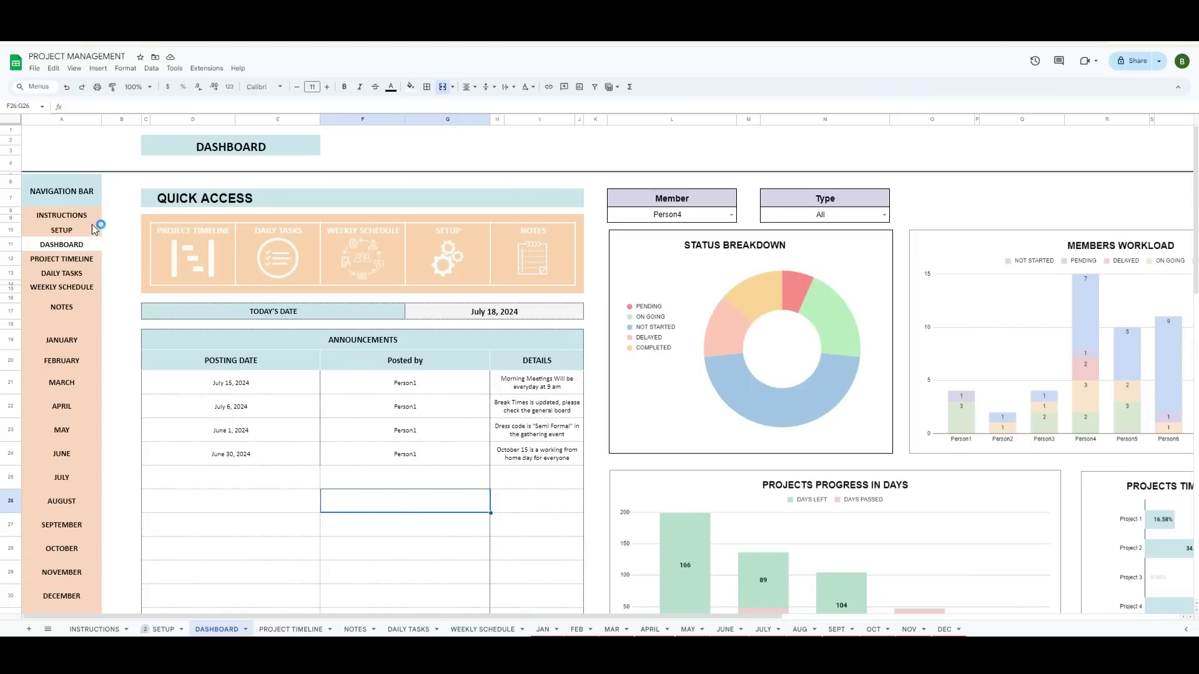
{"action": "left_click", "coordinate": [193, 241]}
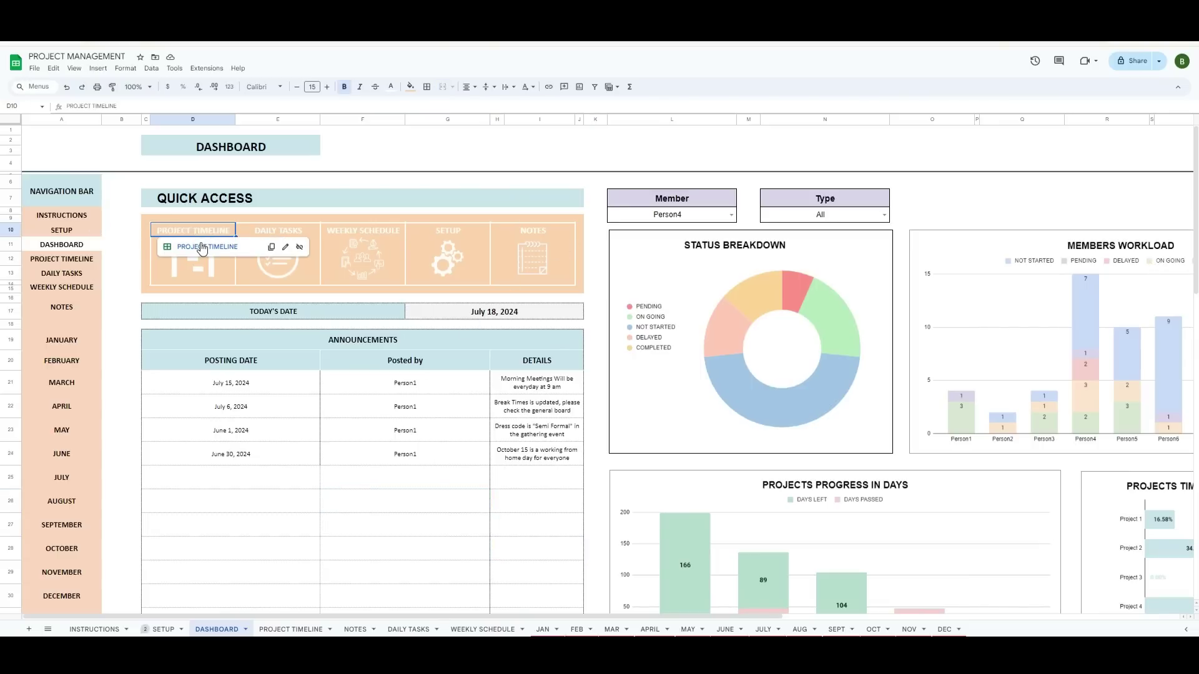
{"action": "left_click", "coordinate": [201, 248]}
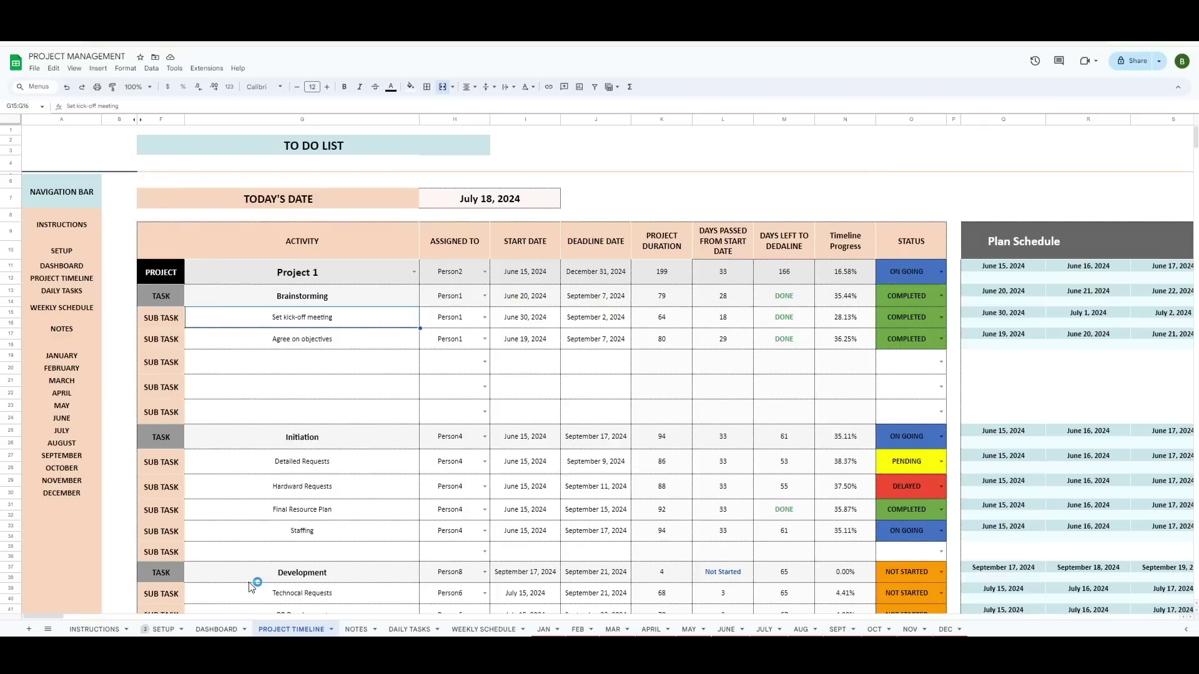
{"action": "left_click", "coordinate": [216, 629]}
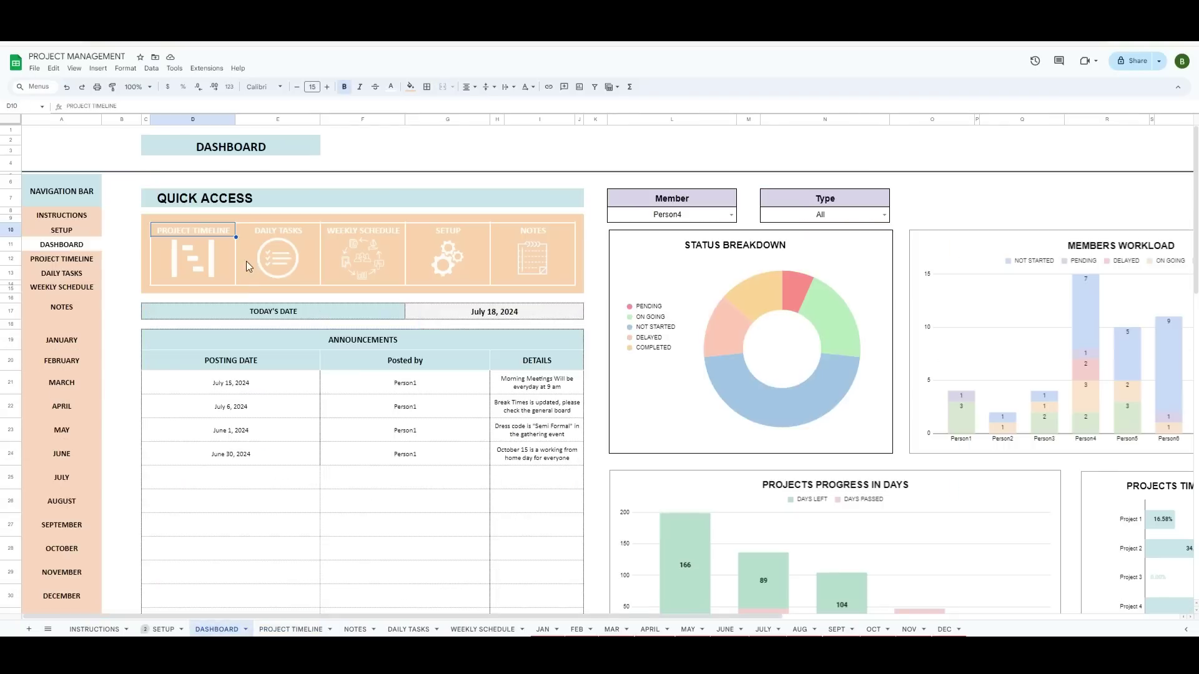
{"action": "left_click", "coordinate": [291, 225]}
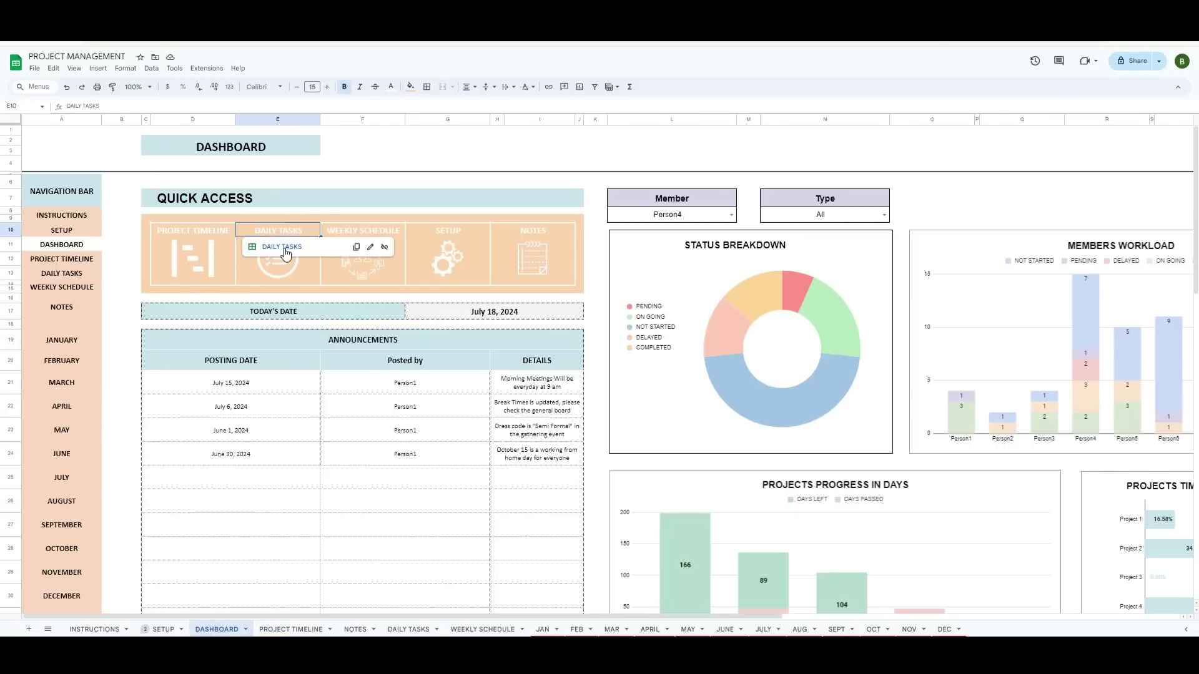
{"action": "left_click", "coordinate": [284, 247]}
{"action": "left_click", "coordinate": [216, 629]}
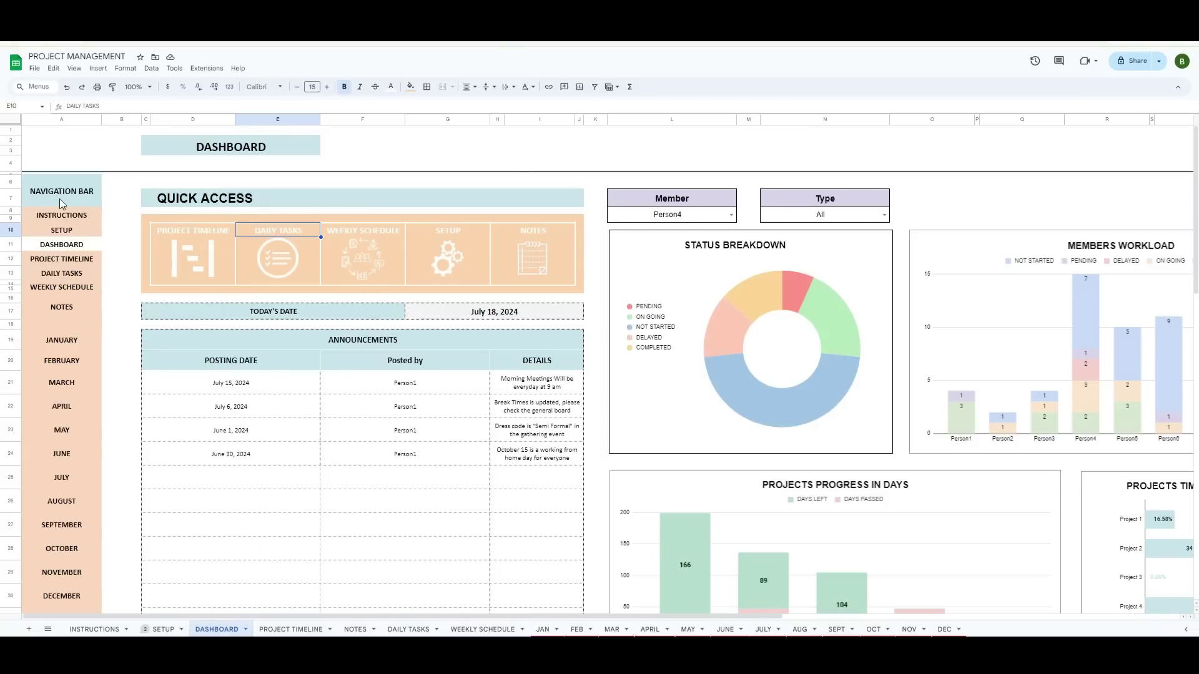
{"action": "left_click", "coordinate": [250, 383]}
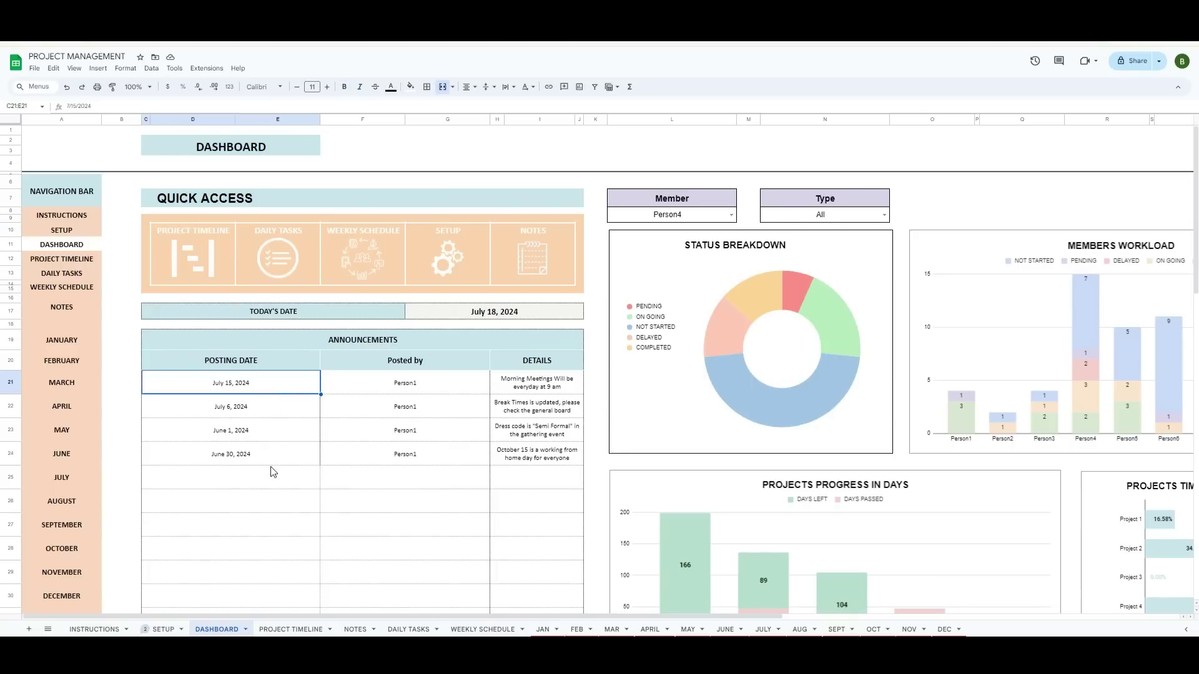
- Add an announcement dated 7/15/2024 with the poster's name and the detail 'Type here'
{"action": "left_click", "coordinate": [496, 312]}
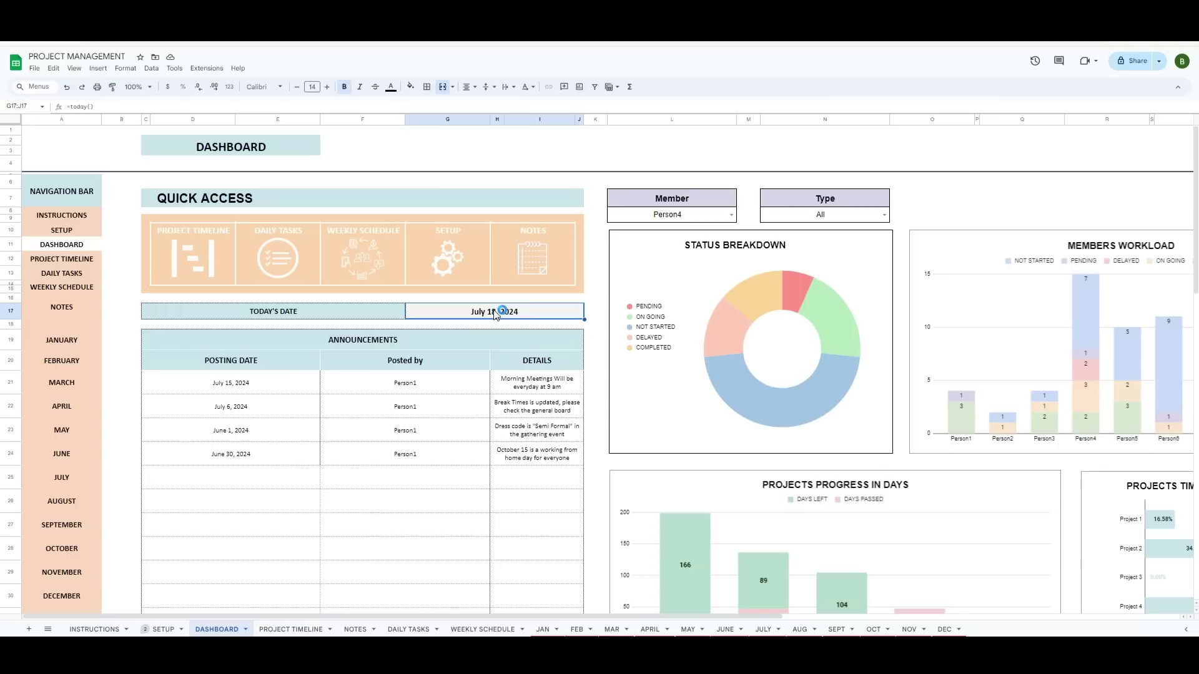
{"action": "left_click", "coordinate": [238, 476]}
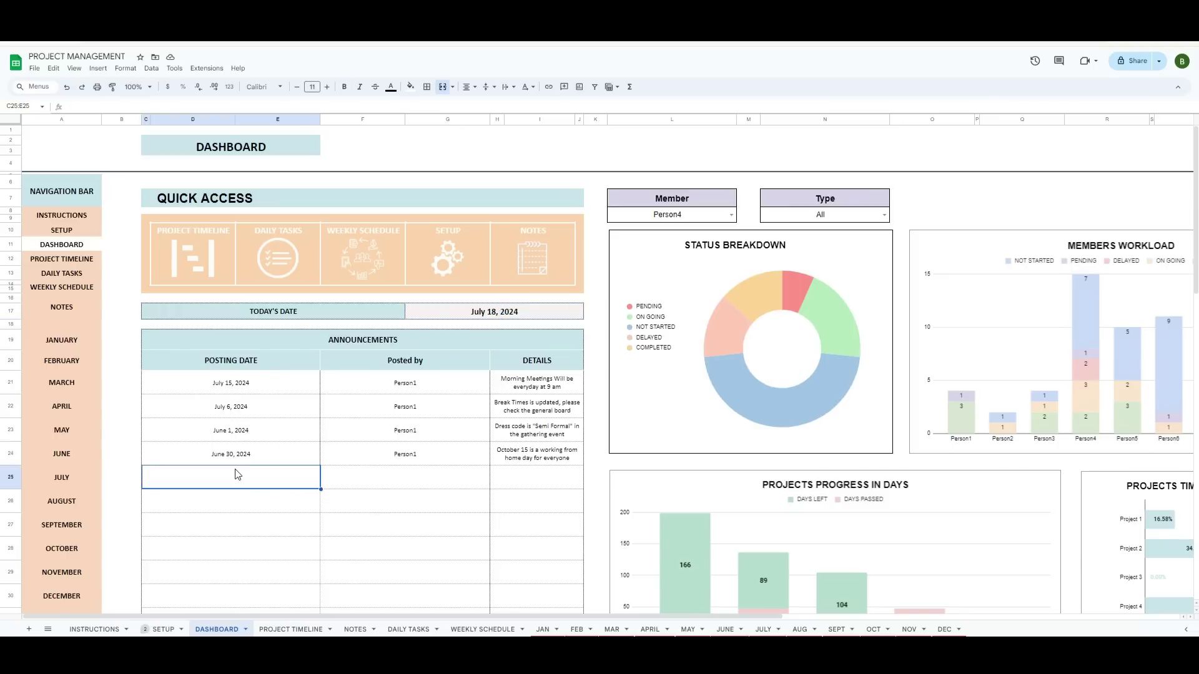
{"action": "type", "text": "7/15/2024"}
{"action": "key", "text": "Tab"}
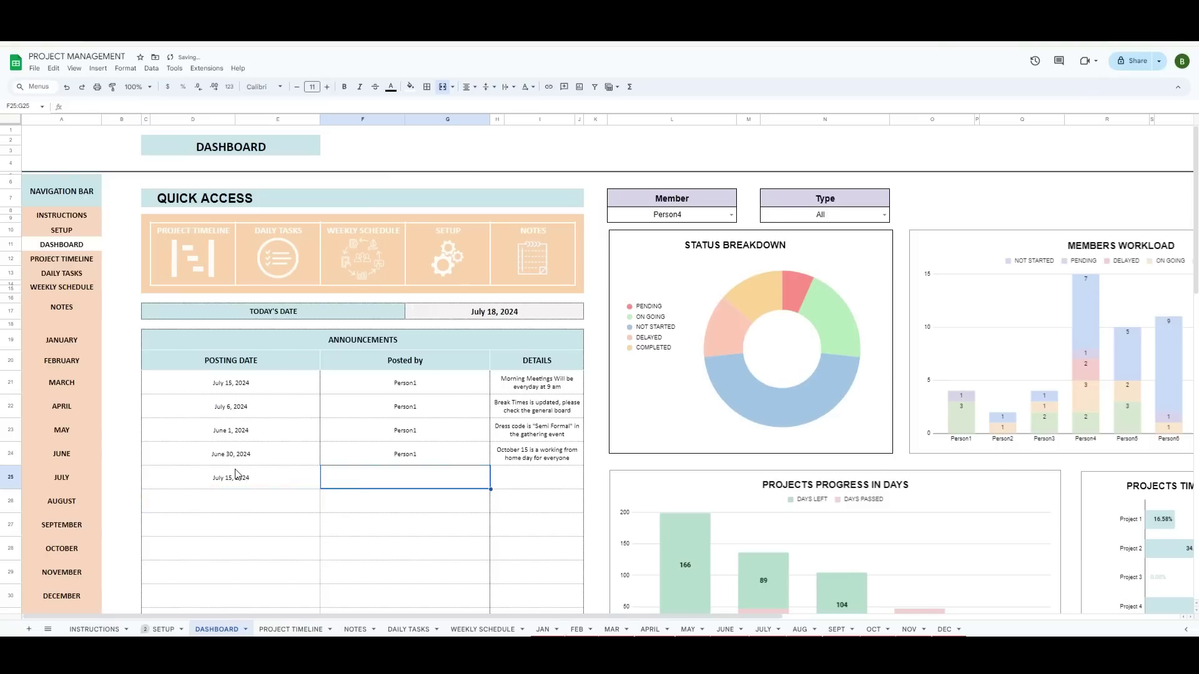
{"action": "type", "text": "Alex"}
{"action": "key", "text": "Tab"}
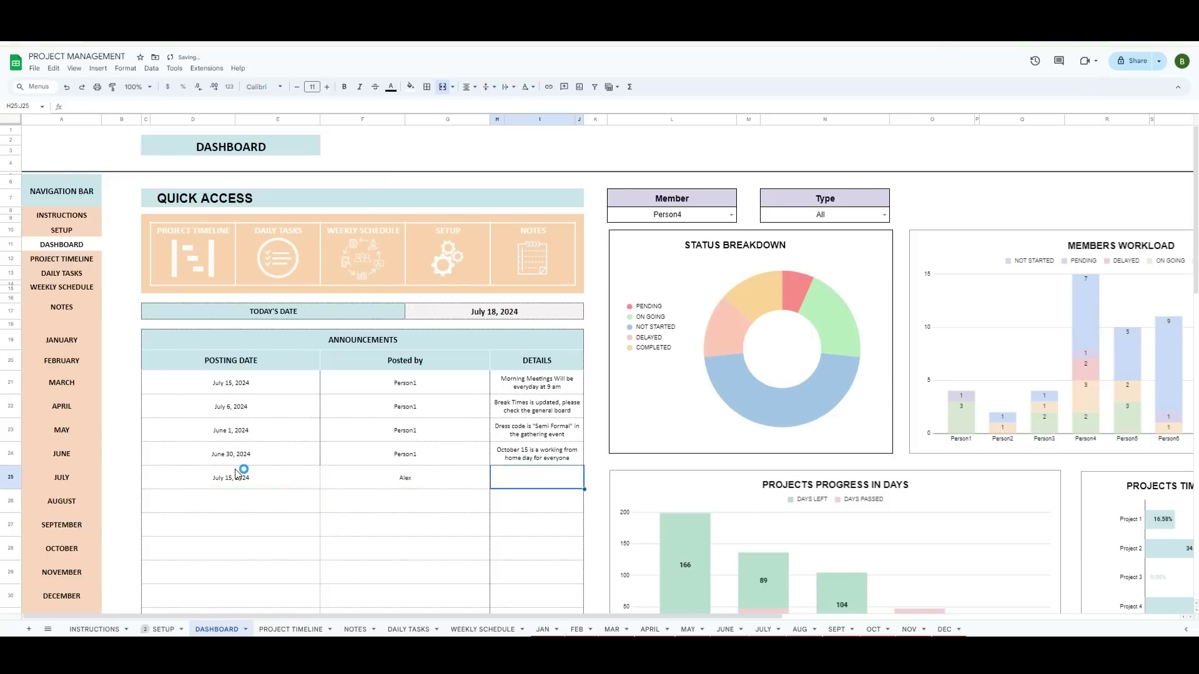
{"action": "type", "text": "Typoe"}
{"action": "key", "text": "BackSpace"}
{"action": "type", "text": "e here"}
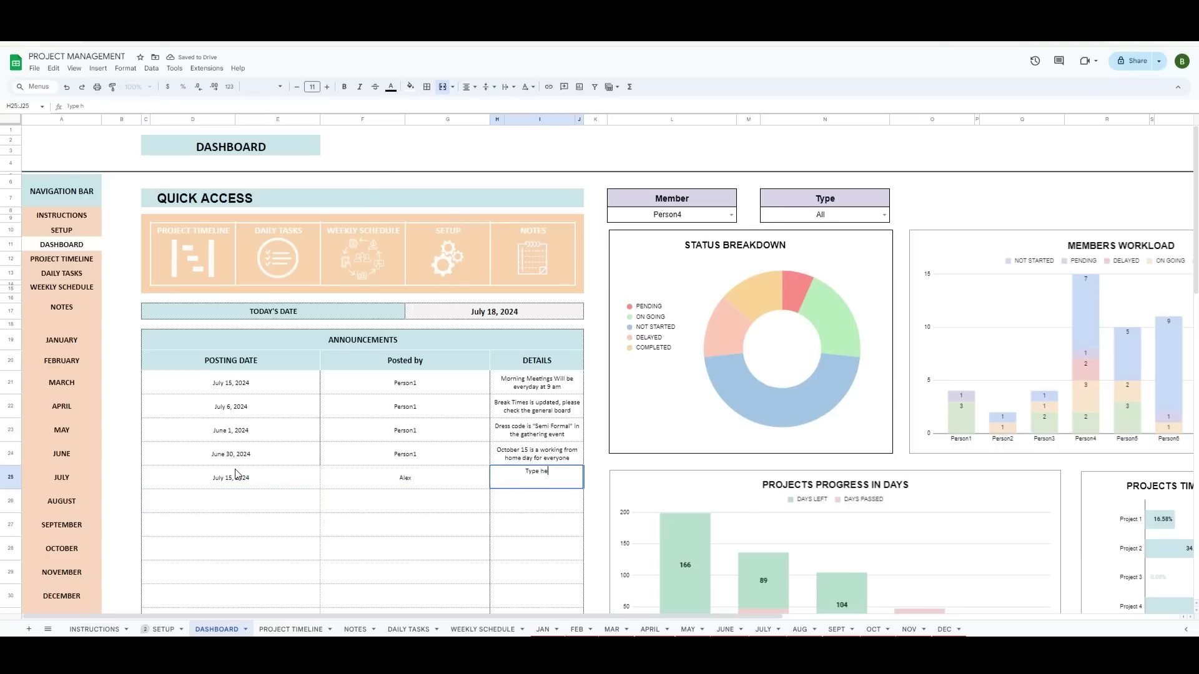
{"action": "key", "text": "Return"}
{"action": "scroll", "coordinate": [359, 459], "scroll_direction": "down", "scroll_amount": 10}
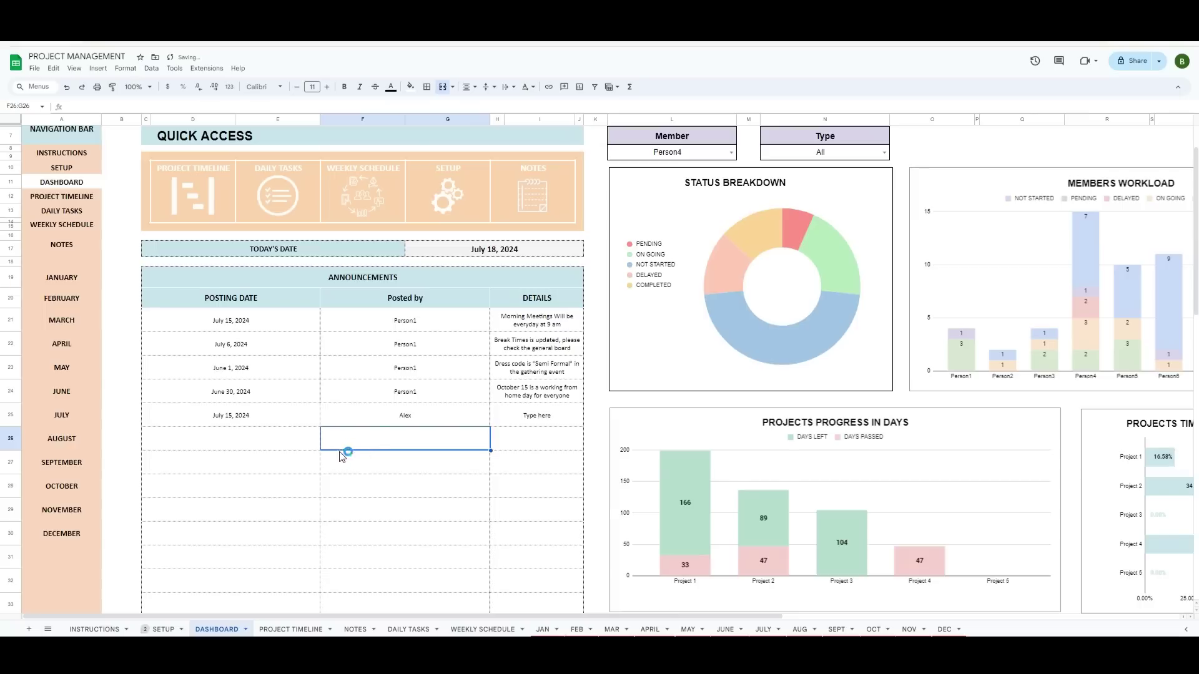
- Add a Needs Urgent Attention row with deadline 1/1/2024, the poster's name and 'Do this'
{"action": "left_click", "coordinate": [250, 442]}
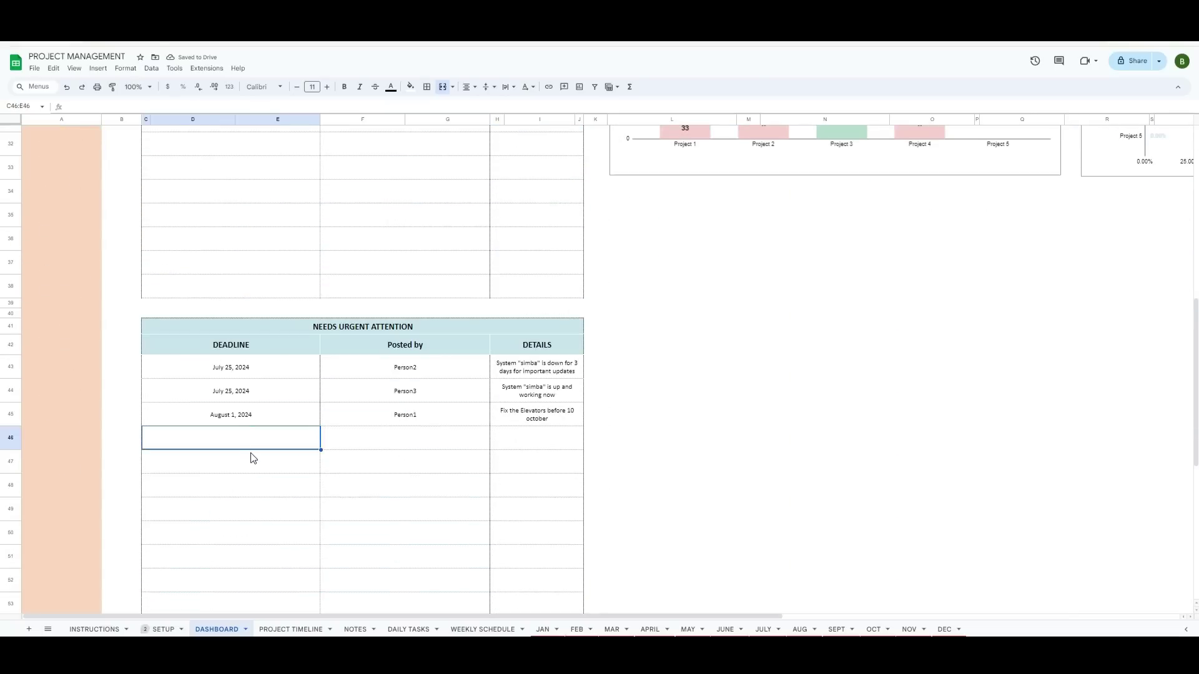
{"action": "left_click", "coordinate": [446, 450]}
{"action": "left_click", "coordinate": [236, 447]}
{"action": "left_click", "coordinate": [235, 439]}
{"action": "type", "text": "1/1/2024"}
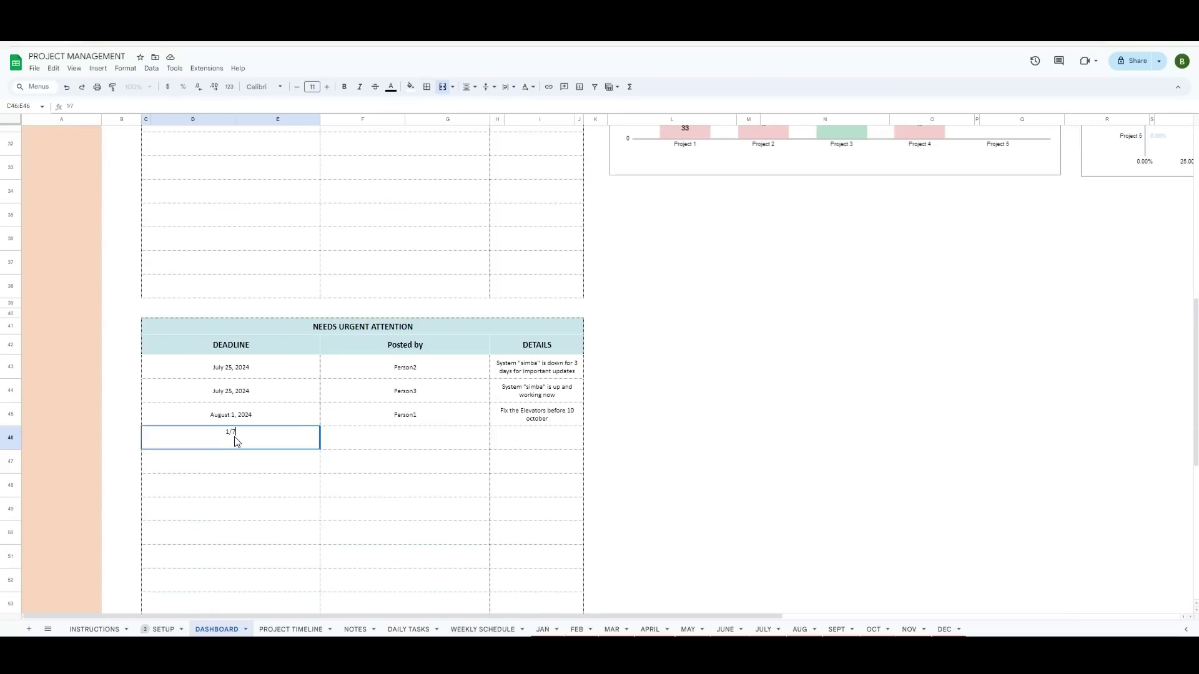
{"action": "key", "text": "Tab"}
{"action": "type", "text": "ale"}
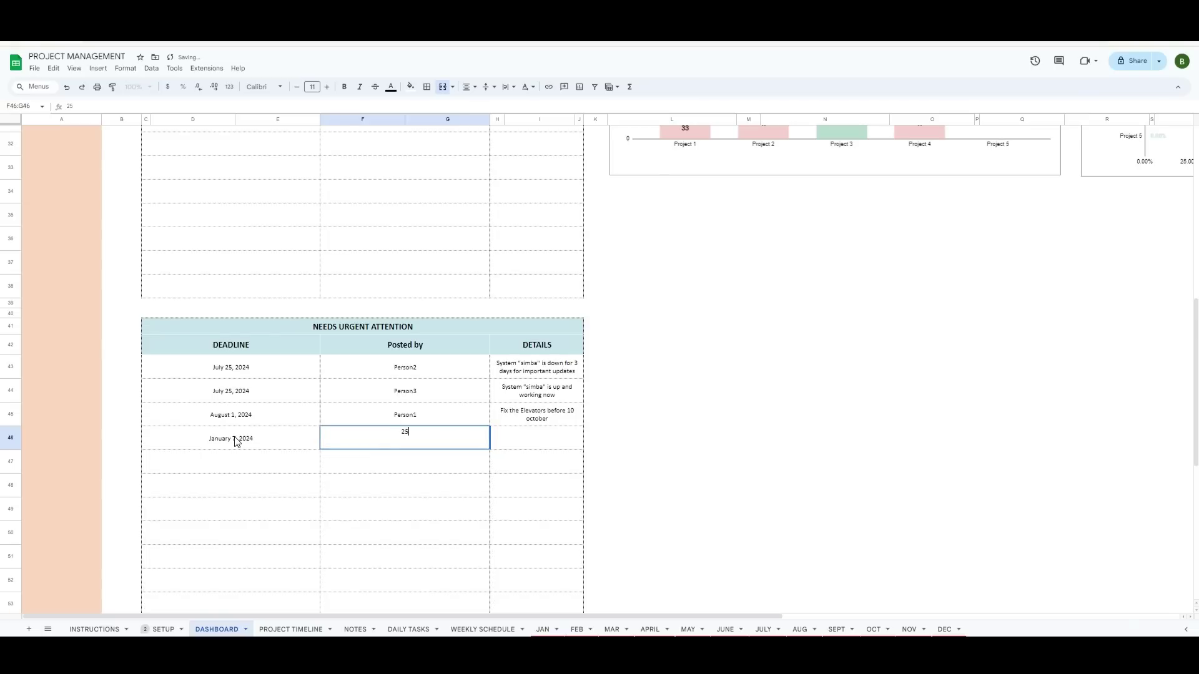
{"action": "type", "text": "Do this"}
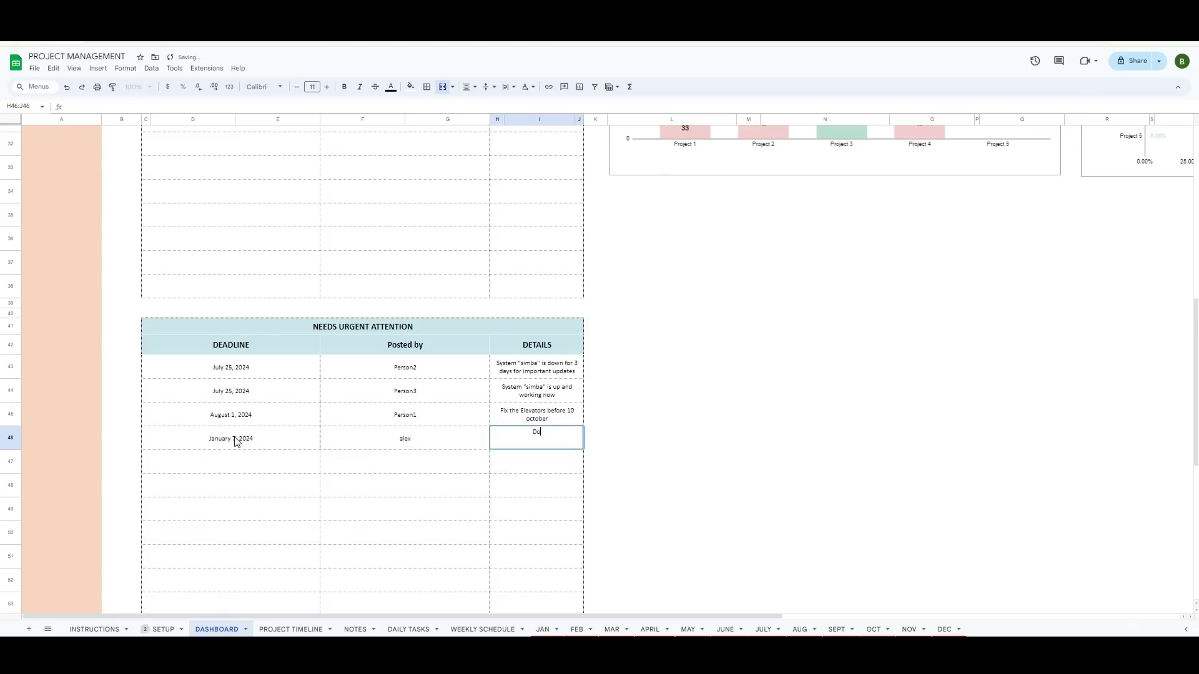
{"action": "key", "text": "Return"}
{"action": "scroll", "coordinate": [306, 475], "scroll_direction": "up", "scroll_amount": 10}
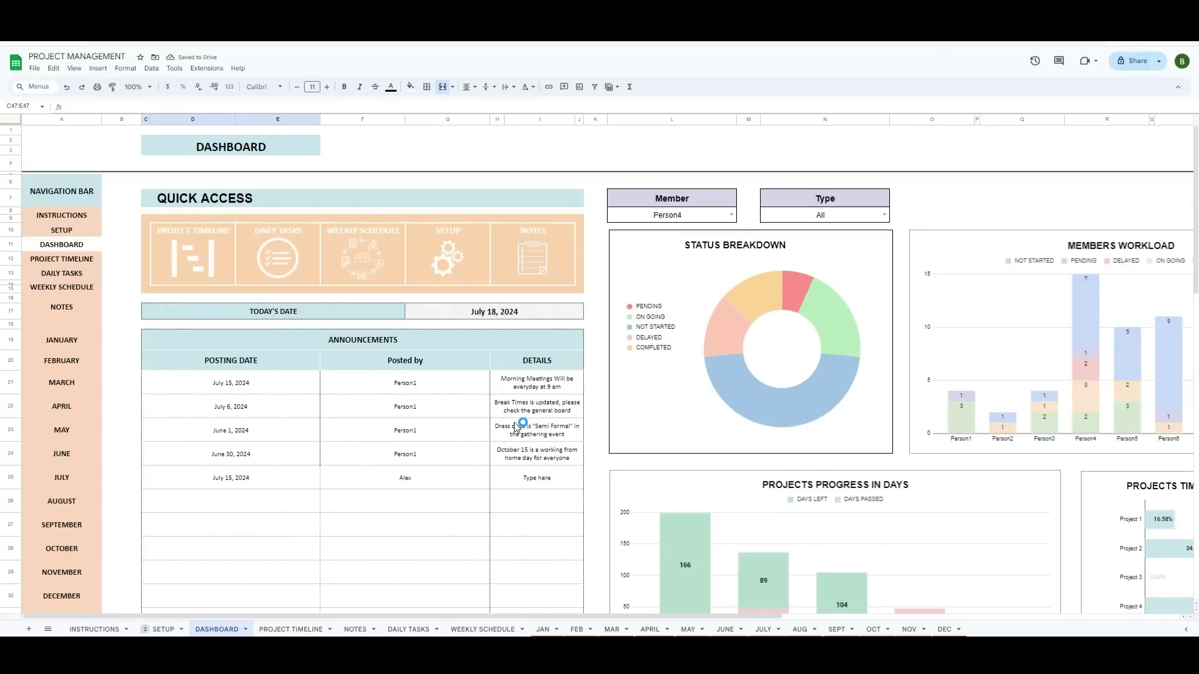
- Set the dashboard's Member filter to All
{"action": "left_click", "coordinate": [731, 216]}
{"action": "left_click", "coordinate": [652, 233]}
{"action": "left_click", "coordinate": [770, 422]}
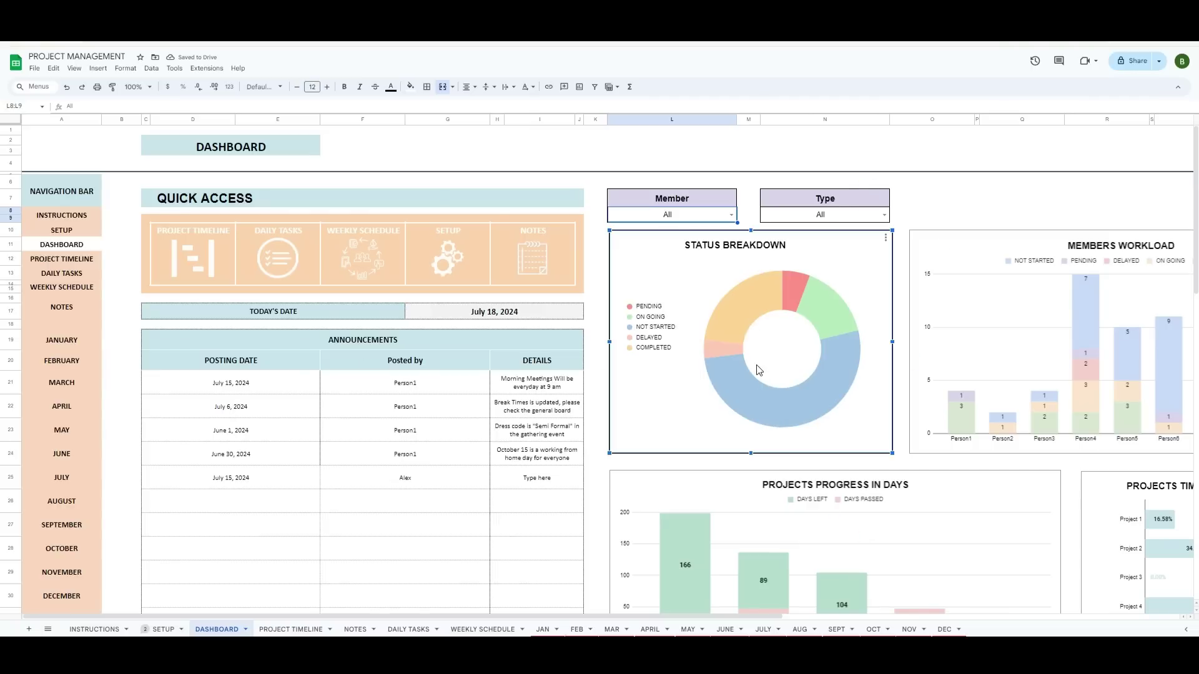
- Cycle the Type filter through PROJECT, TASK and SUB TASK
{"action": "left_click", "coordinate": [884, 215]}
{"action": "left_click", "coordinate": [884, 219]}
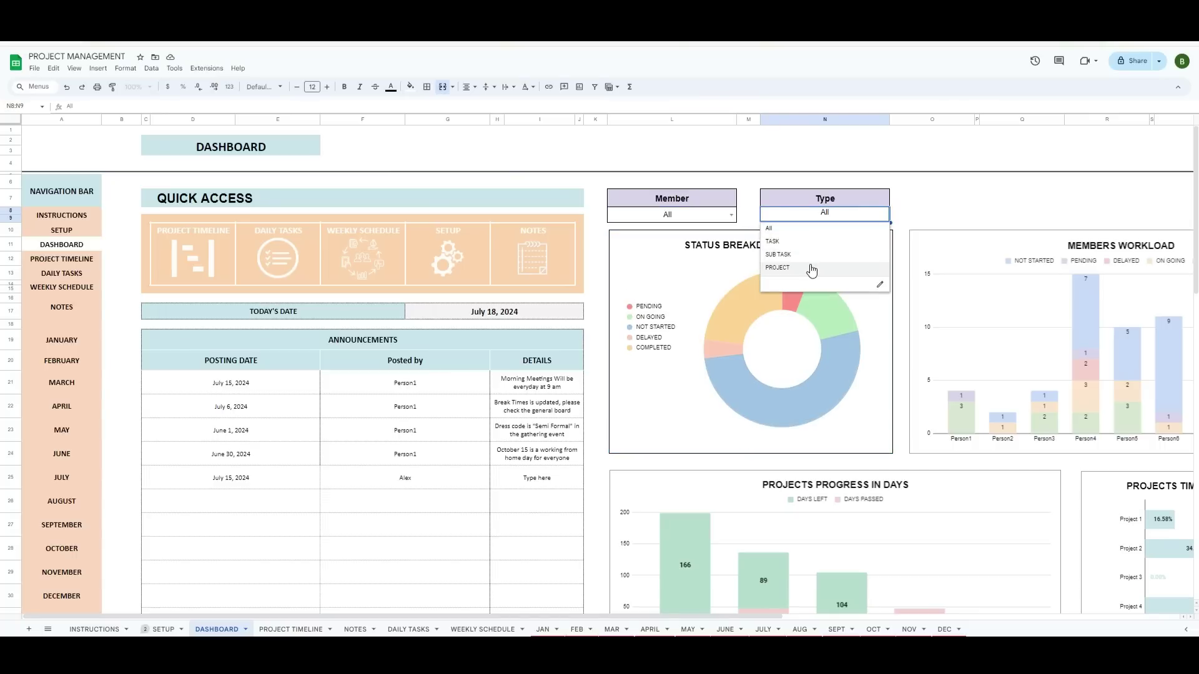
{"action": "left_click", "coordinate": [812, 269]}
{"action": "left_click", "coordinate": [884, 219]}
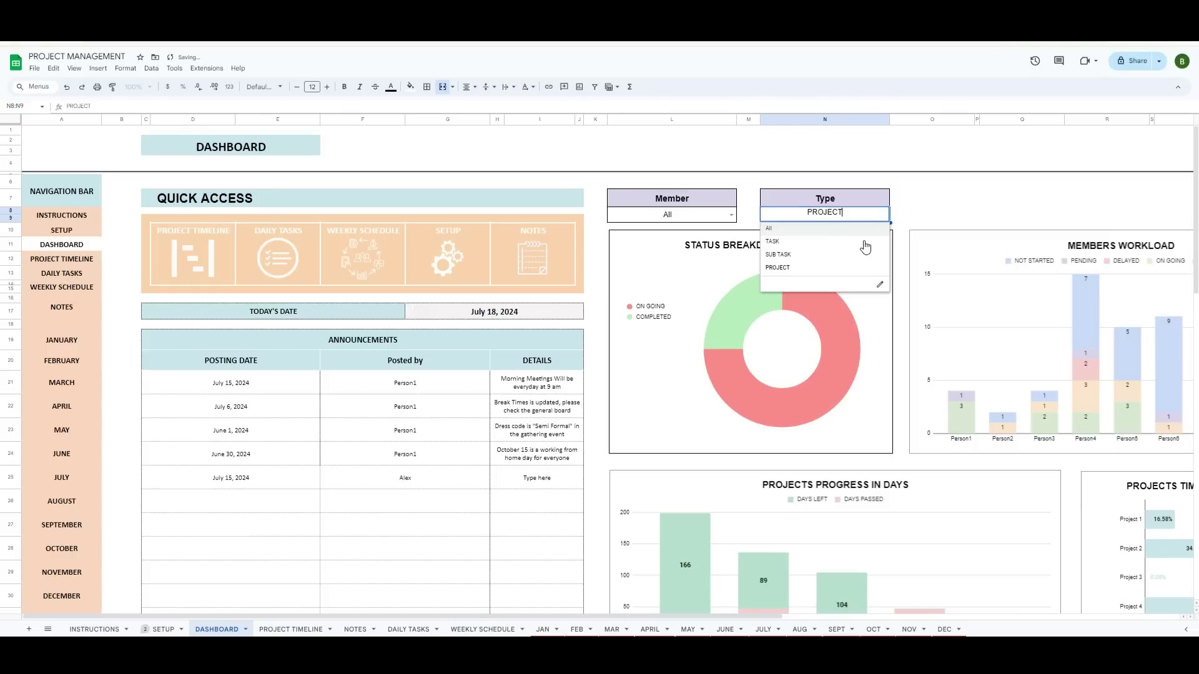
{"action": "left_click", "coordinate": [860, 245]}
{"action": "left_click", "coordinate": [884, 218]}
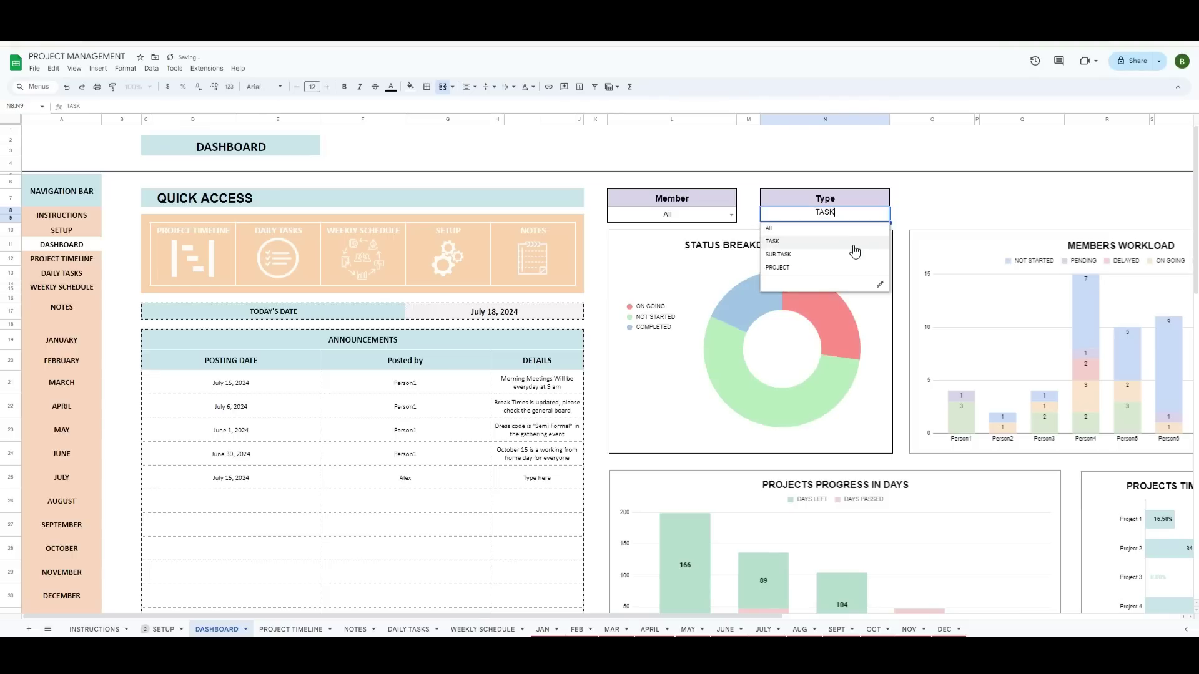
{"action": "left_click", "coordinate": [851, 255]}
- Review the PROJECT, TASK and SUB TASK type labels on the Project Timeline, then return to the Dashboard
{"action": "left_click", "coordinate": [311, 628]}
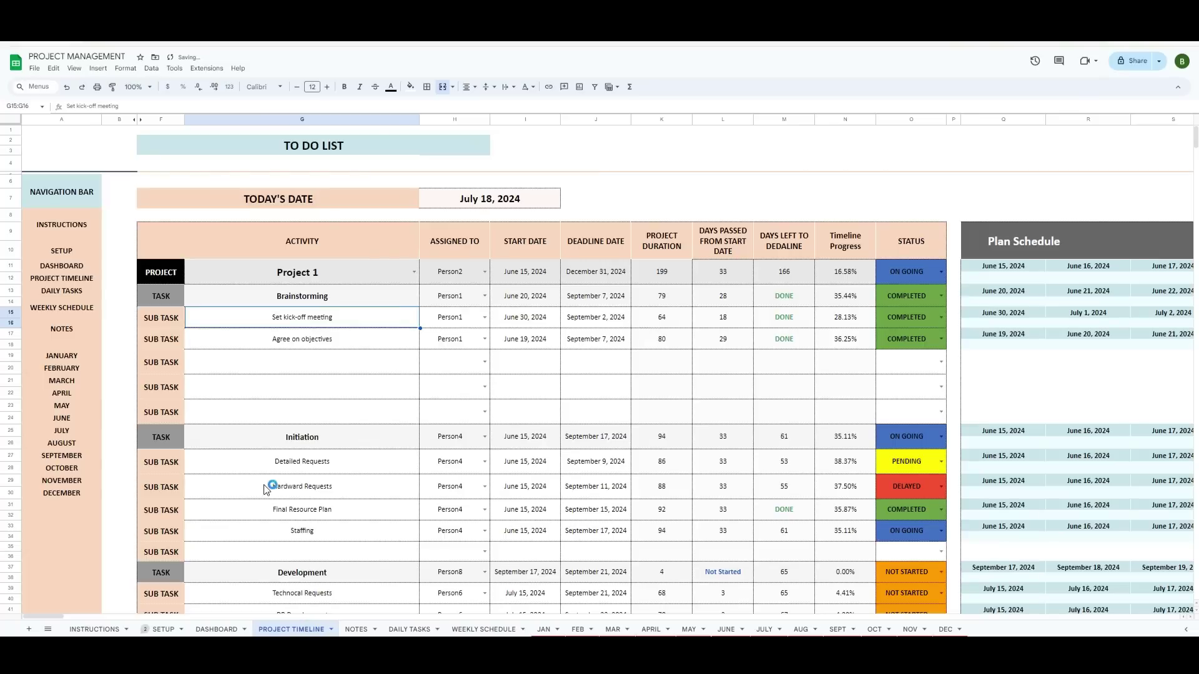
{"action": "left_click", "coordinate": [290, 296]}
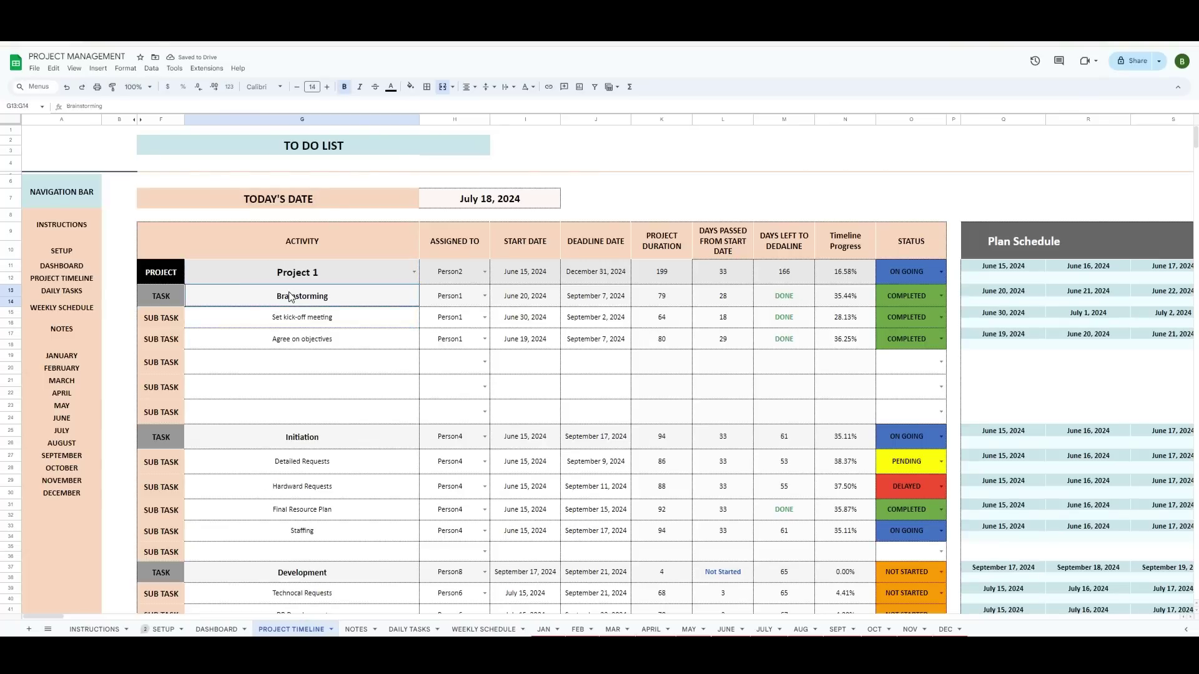
{"action": "left_click", "coordinate": [177, 281]}
{"action": "left_click", "coordinate": [178, 302]}
{"action": "left_click", "coordinate": [174, 322]}
{"action": "left_click_drag", "start_coordinate": [197, 633], "coordinate": [897, 225]}
- Switch the Type filter to PROJECT, then TASK, then back to PROJECT
{"action": "left_click", "coordinate": [884, 216]}
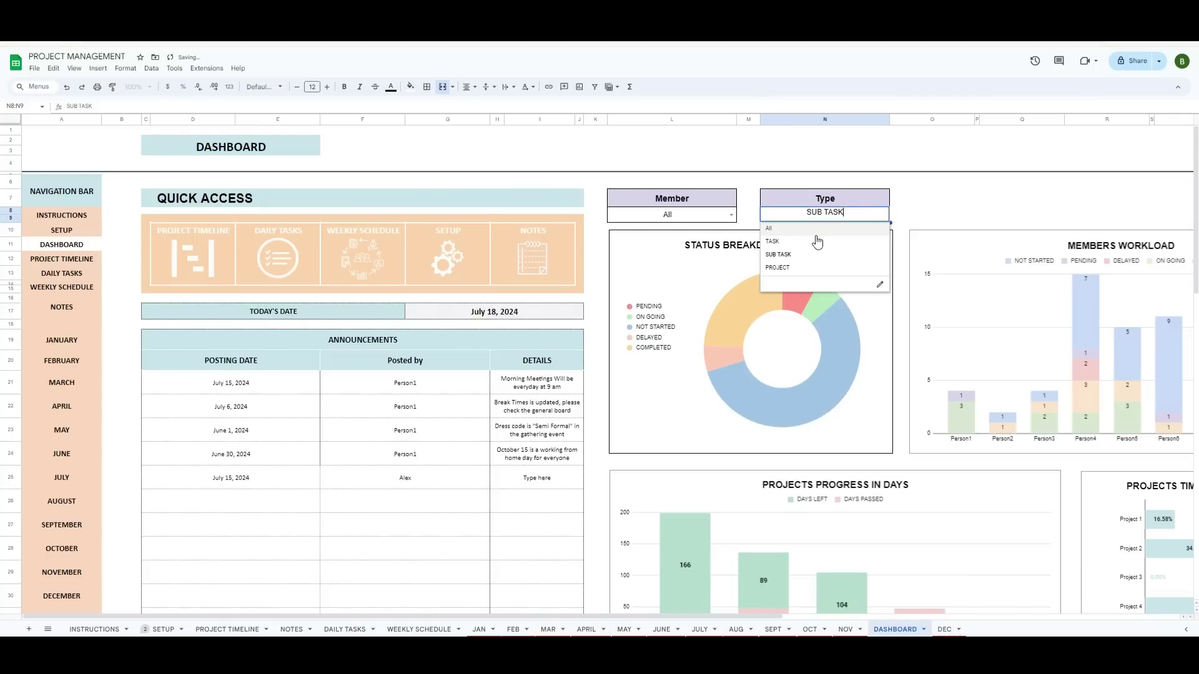
{"action": "left_click", "coordinate": [788, 268]}
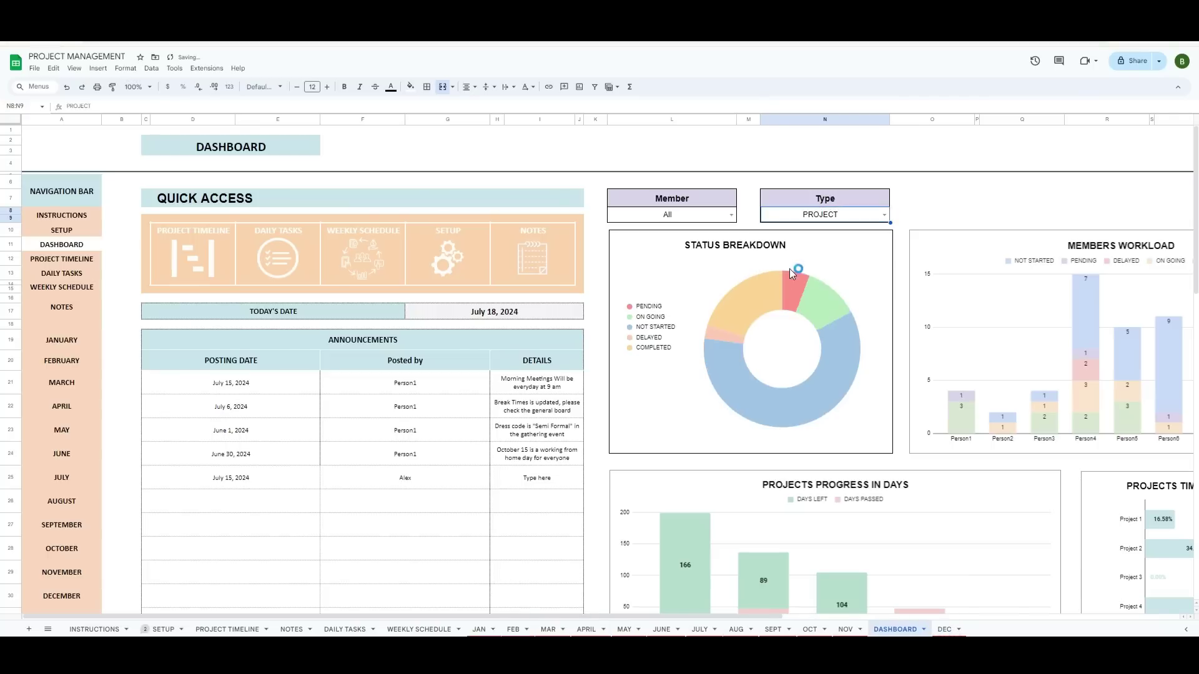
{"action": "left_click", "coordinate": [884, 214]}
{"action": "left_click", "coordinate": [814, 246]}
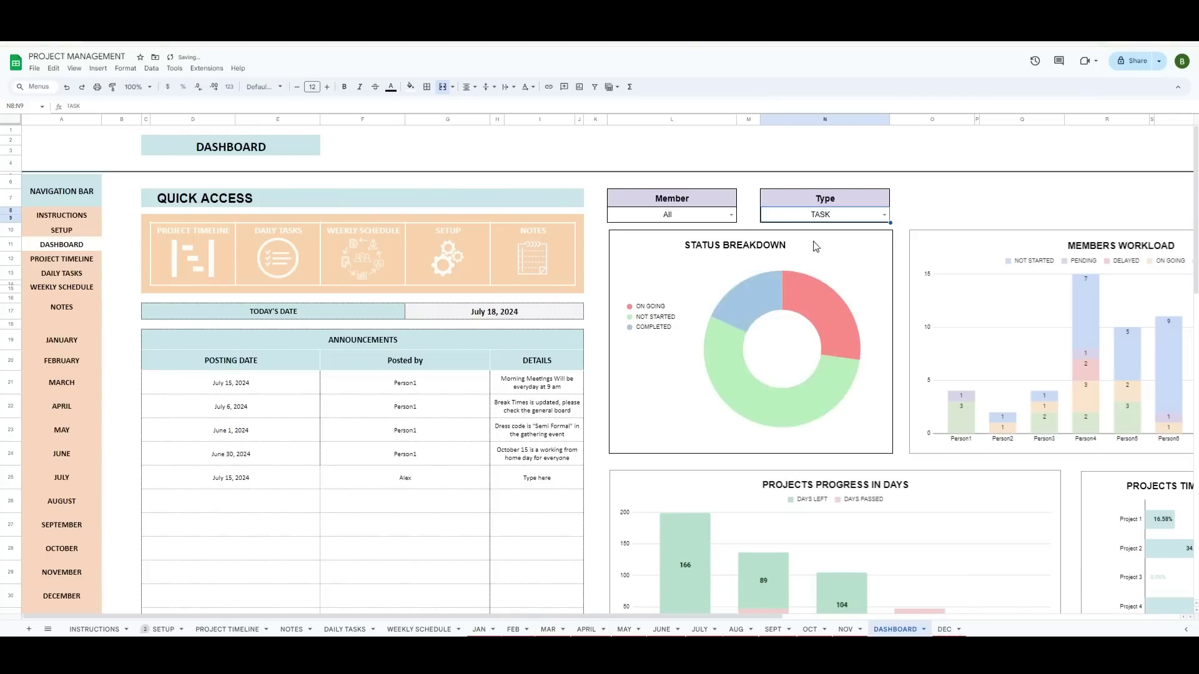
{"action": "left_click", "coordinate": [883, 215]}
{"action": "left_click", "coordinate": [785, 266]}
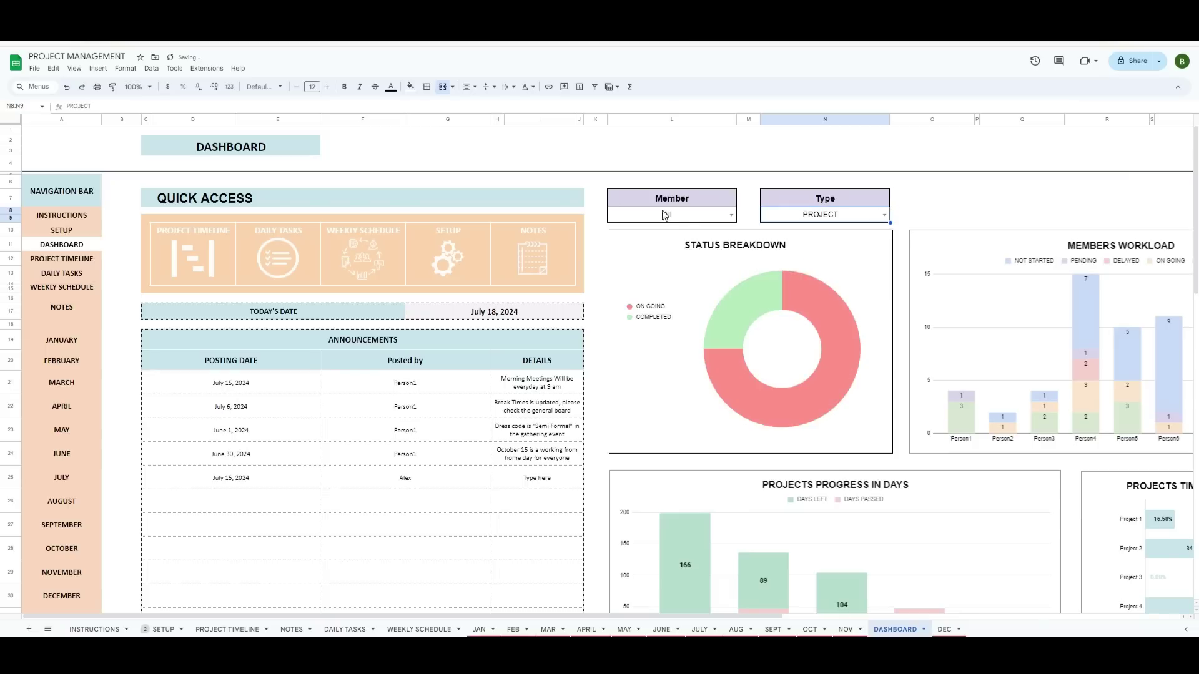
- Filter the charts to Person4, viewing TASK and then SUB TASK items
{"action": "left_click", "coordinate": [704, 216]}
{"action": "left_click", "coordinate": [733, 213]}
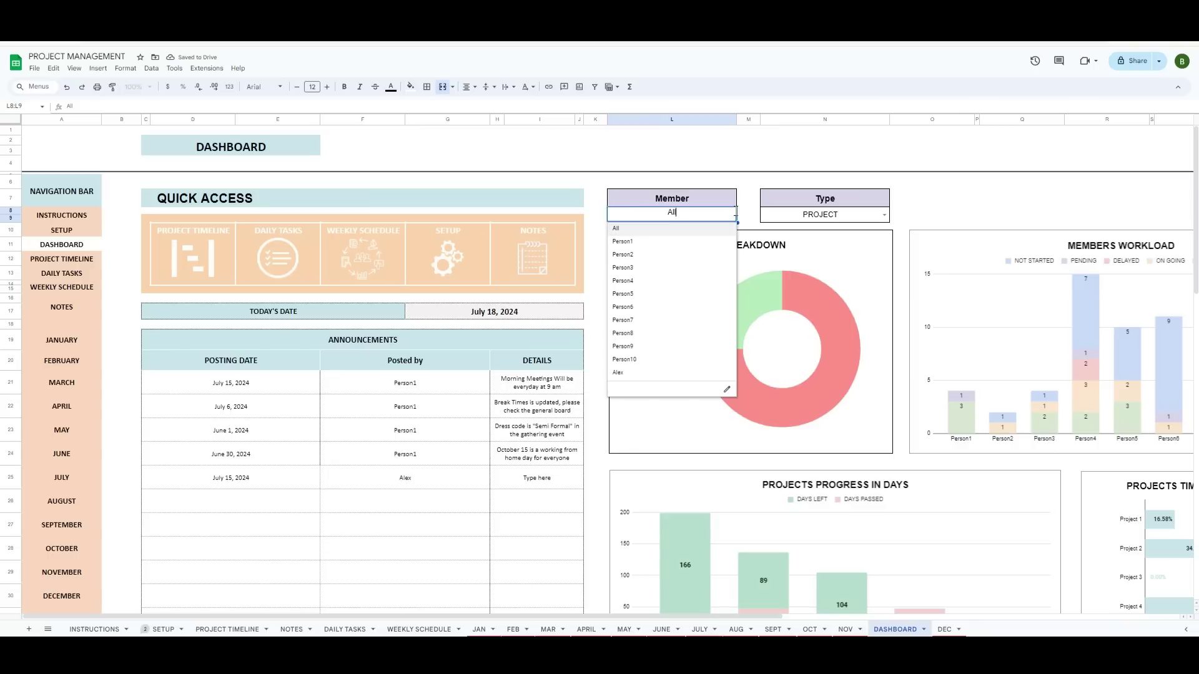
{"action": "left_click", "coordinate": [649, 281]}
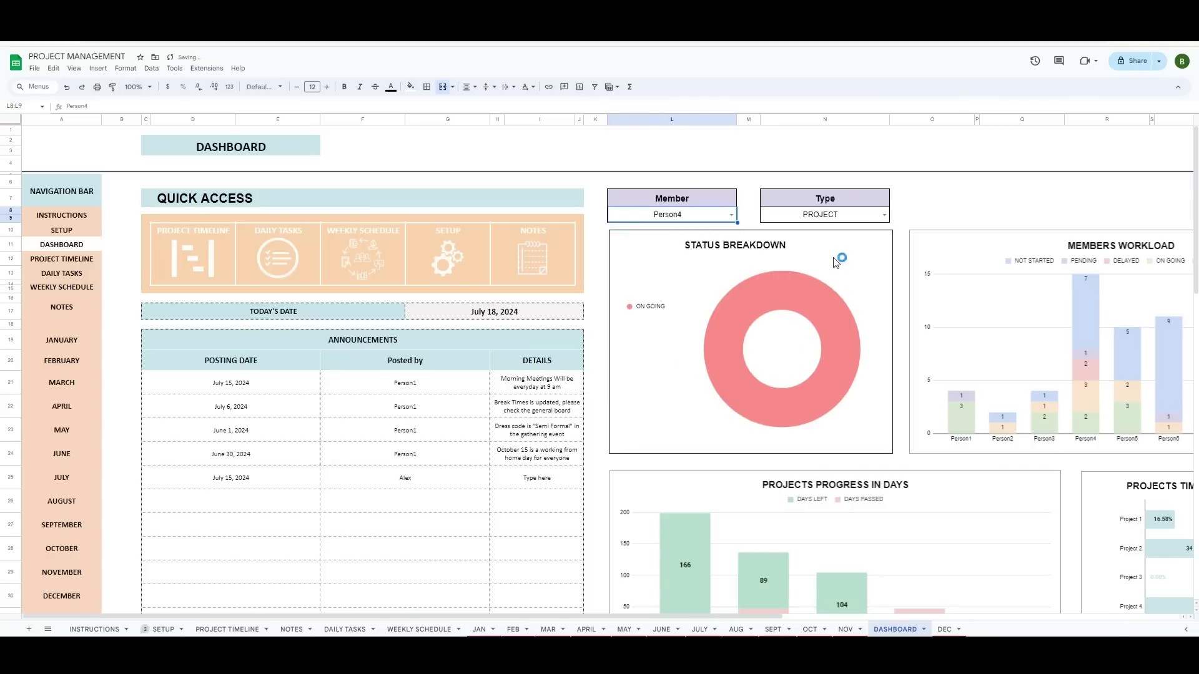
{"action": "left_click", "coordinate": [883, 214]}
{"action": "left_click", "coordinate": [861, 241]}
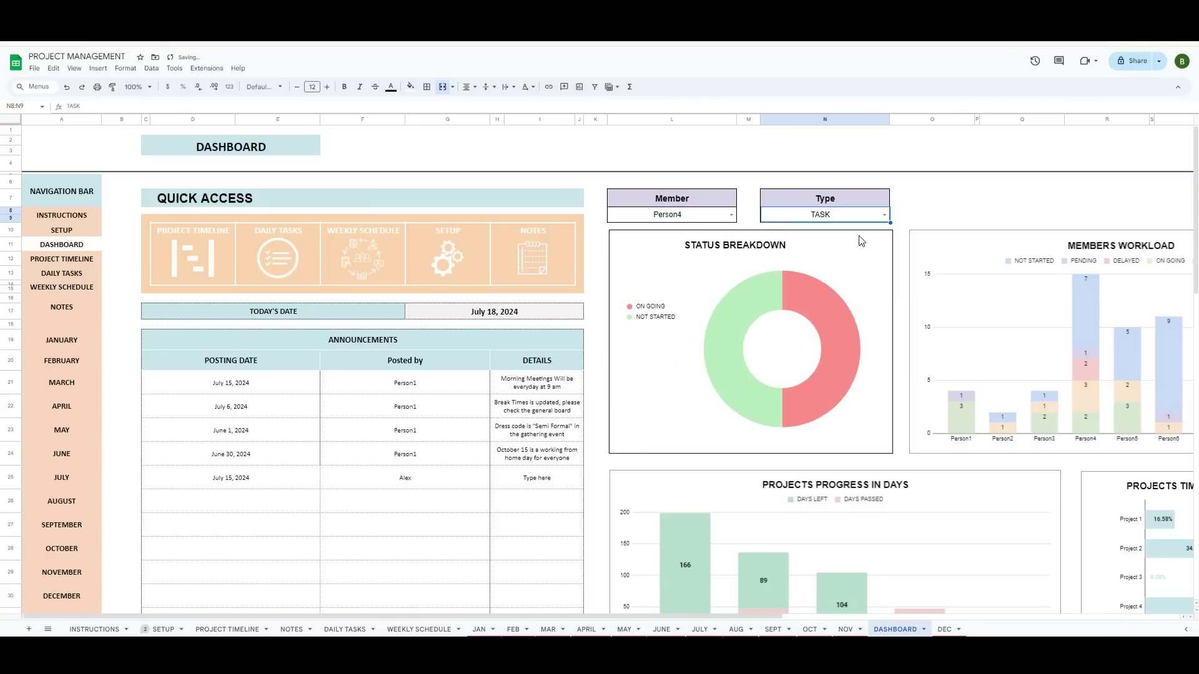
{"action": "left_click", "coordinate": [883, 215]}
{"action": "left_click", "coordinate": [843, 262]}
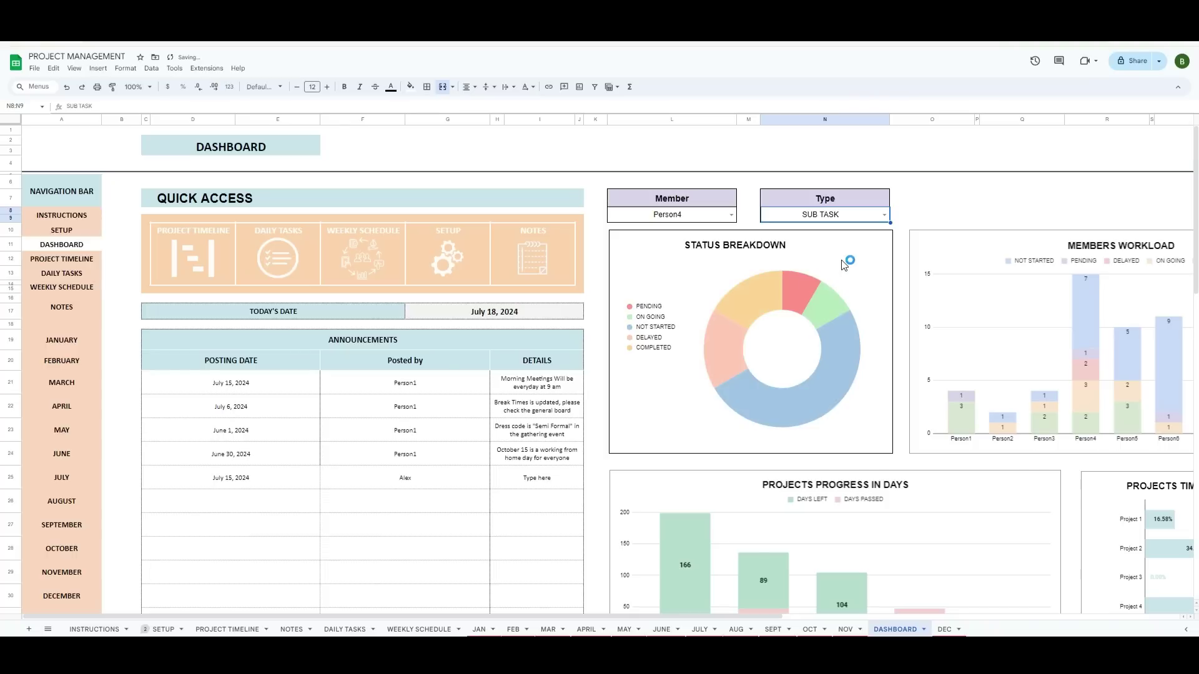
- Reset both the Member and Type filters to All
{"action": "left_click", "coordinate": [731, 215]}
{"action": "left_click", "coordinate": [659, 231]}
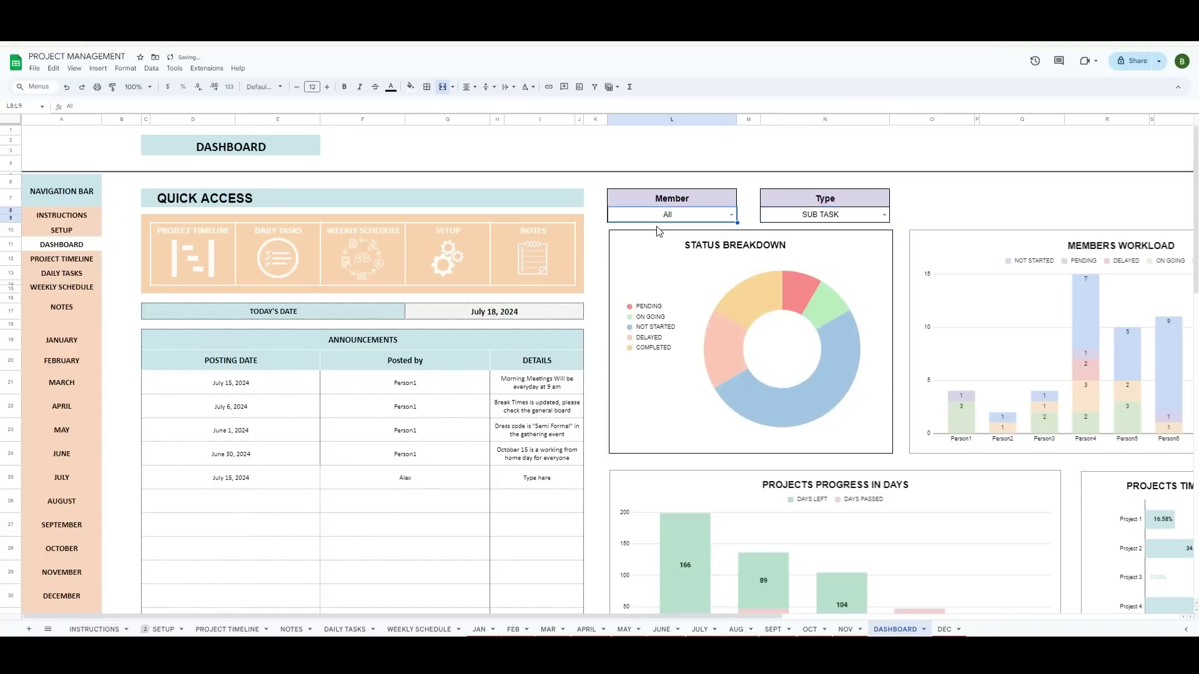
{"action": "left_click", "coordinate": [883, 214]}
{"action": "left_click", "coordinate": [852, 235]}
{"action": "scroll", "coordinate": [762, 414], "scroll_direction": "down", "scroll_amount": 2}
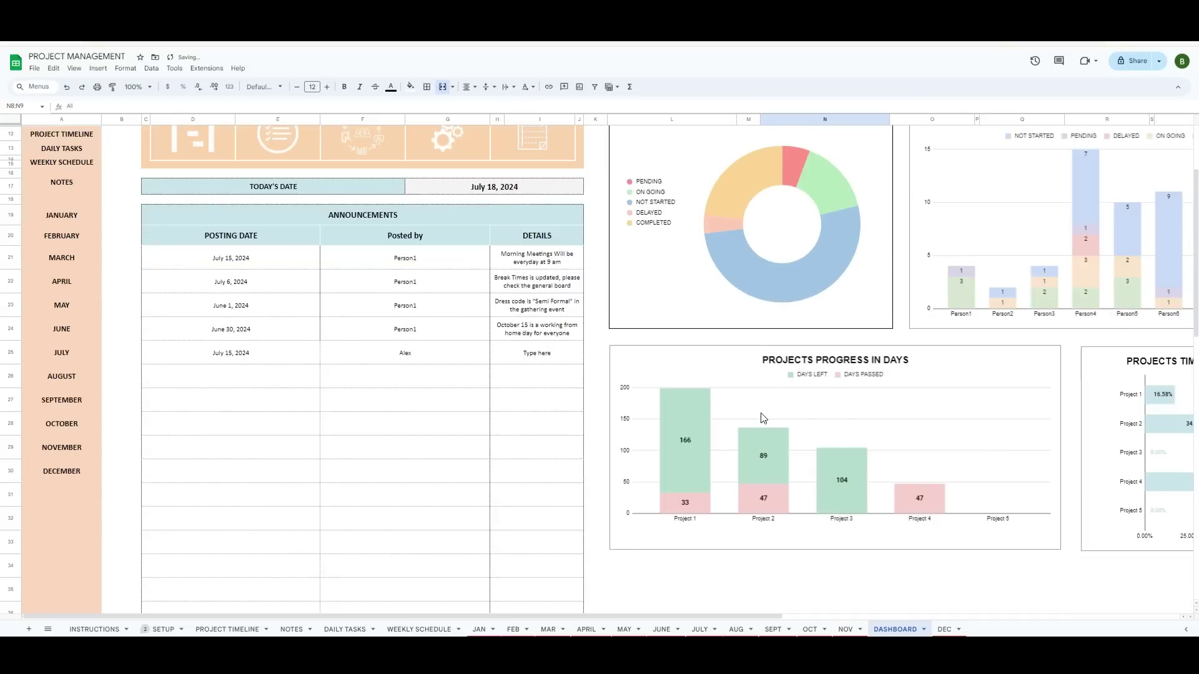
{"action": "scroll", "coordinate": [676, 459], "scroll_direction": "up", "scroll_amount": 2}
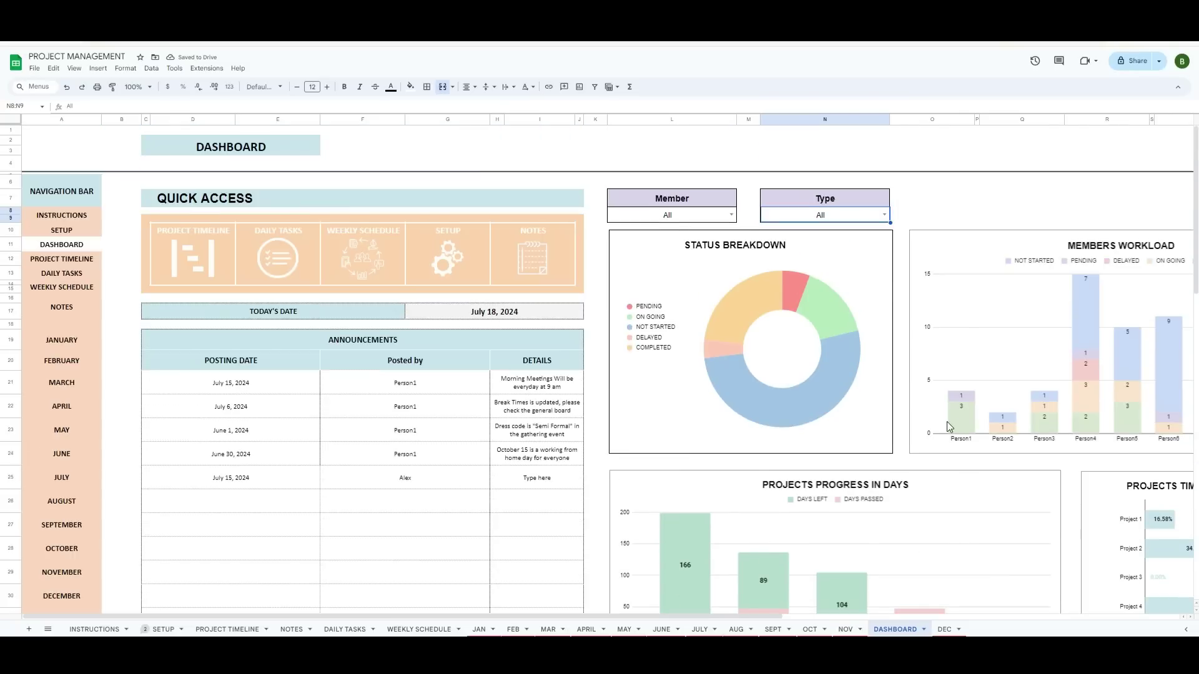
{"action": "left_click", "coordinate": [1045, 462]}
- Scroll through the right-hand and lower dashboard charts, then return to the Project Timeline to-do list
{"action": "key", "text": "Right"}
{"action": "key", "text": "Right"}
{"action": "key", "text": "Right"}
{"action": "key", "text": "Right"}
{"action": "key", "text": "Right"}
{"action": "key", "text": "Right"}
{"action": "key", "text": "Right"}
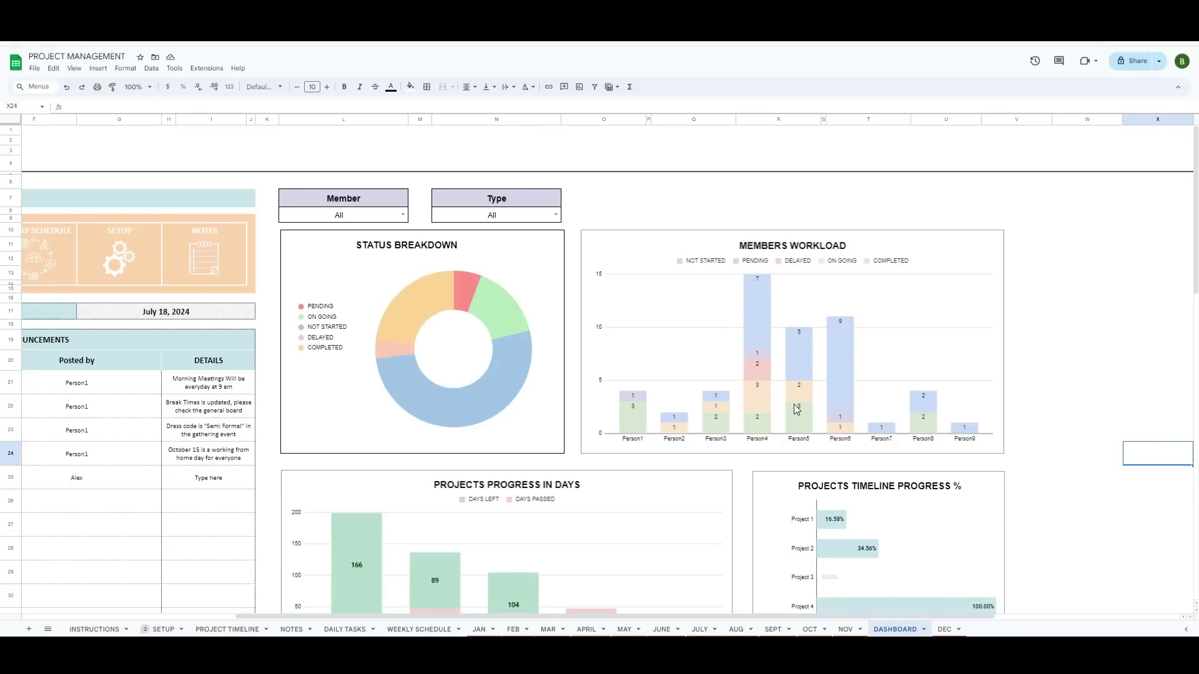
{"action": "scroll", "coordinate": [383, 392], "scroll_direction": "down", "scroll_amount": 3}
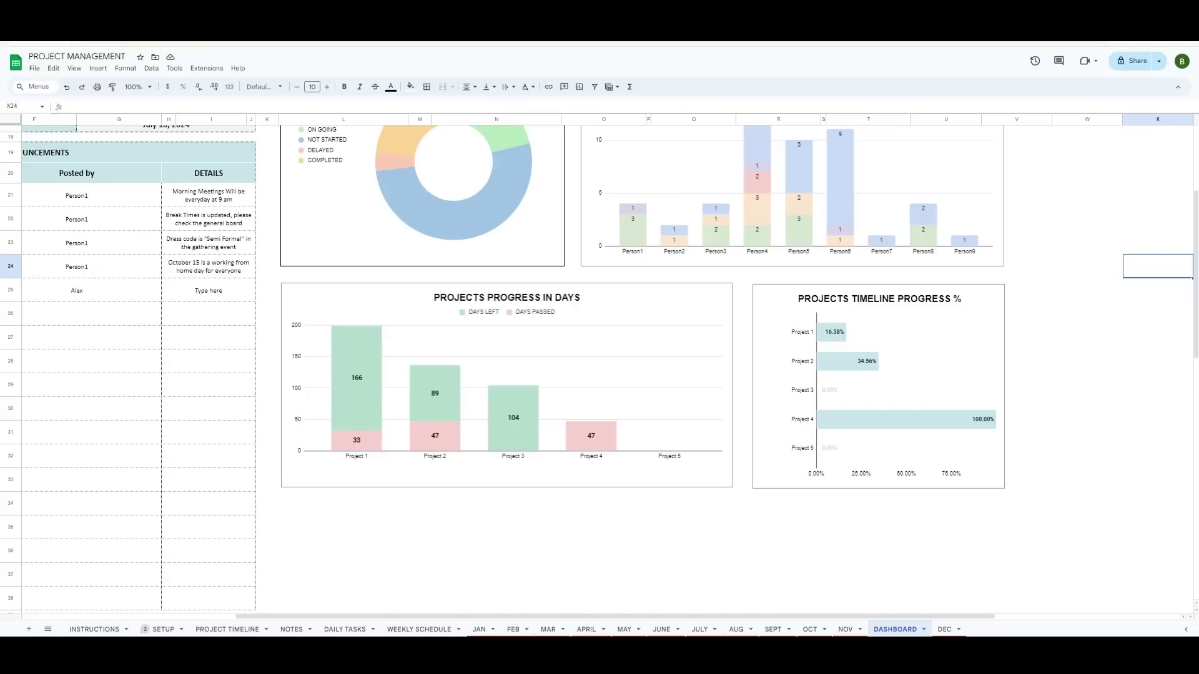
{"action": "scroll", "coordinate": [378, 574], "scroll_direction": "up", "scroll_amount": 3}
{"action": "scroll", "coordinate": [370, 574], "scroll_direction": "down", "scroll_amount": 1}
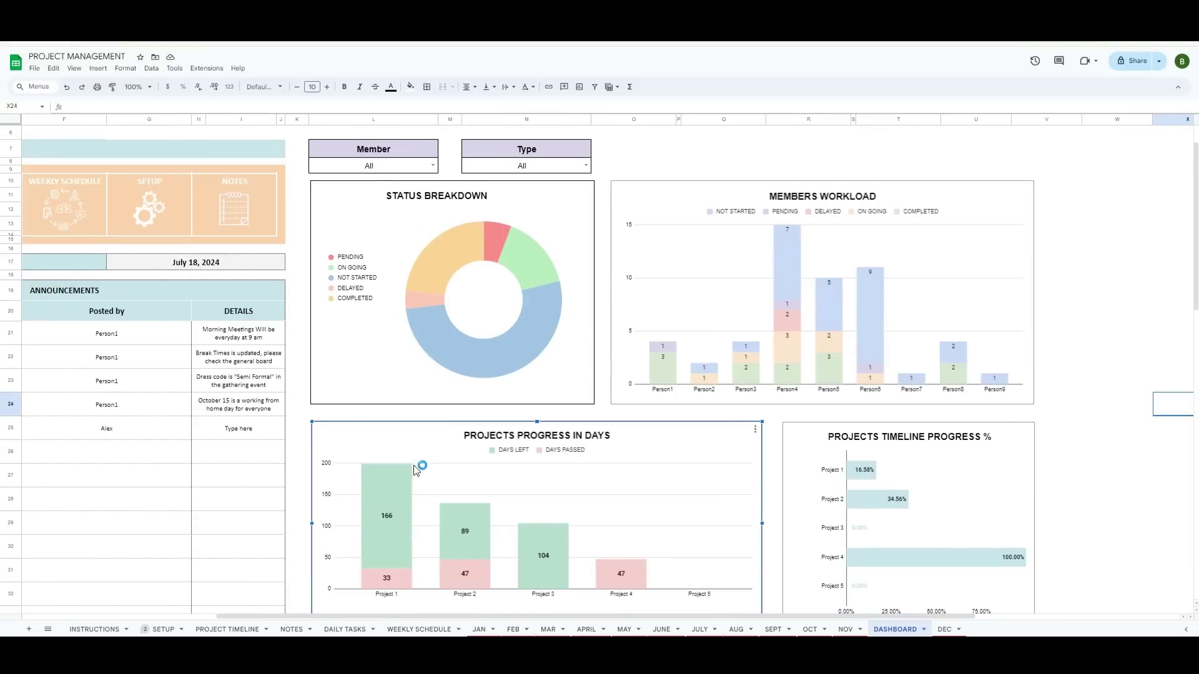
{"action": "left_click", "coordinate": [228, 629]}
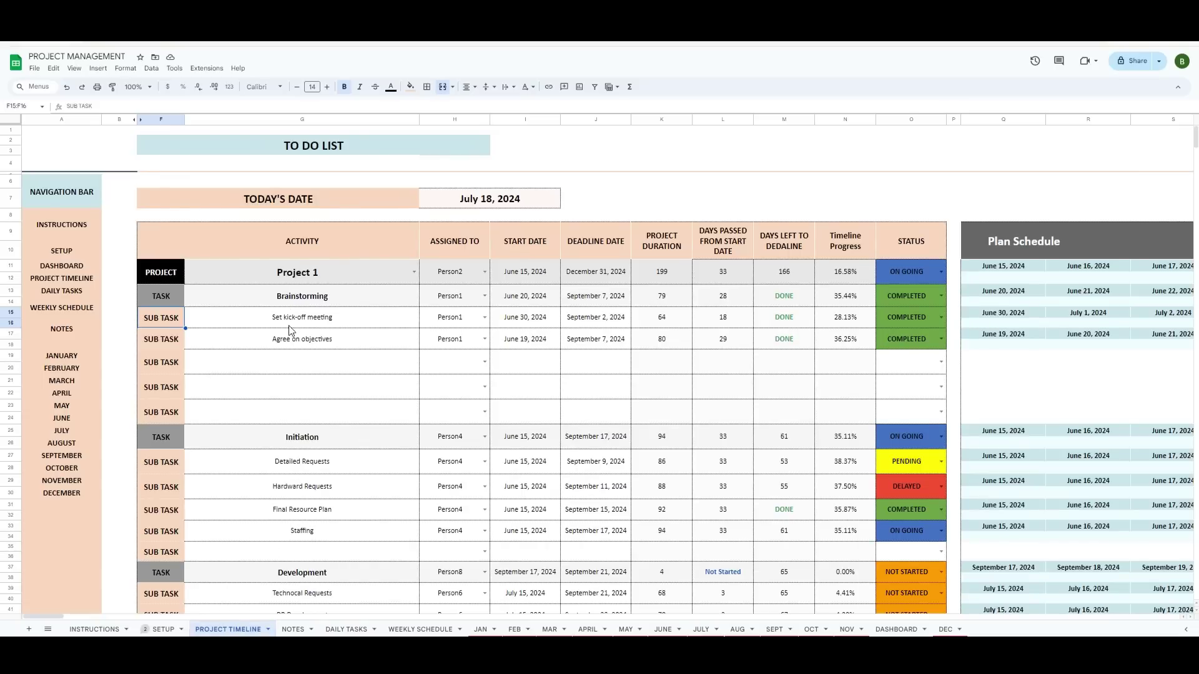
- Move around the Project 1 section to find the Brainstorming row and its Plan Schedule dates
{"action": "scroll", "coordinate": [331, 425], "scroll_direction": "down", "scroll_amount": 20}
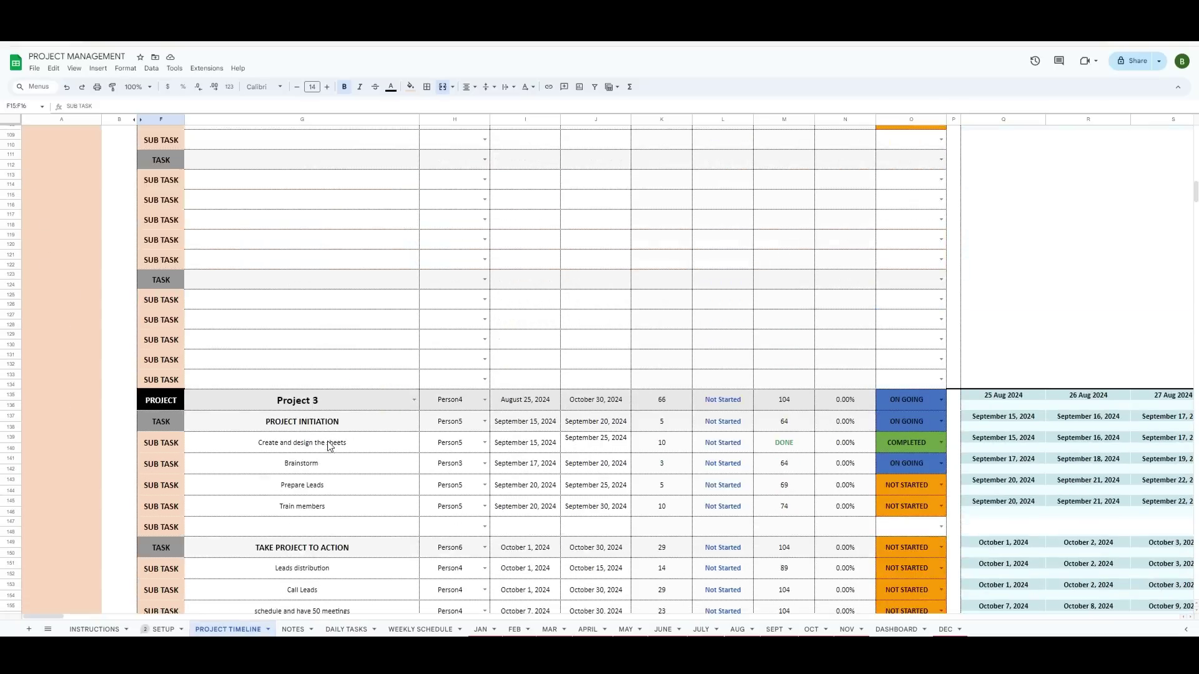
{"action": "scroll", "coordinate": [327, 448], "scroll_direction": "up", "scroll_amount": 20}
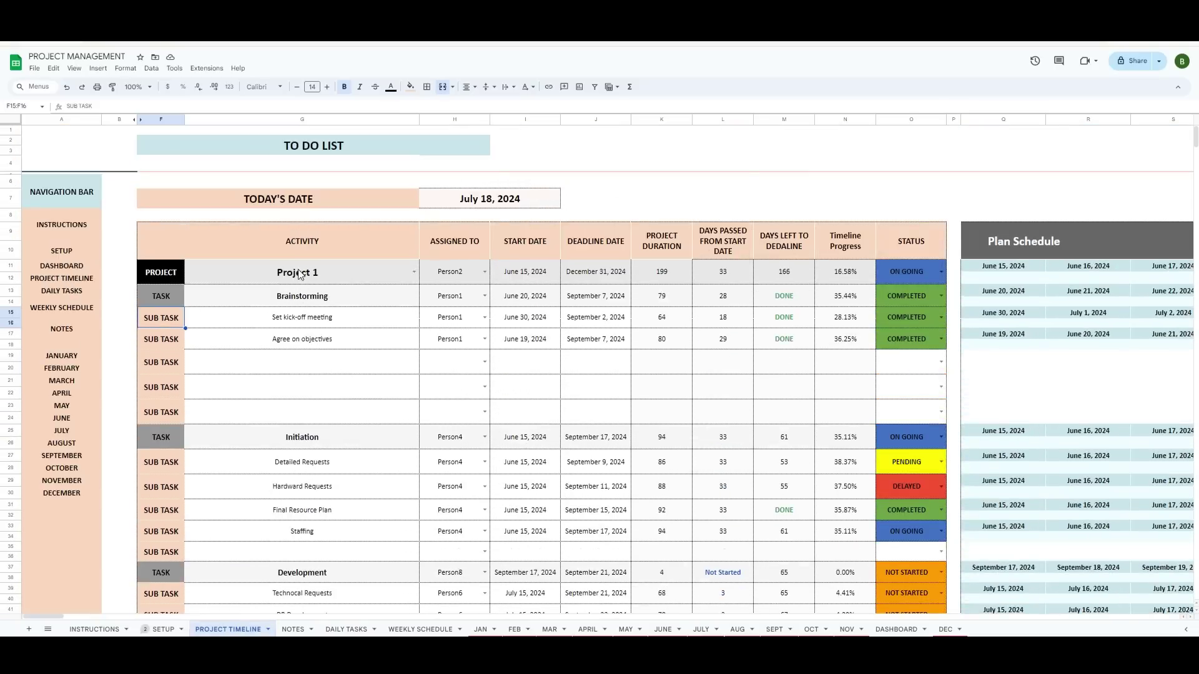
{"action": "left_click", "coordinate": [332, 275]}
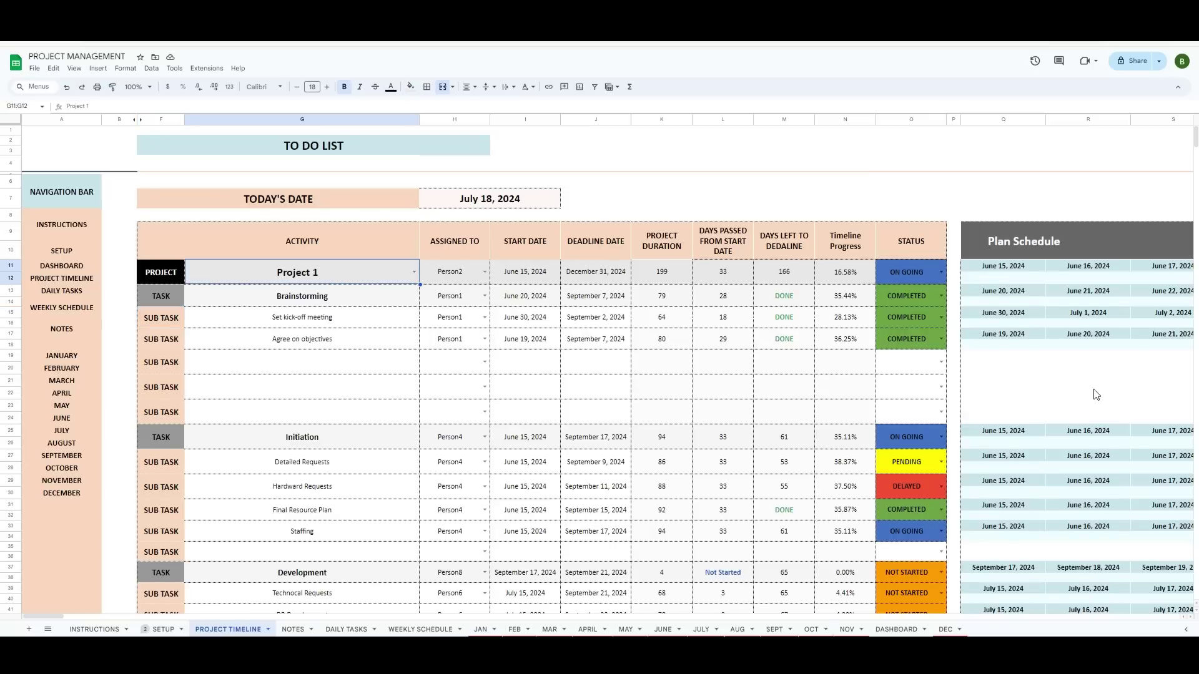
{"action": "left_click", "coordinate": [1076, 347]}
{"action": "scroll", "coordinate": [1086, 348], "scroll_direction": "right", "scroll_amount": 10}
{"action": "left_click", "coordinate": [1085, 348]}
{"action": "key", "text": "Left"}
{"action": "key", "text": "Left"}
{"action": "key", "text": "Left"}
{"action": "key", "text": "Left"}
{"action": "key", "text": "Left"}
{"action": "key", "text": "Left"}
{"action": "key", "text": "Left"}
{"action": "key", "text": "Left"}
{"action": "key", "text": "Left"}
{"action": "key", "text": "Left"}
{"action": "key", "text": "Left"}
{"action": "key", "text": "Left"}
{"action": "key", "text": "Left"}
{"action": "key", "text": "Left"}
{"action": "key", "text": "Up"}
{"action": "key", "text": "Up"}
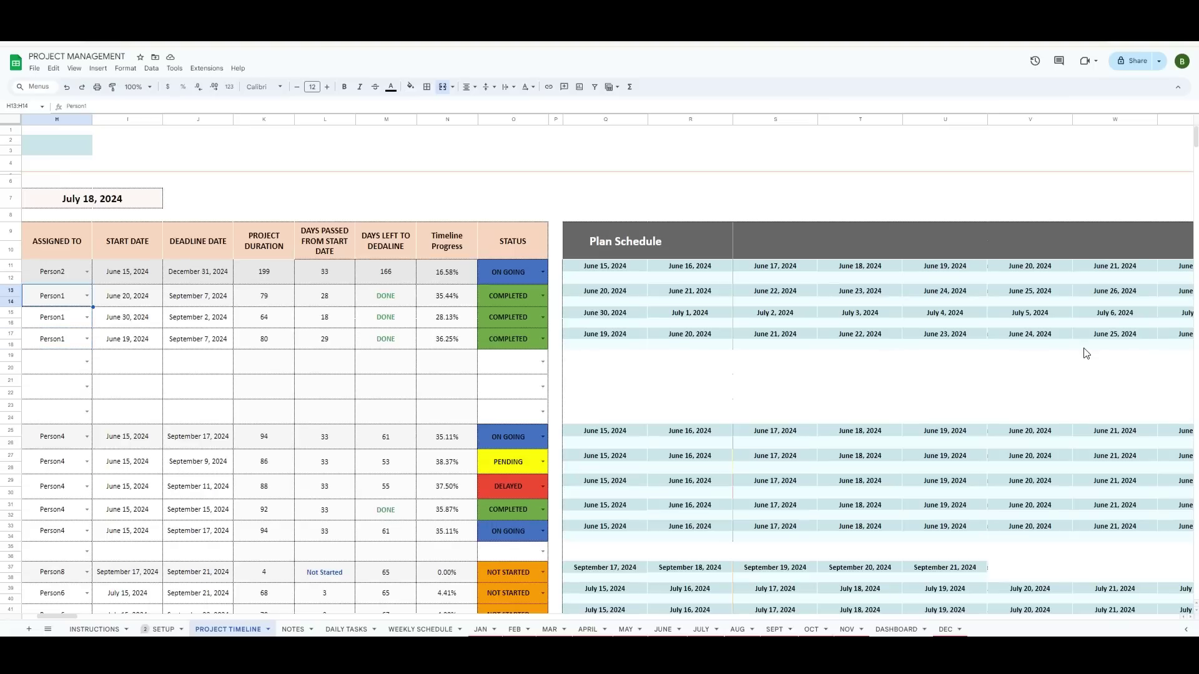
{"action": "key", "text": "Right"}
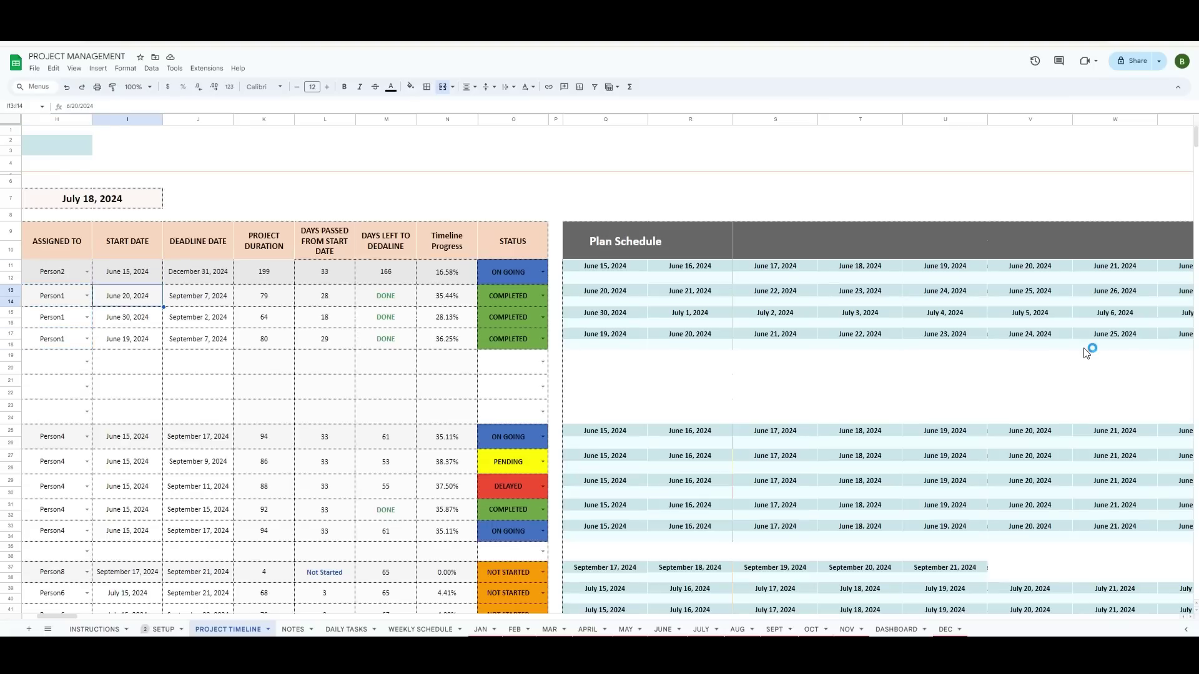
{"action": "key", "text": "Right"}
{"action": "key", "text": "Right"}
{"action": "key", "text": "Right"}
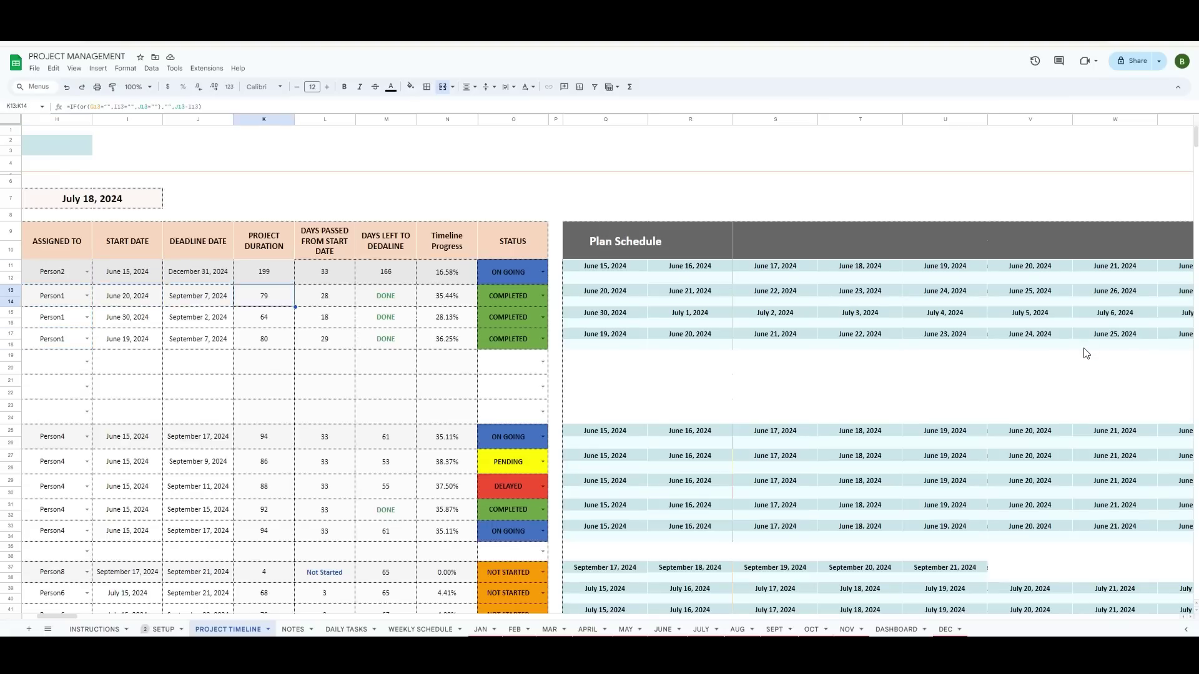
- Enter 'tyhis happen', 'this was problem' and 'computer crashed' in Q14:S14 under June 20–22
{"action": "left_click", "coordinate": [586, 304]}
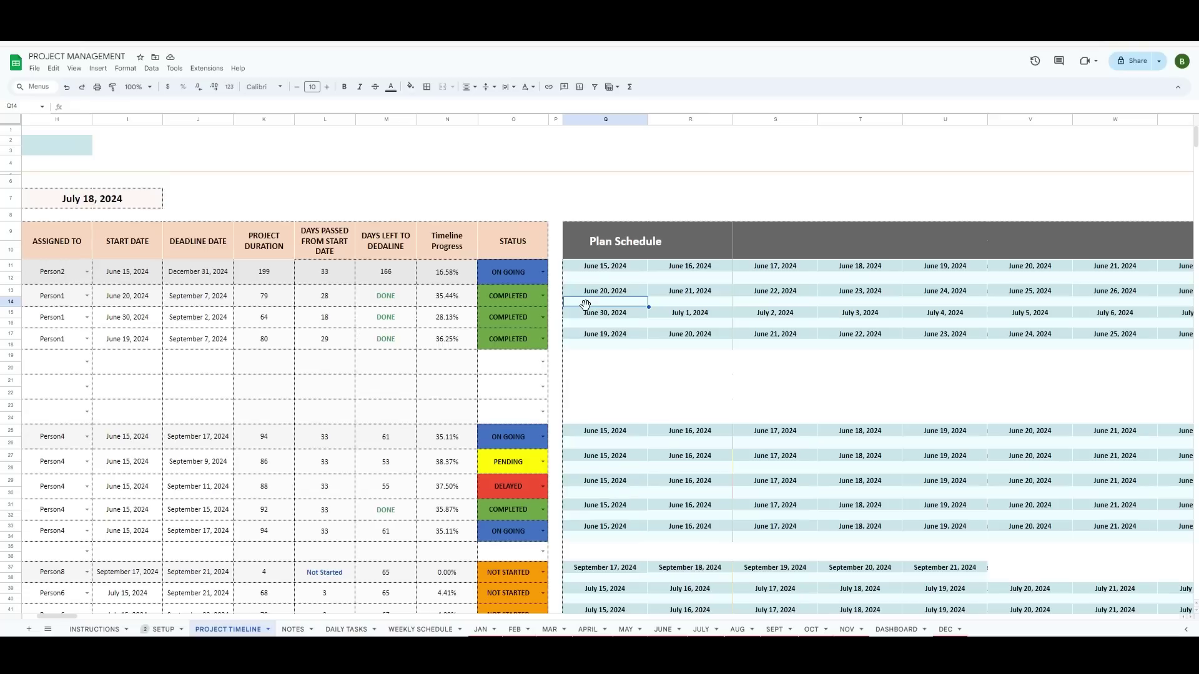
{"action": "type", "text": "tyhis happen"}
{"action": "key", "text": "Tab"}
{"action": "type", "text": "this was probl"}
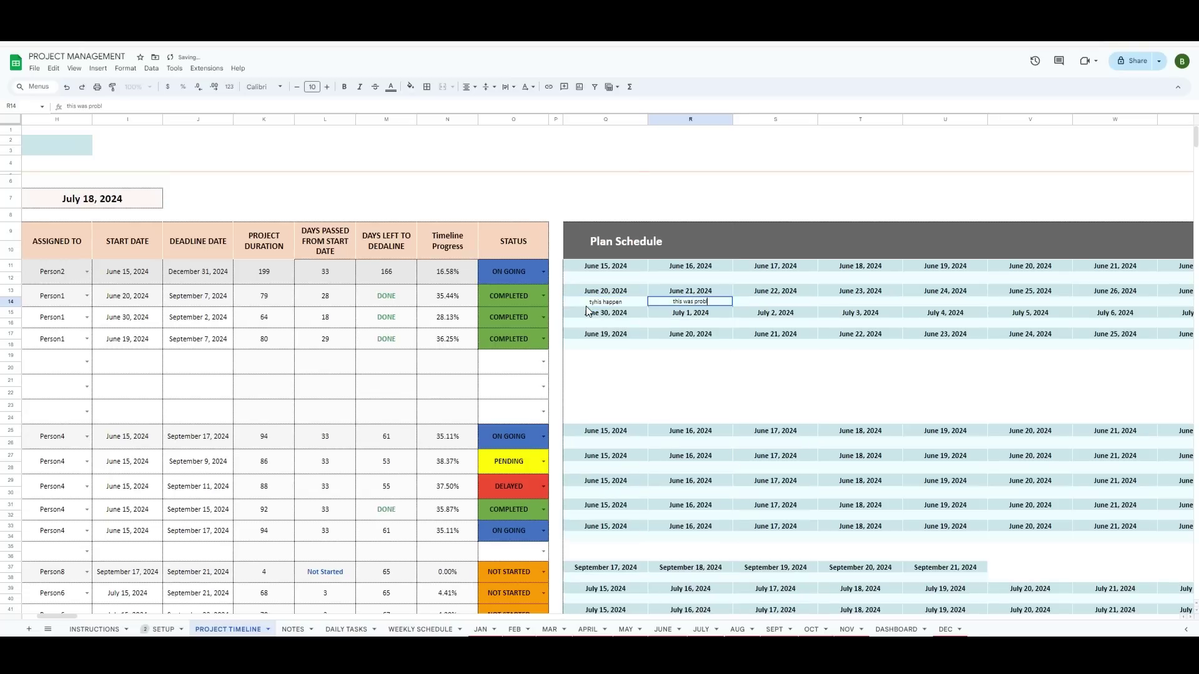
{"action": "type", "text": "em"}
{"action": "key", "text": "Tab"}
{"action": "type", "text": "c"}
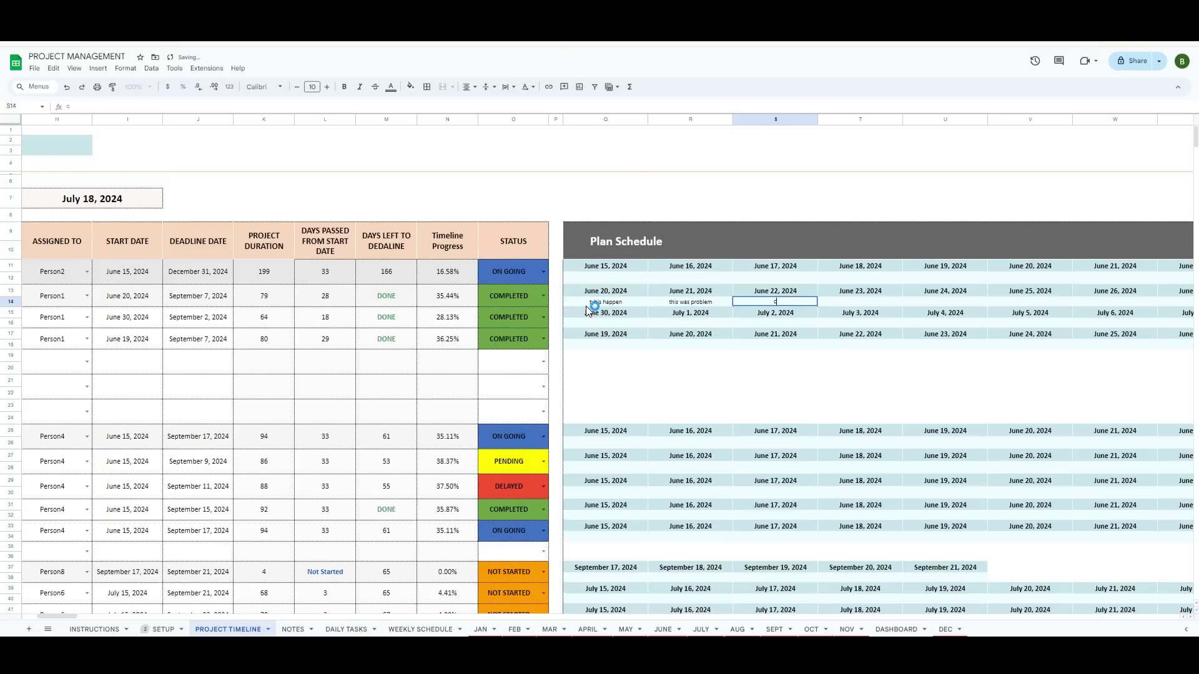
{"action": "type", "text": "omputer crashed"}
{"action": "key", "text": "Return"}
{"action": "left_click", "coordinate": [585, 303]}
{"action": "key", "text": "shift+Right"}
{"action": "key", "text": "shift+Right"}
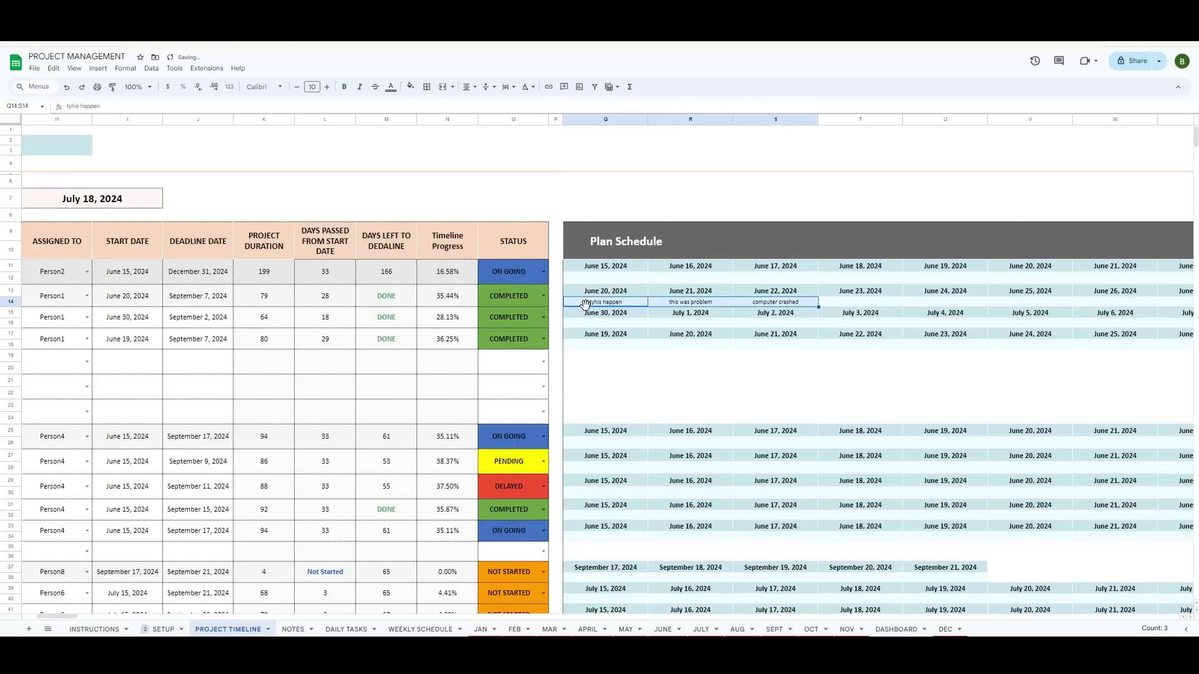
{"action": "scroll", "coordinate": [450, 343], "scroll_direction": "down", "scroll_amount": 5}
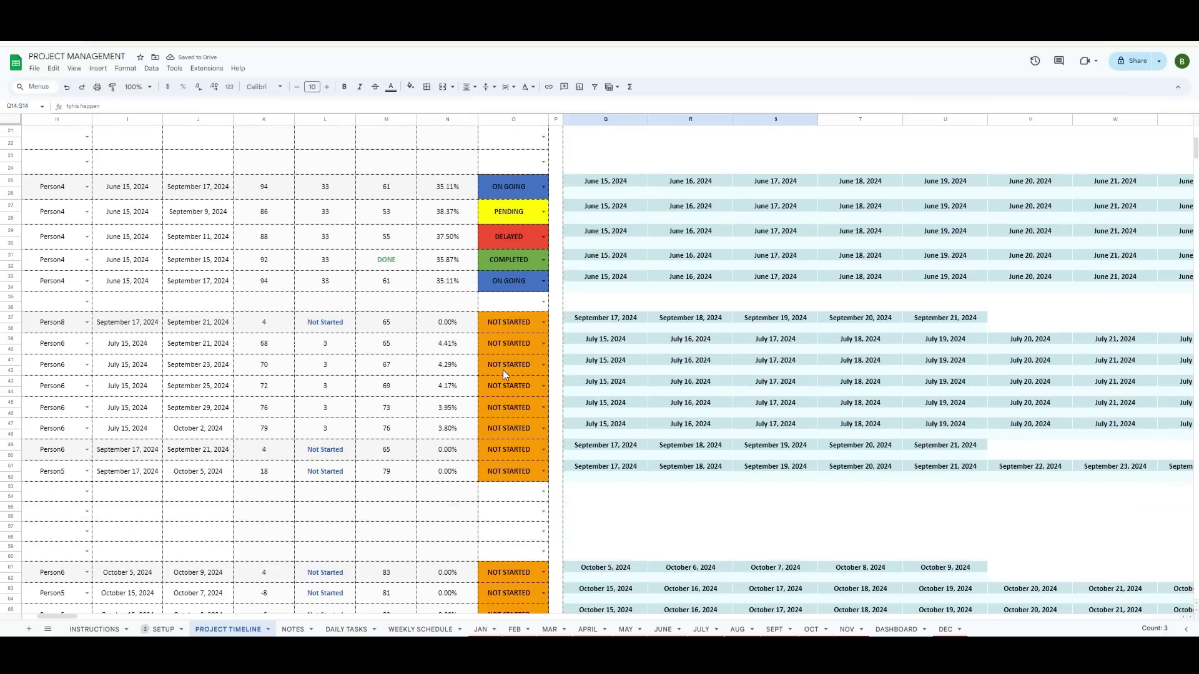
- Return to the first column and look over the Brainstorming, Initiation and Development tasks
{"action": "left_click", "coordinate": [601, 369]}
{"action": "key", "text": "Left"}
{"action": "key", "text": "Home"}
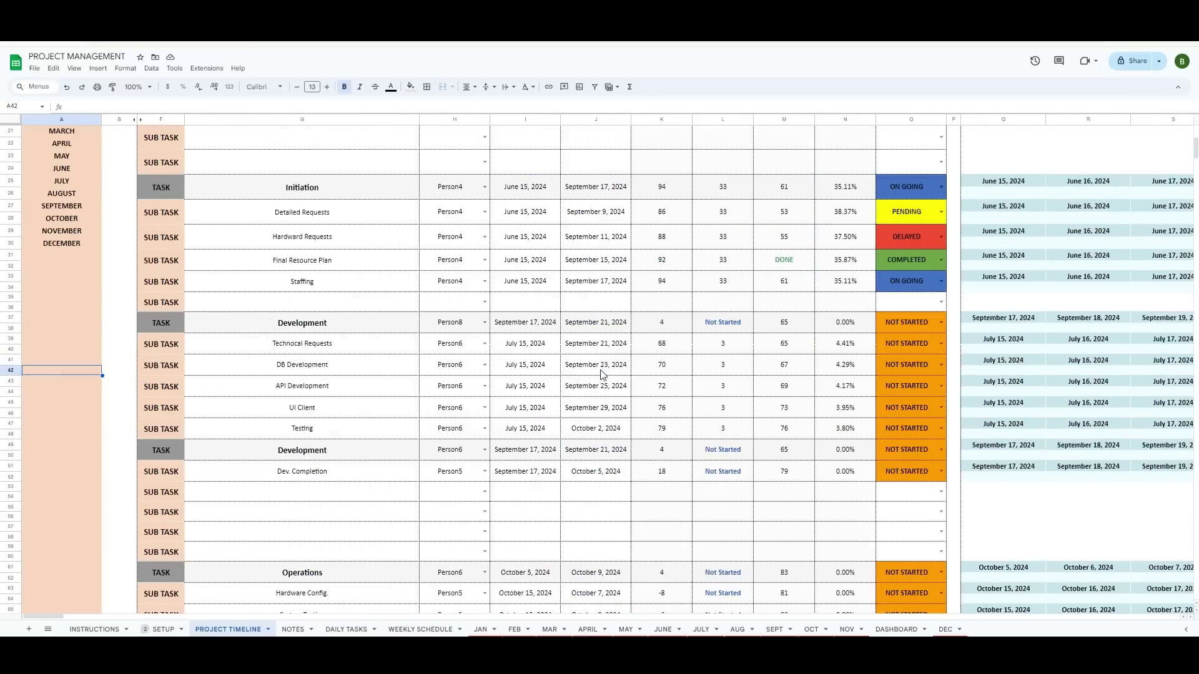
{"action": "scroll", "coordinate": [600, 370], "scroll_direction": "up", "scroll_amount": 6}
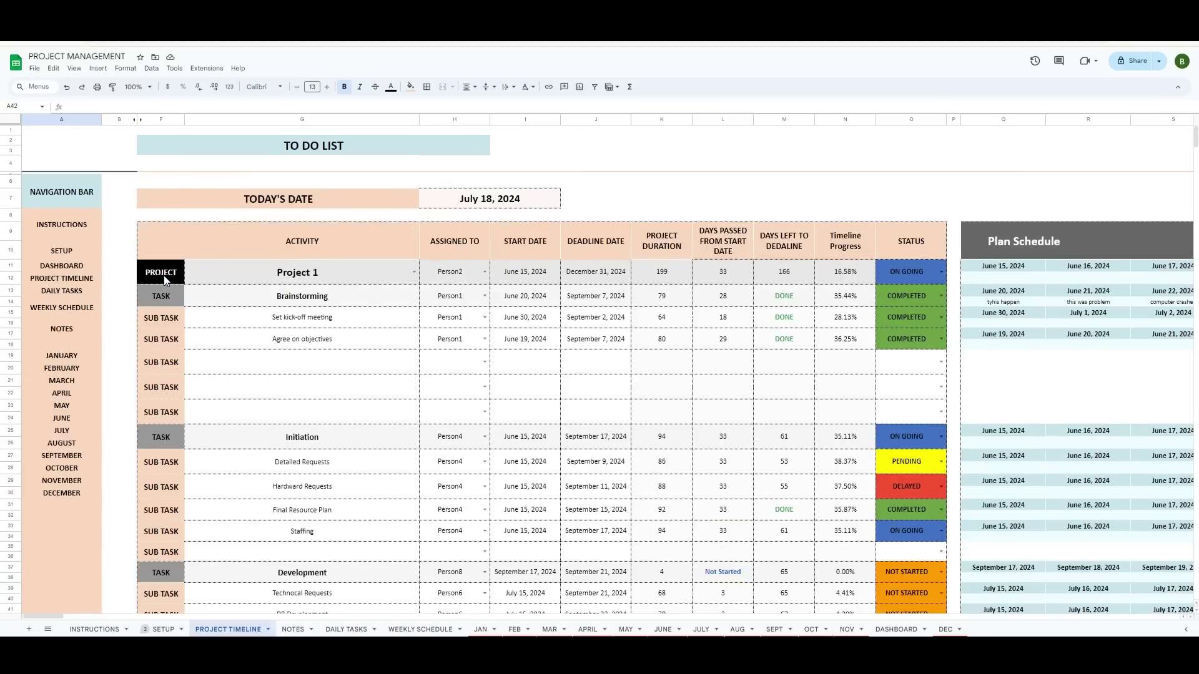
{"action": "left_click", "coordinate": [325, 297]}
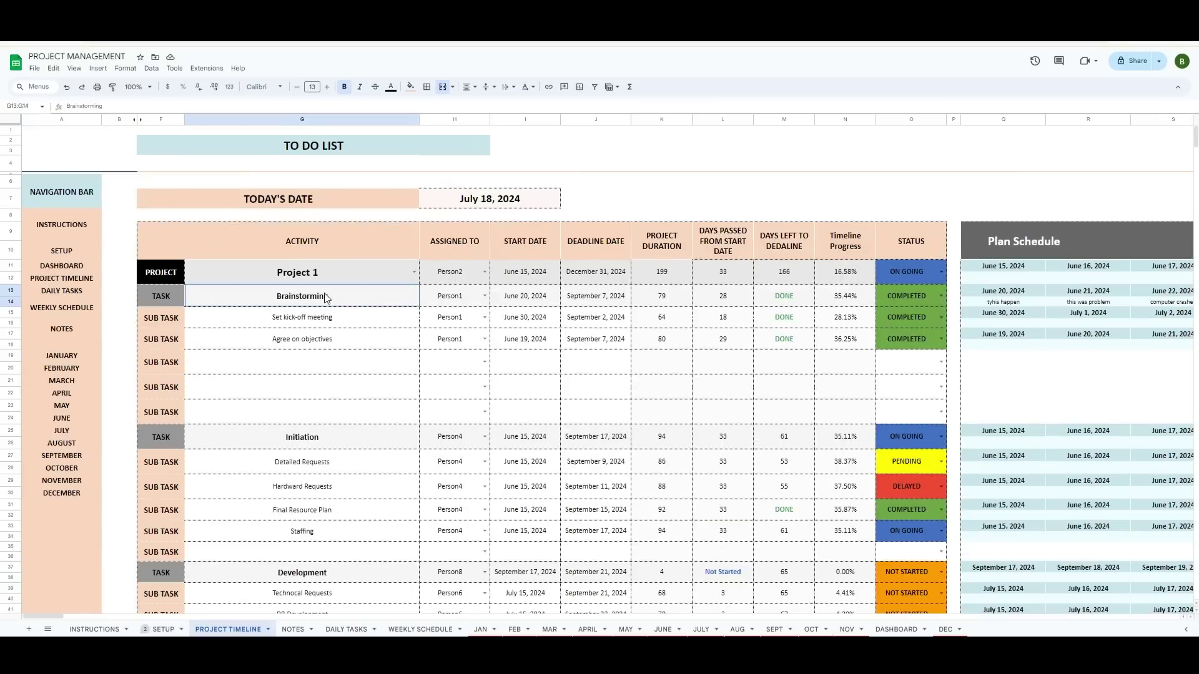
{"action": "left_click", "coordinate": [320, 437]}
{"action": "left_click", "coordinate": [336, 574]}
- Scroll past Project 4 and open the project dropdown of the blank PROJECT row
{"action": "scroll", "coordinate": [324, 437], "scroll_direction": "down", "scroll_amount": 7}
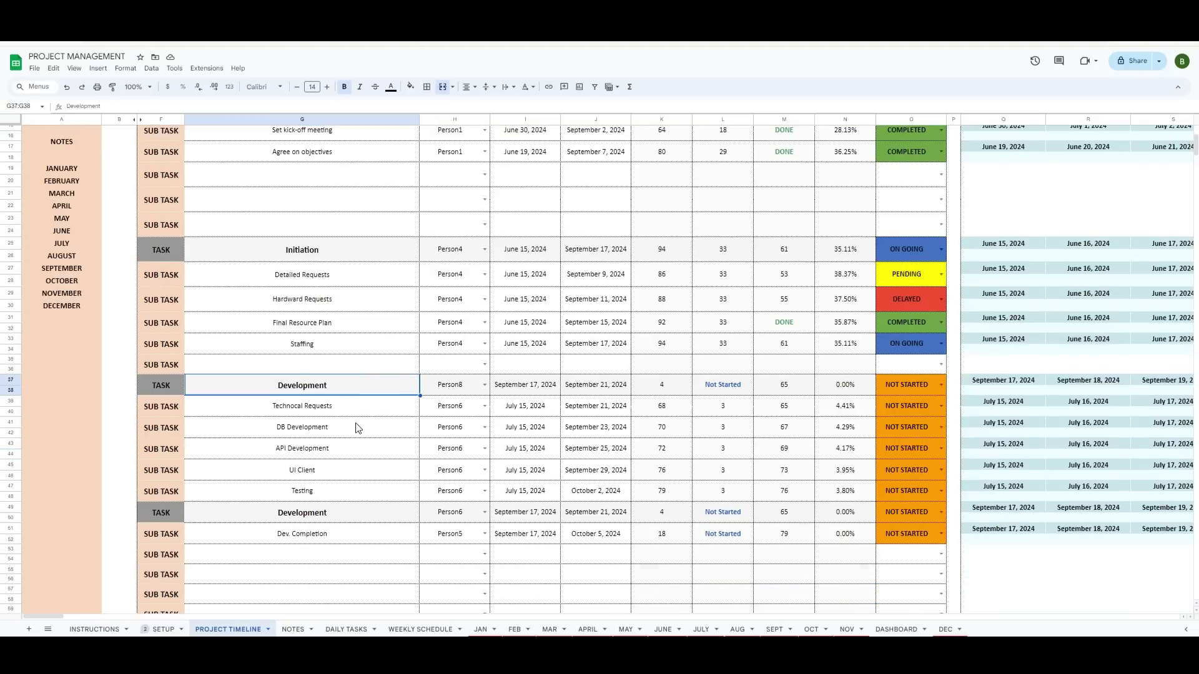
{"action": "scroll", "coordinate": [315, 400], "scroll_direction": "down", "scroll_amount": 1}
{"action": "left_click", "coordinate": [365, 449]}
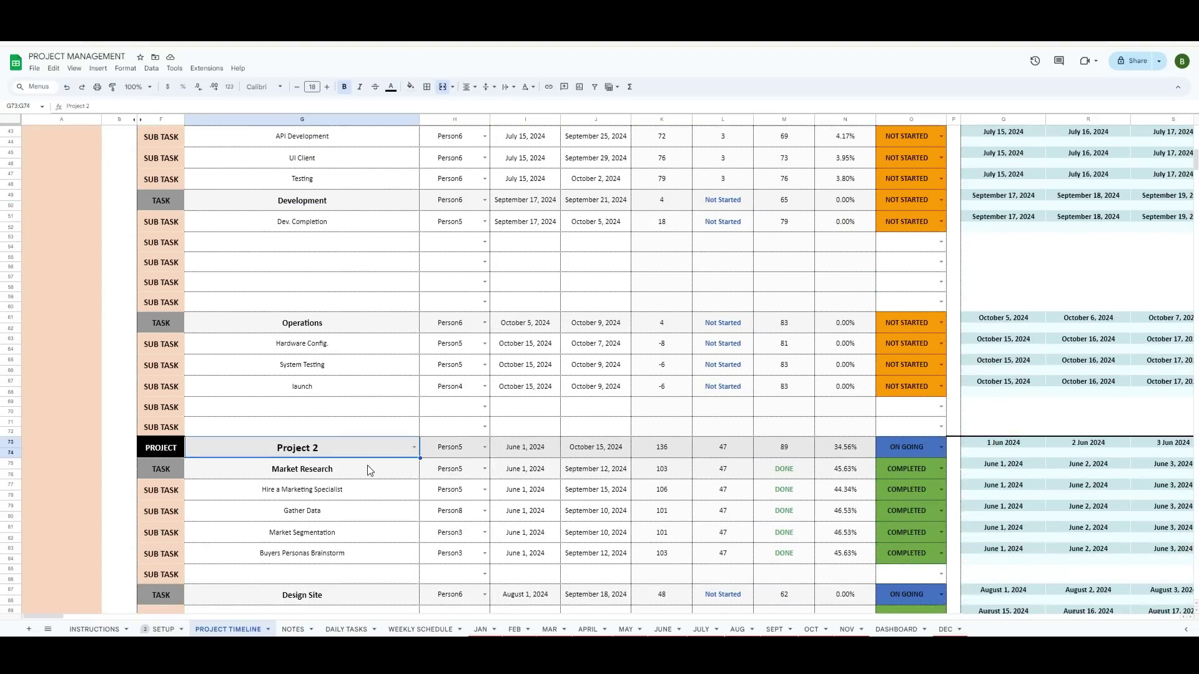
{"action": "scroll", "coordinate": [369, 466], "scroll_direction": "down", "scroll_amount": 9}
{"action": "scroll", "coordinate": [370, 463], "scroll_direction": "down", "scroll_amount": 15}
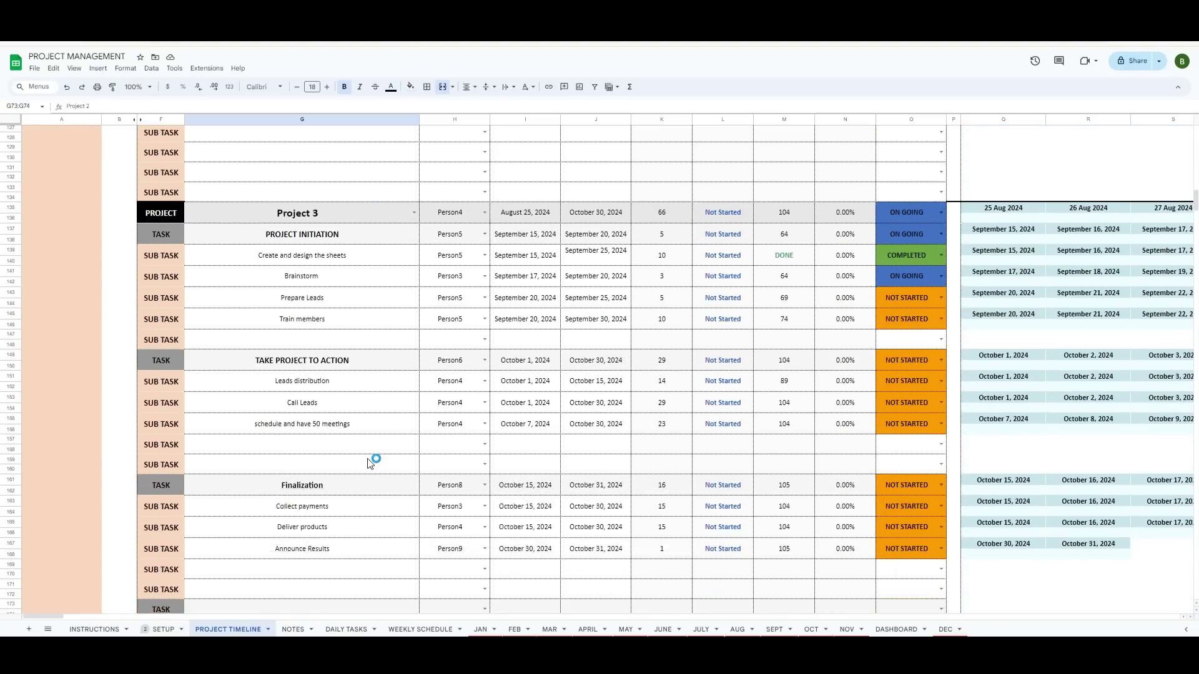
{"action": "scroll", "coordinate": [530, 415], "scroll_direction": "up", "scroll_amount": 20}
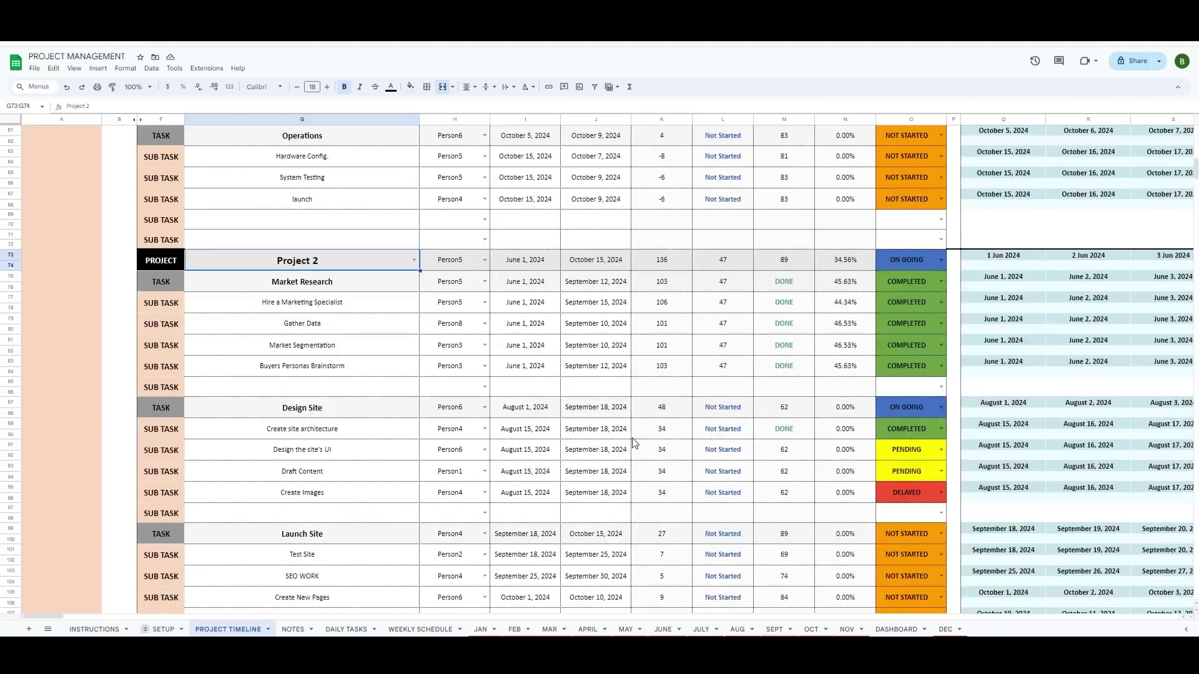
{"action": "scroll", "coordinate": [629, 455], "scroll_direction": "down", "scroll_amount": 20}
{"action": "scroll", "coordinate": [628, 454], "scroll_direction": "down", "scroll_amount": 10}
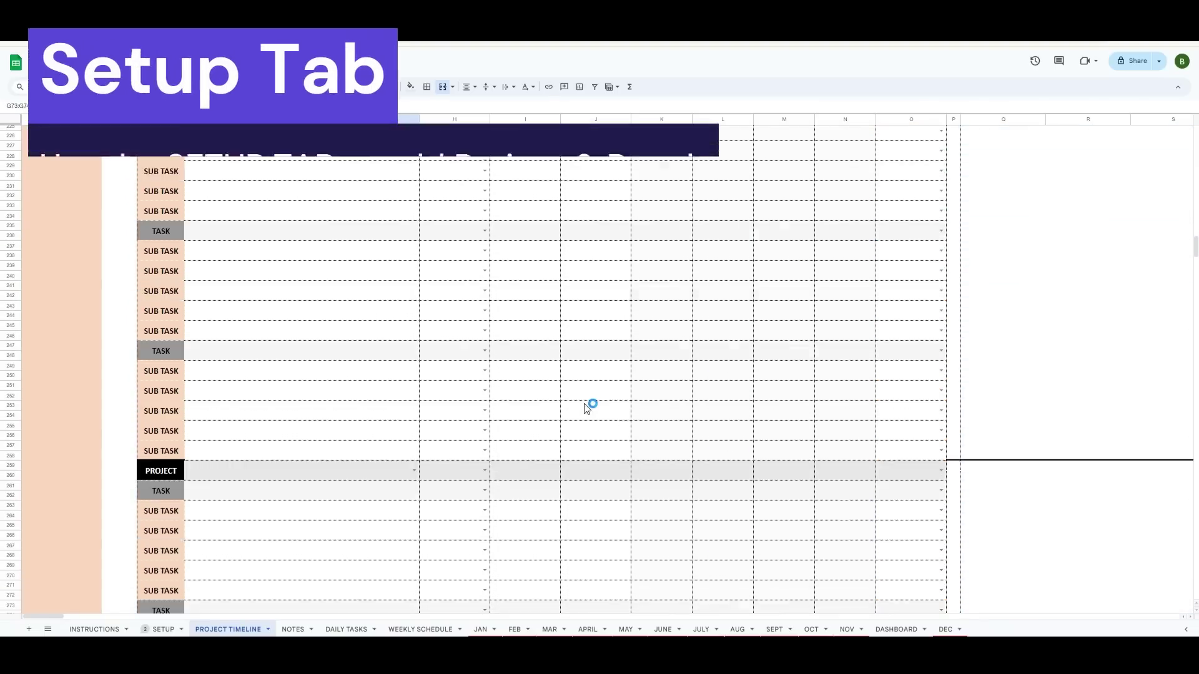
{"action": "left_click", "coordinate": [413, 347]}
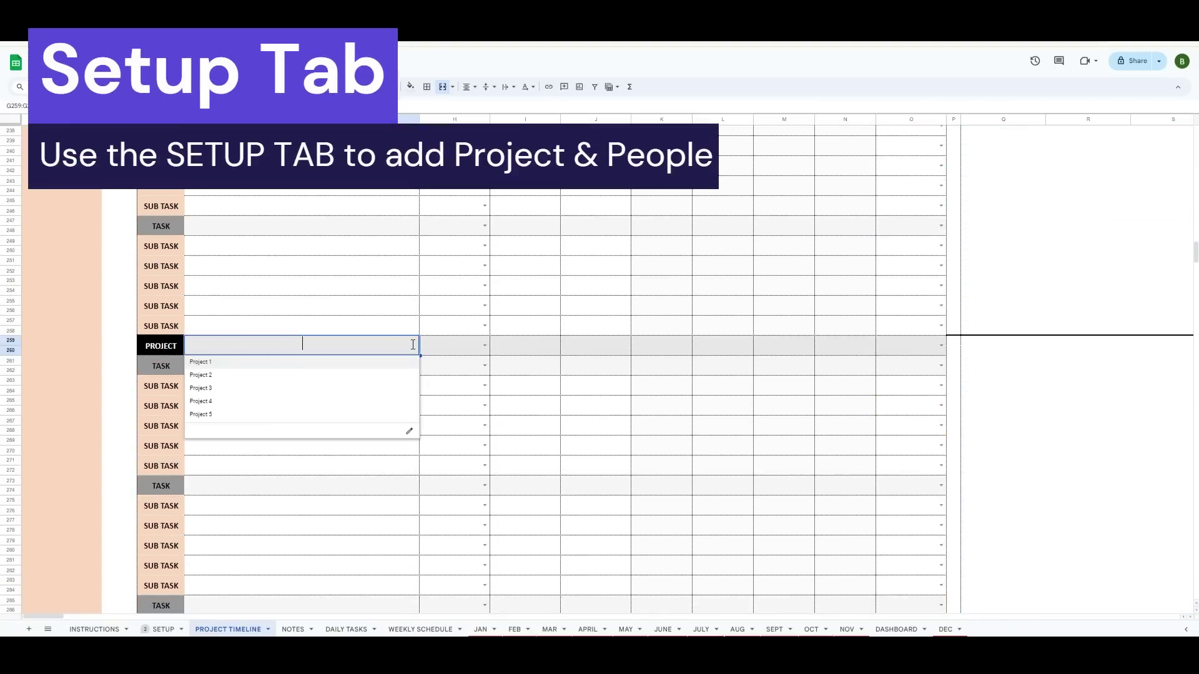
- Make the new row Project 5, assigned to Person1, starting July 18, 2024
{"action": "left_click", "coordinate": [290, 412]}
{"action": "left_click", "coordinate": [486, 347]}
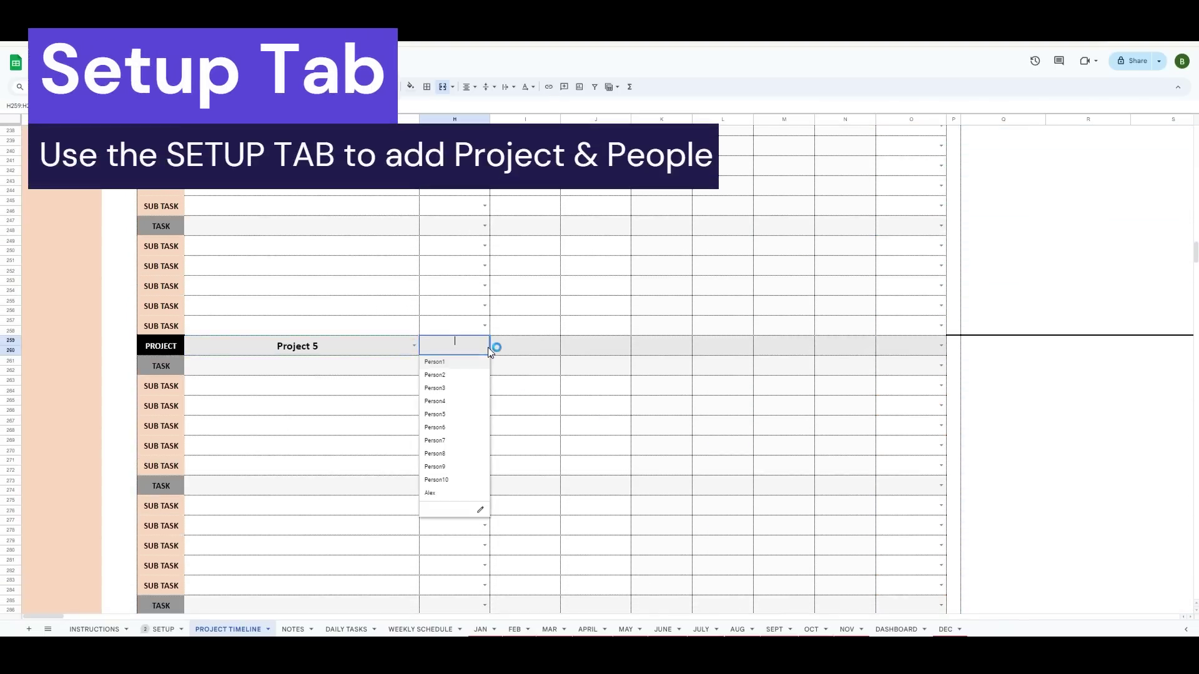
{"action": "left_click", "coordinate": [457, 362]}
{"action": "left_click", "coordinate": [518, 350]}
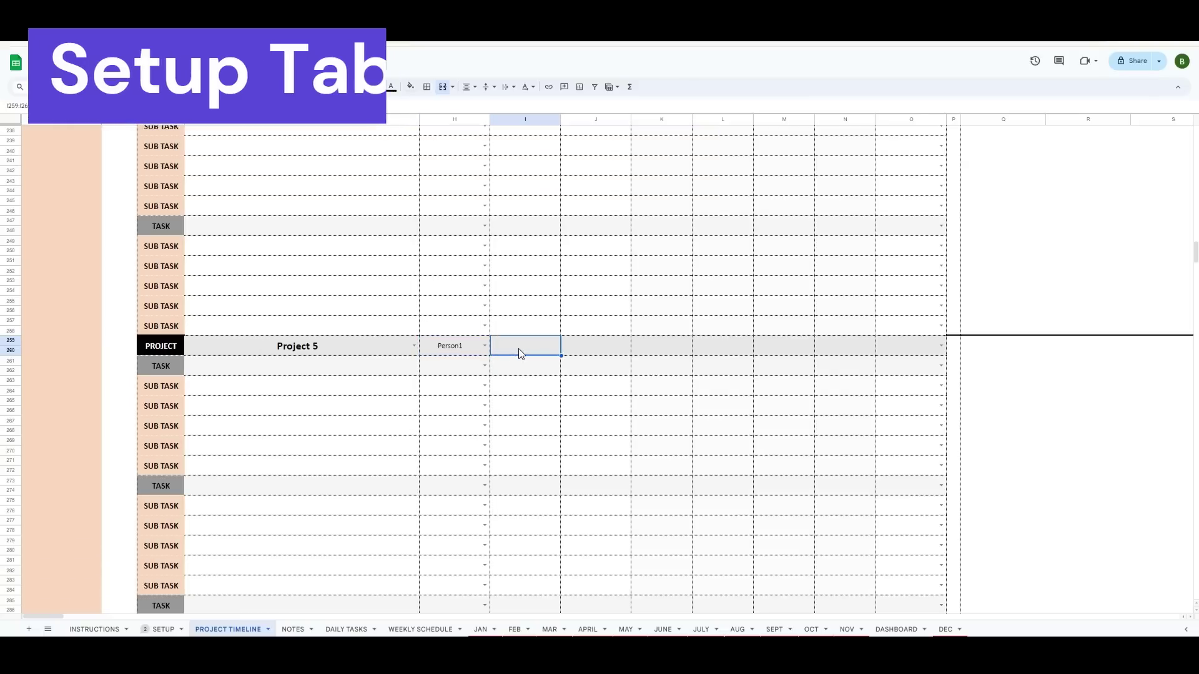
{"action": "type", "text": "7/18/2024"}
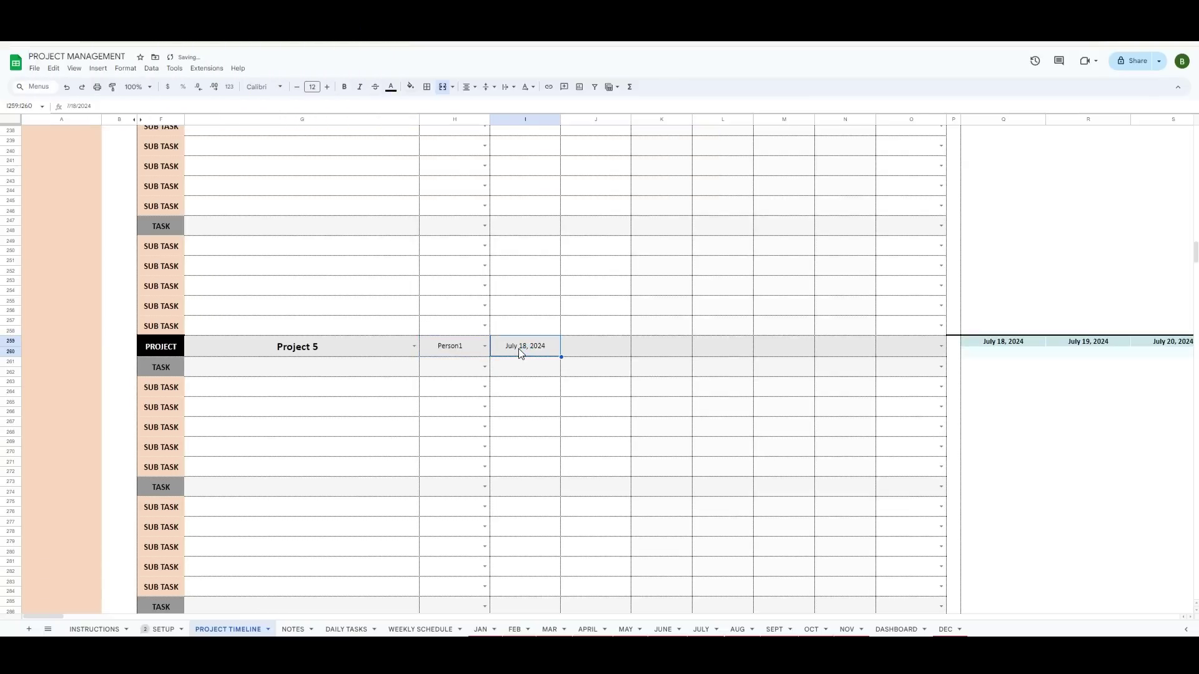
{"action": "key", "text": "Tab"}
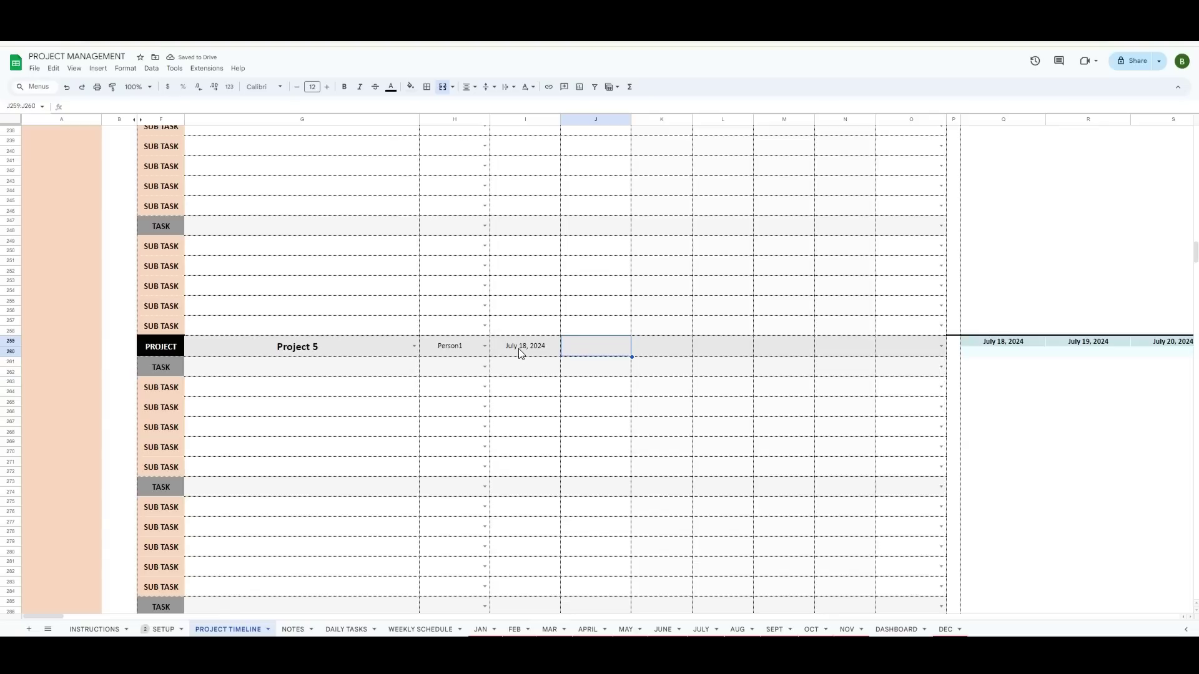
- Enter the deadline 12/31/2024, correcting the mistyped year 0204
{"action": "scroll", "coordinate": [730, 350], "scroll_direction": "up", "scroll_amount": 20}
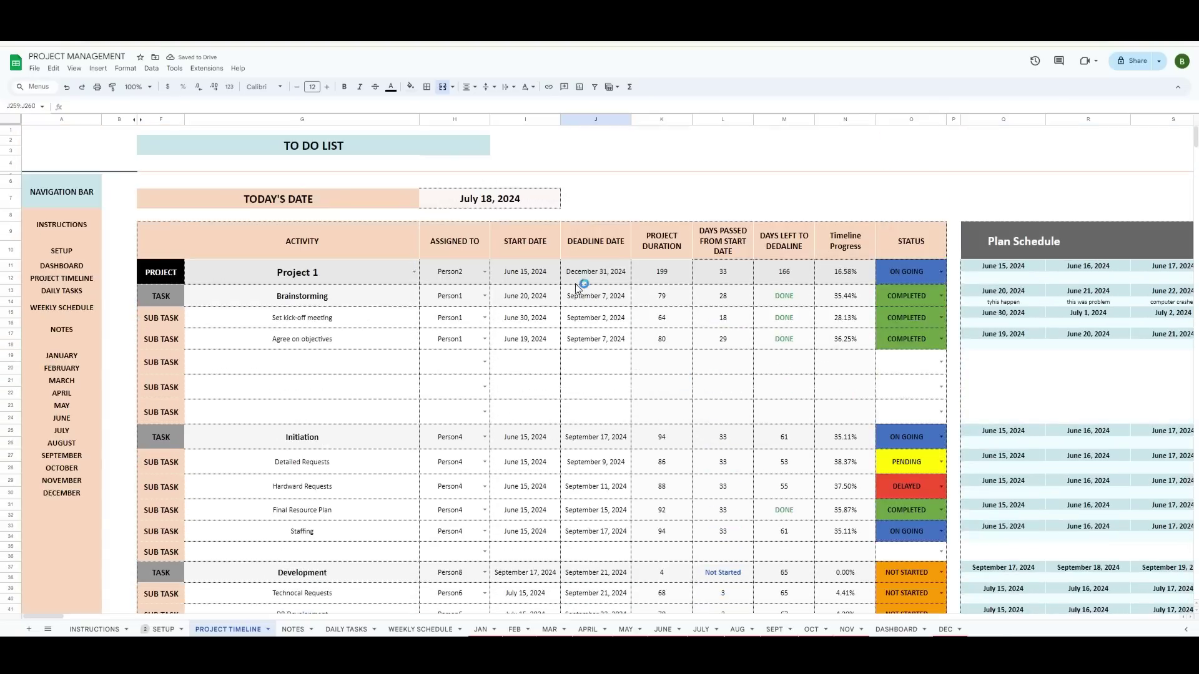
{"action": "scroll", "coordinate": [571, 450], "scroll_direction": "down", "scroll_amount": 20}
{"action": "scroll", "coordinate": [573, 451], "scroll_direction": "down", "scroll_amount": 4}
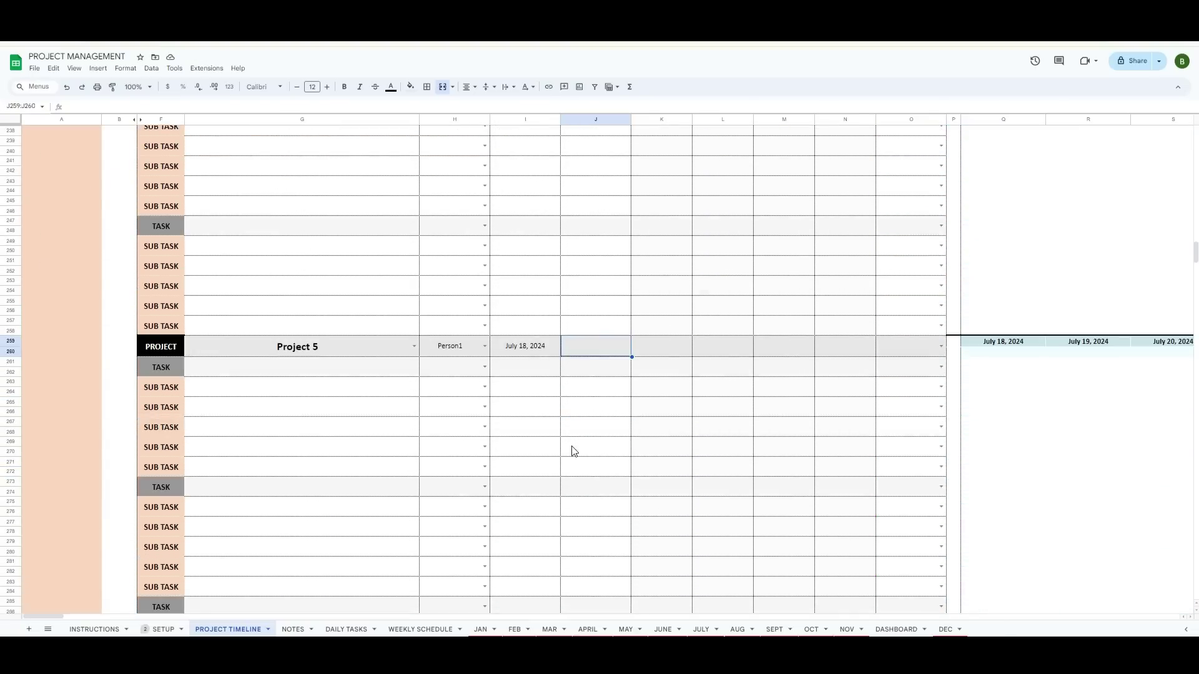
{"action": "type", "text": "12/31/0204"}
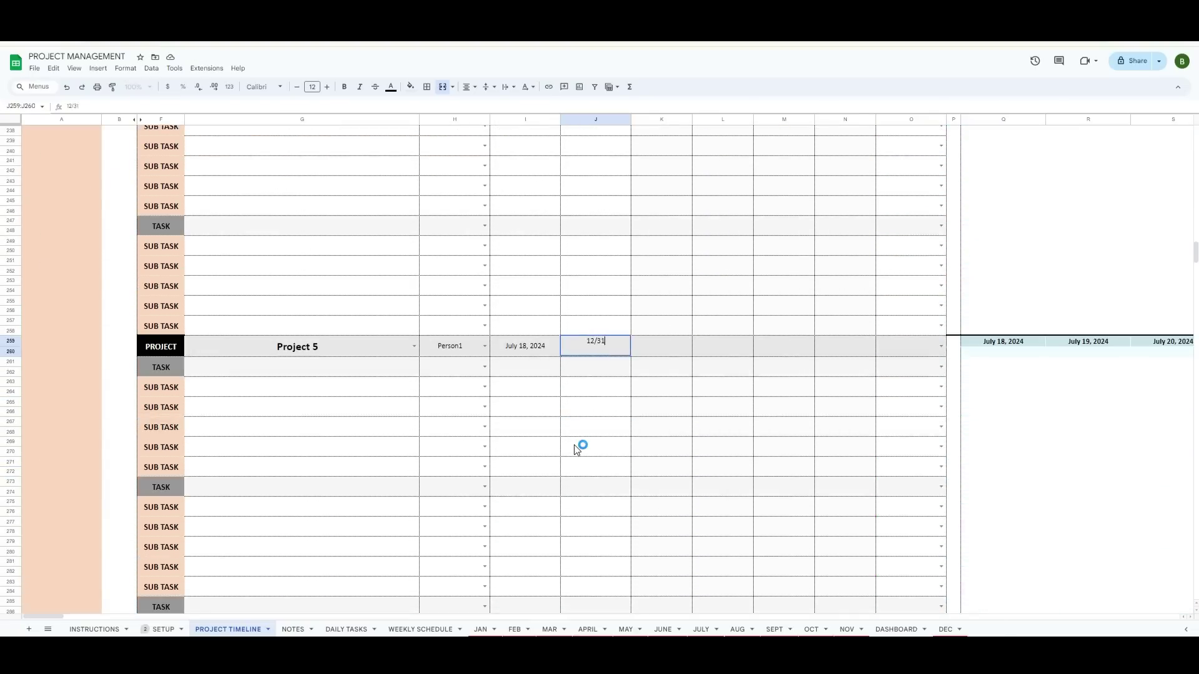
{"action": "key", "text": "Return"}
{"action": "key", "text": "Up"}
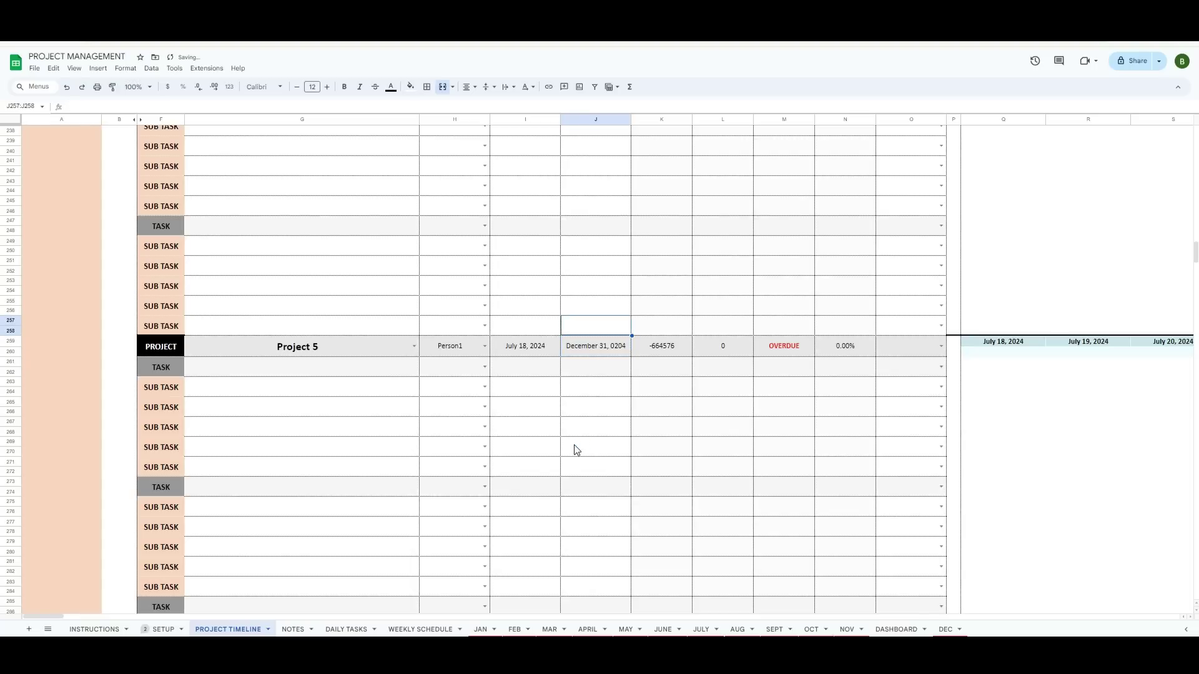
{"action": "key", "text": "Down"}
{"action": "type", "text": "12/31/2024"}
{"action": "key", "text": "Return"}
- Set Project 5's status to NOT STARTED
{"action": "key", "text": "Up"}
{"action": "key", "text": "Down"}
{"action": "key", "text": "Right"}
{"action": "key", "text": "Right"}
{"action": "key", "text": "Right"}
{"action": "key", "text": "Right"}
{"action": "key", "text": "Right"}
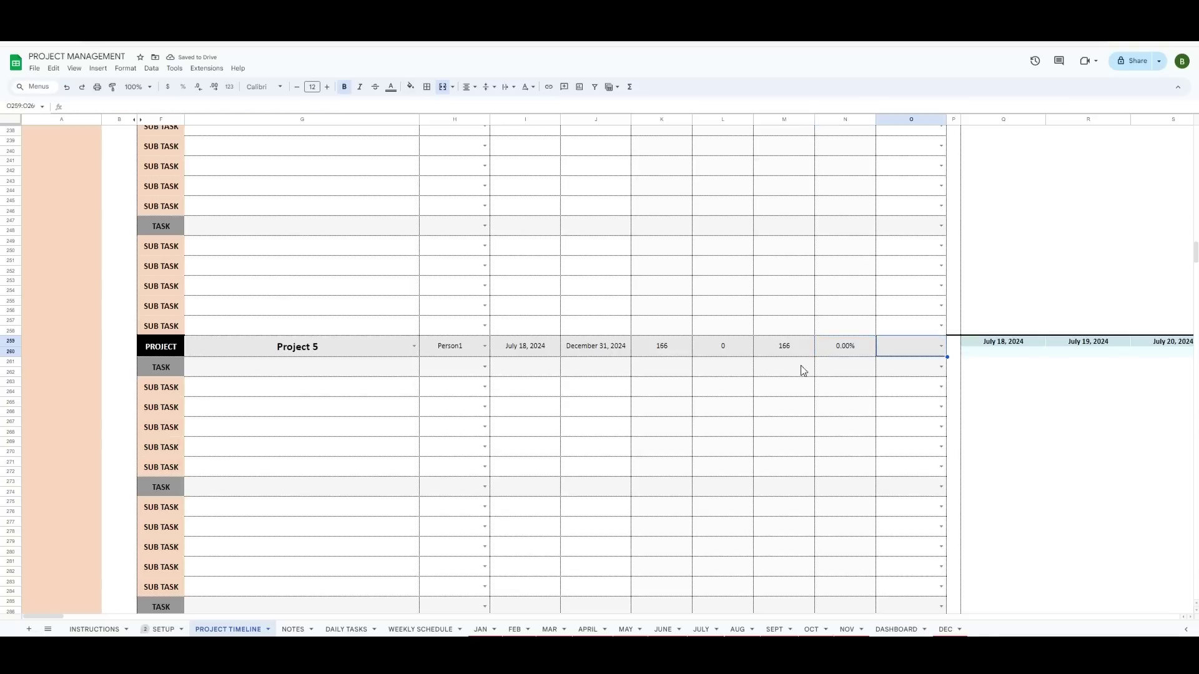
{"action": "left_click", "coordinate": [941, 344]}
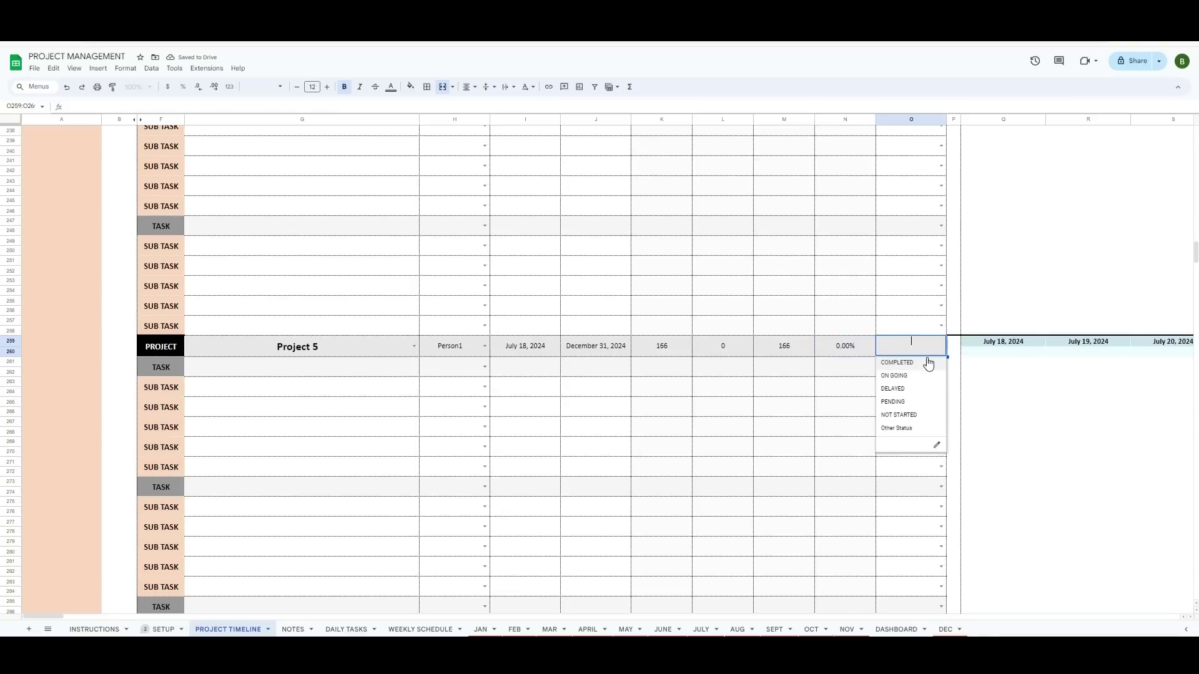
{"action": "left_click", "coordinate": [899, 414]}
{"action": "left_click", "coordinate": [463, 412]}
- Name Project 5's tasks Design and Implement, and assign Person1 to Design
{"action": "left_click", "coordinate": [316, 378]}
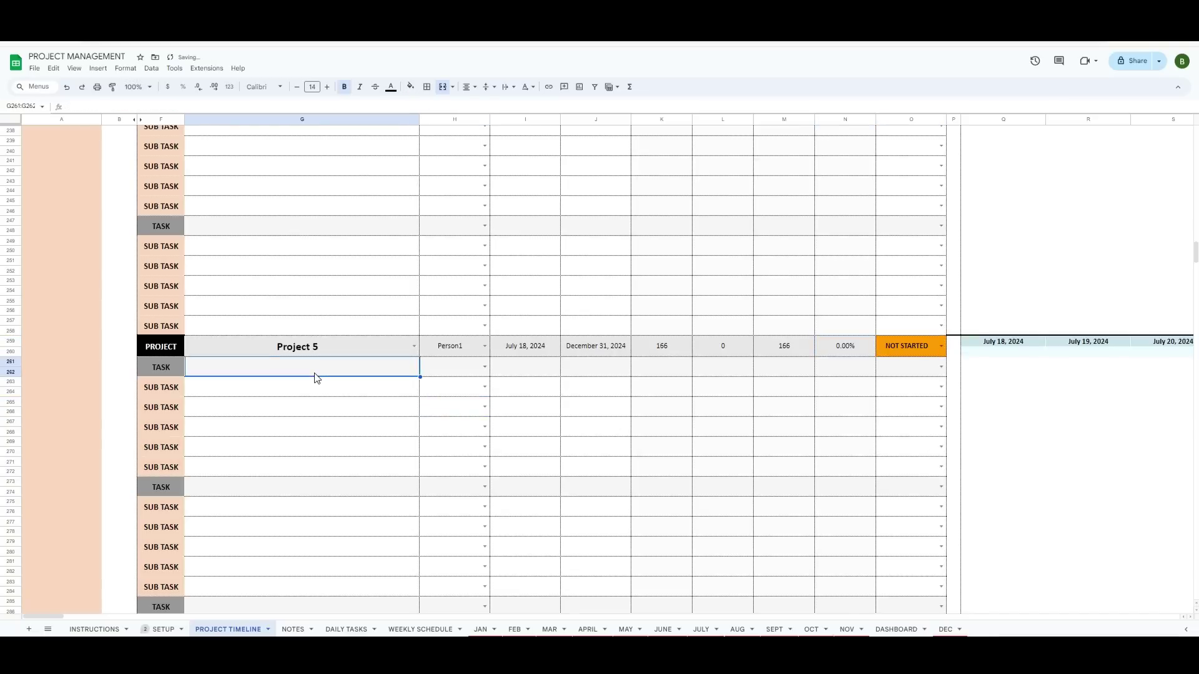
{"action": "type", "text": "Design"}
{"action": "left_click", "coordinate": [276, 493]}
{"action": "type", "text": "Implment"}
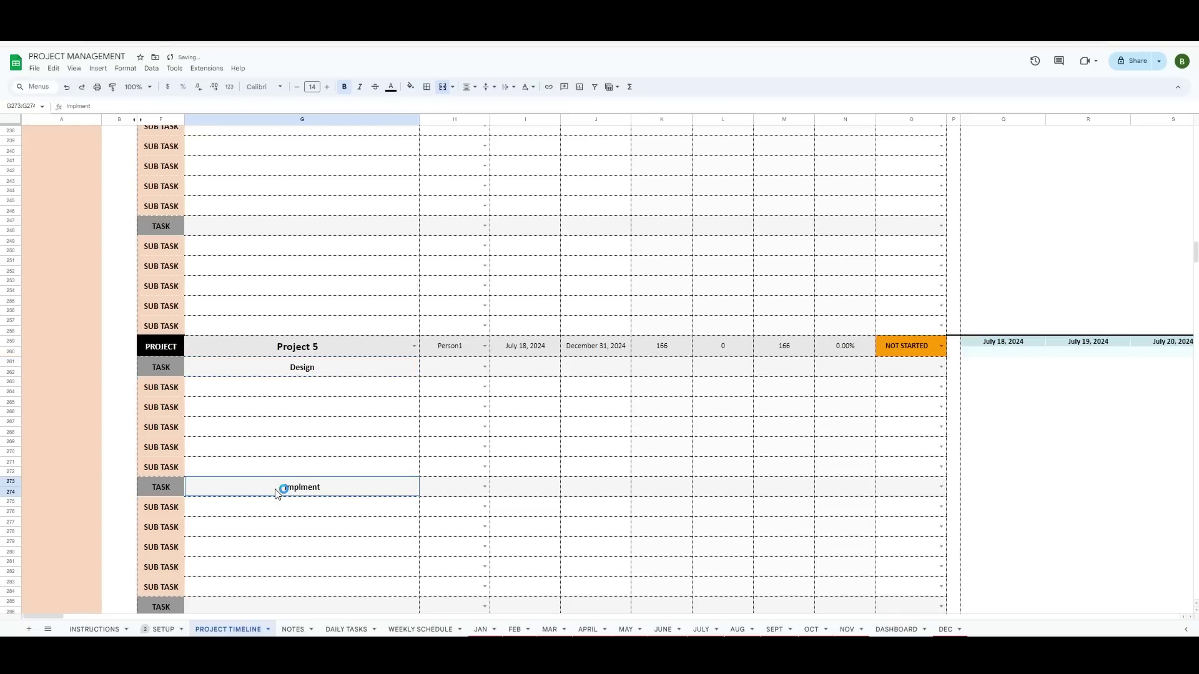
{"action": "type", "text": "Implement"}
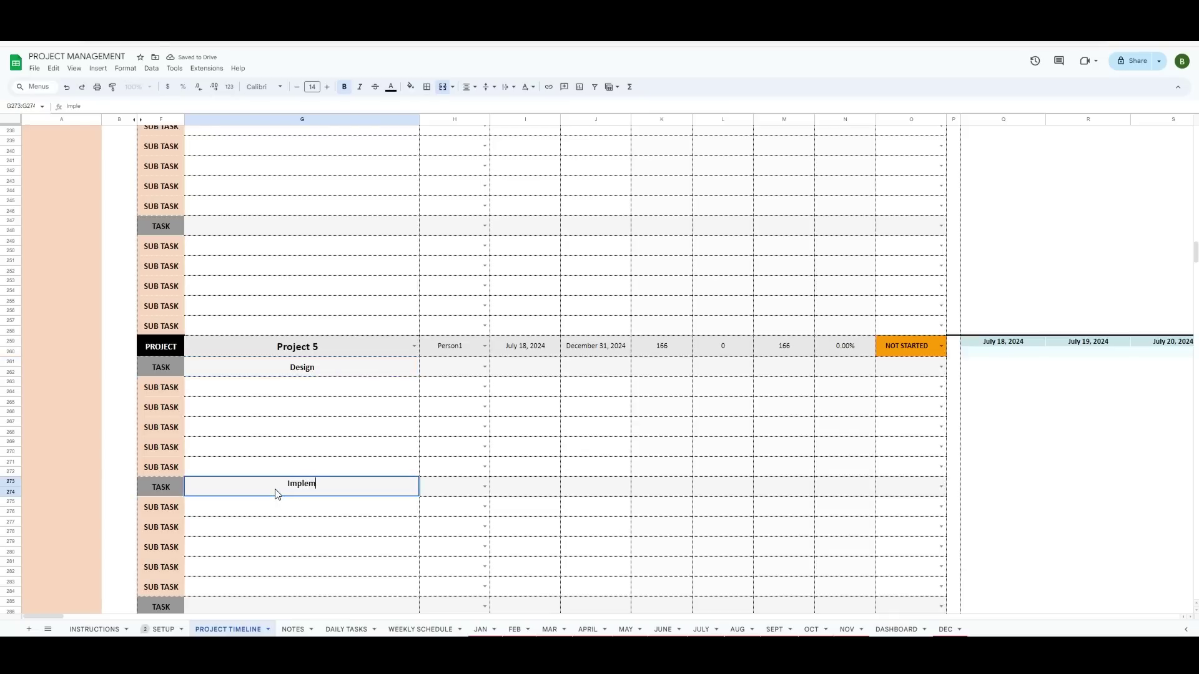
{"action": "left_click", "coordinate": [364, 453]}
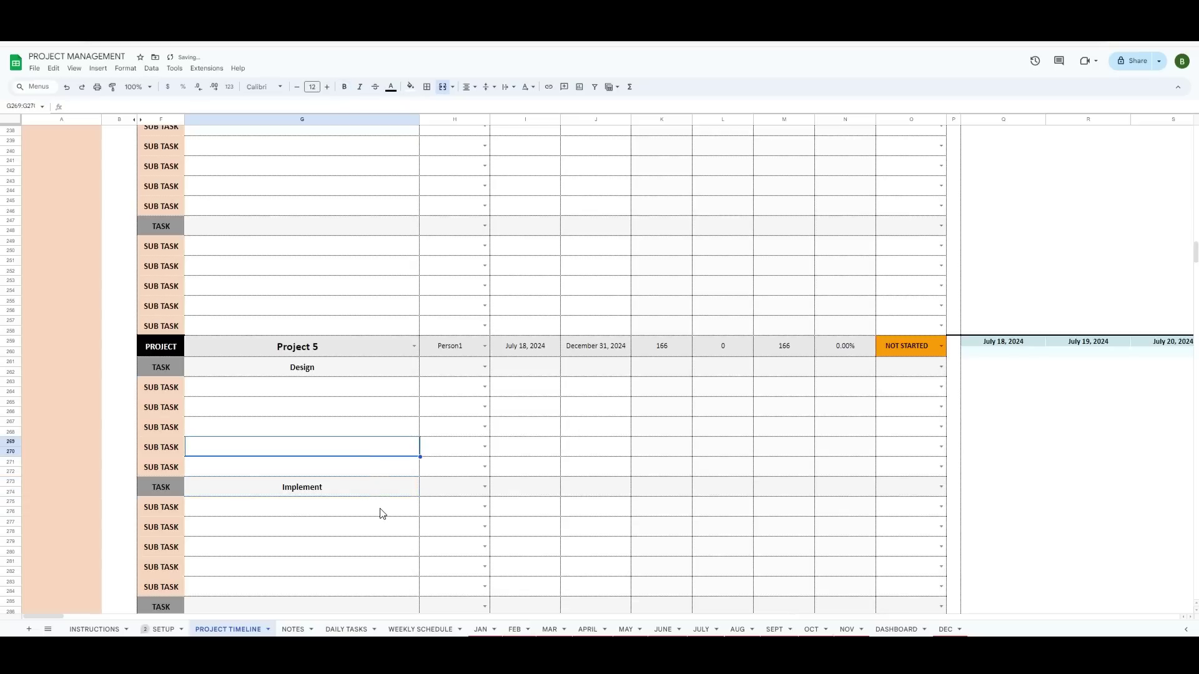
{"action": "left_click", "coordinate": [484, 367]}
{"action": "left_click", "coordinate": [454, 388]}
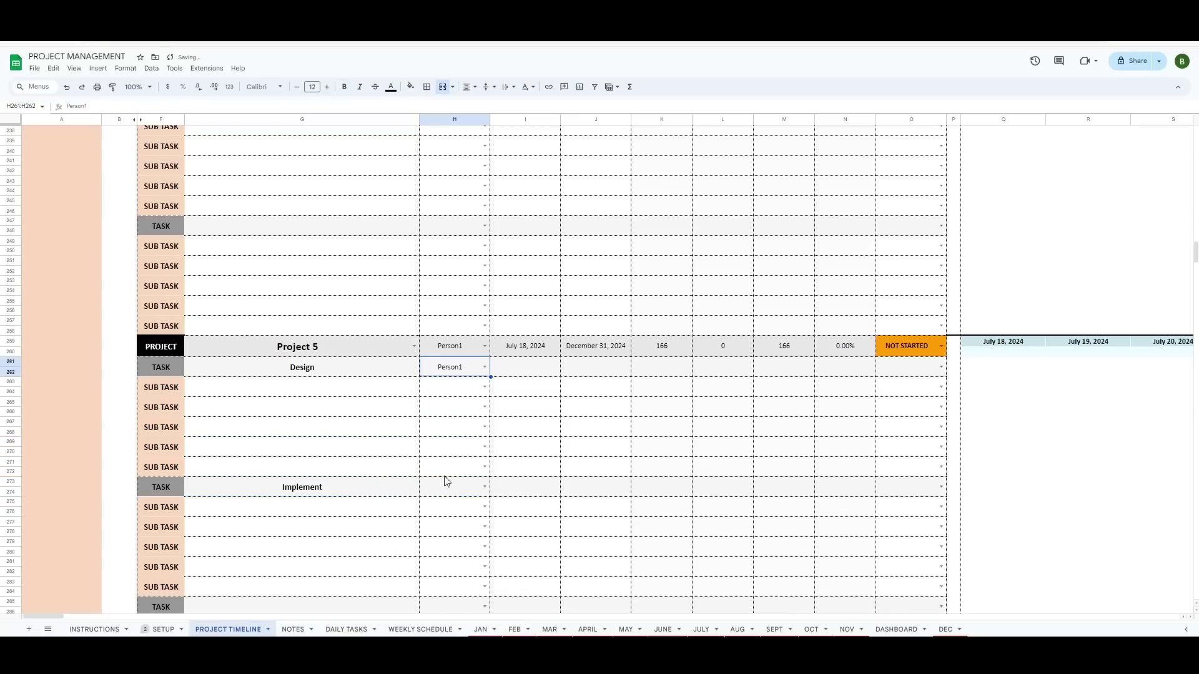
- Add Brainstorm and Design as the subtasks under Design
{"action": "left_click", "coordinate": [330, 386]}
{"action": "type", "text": "D"}
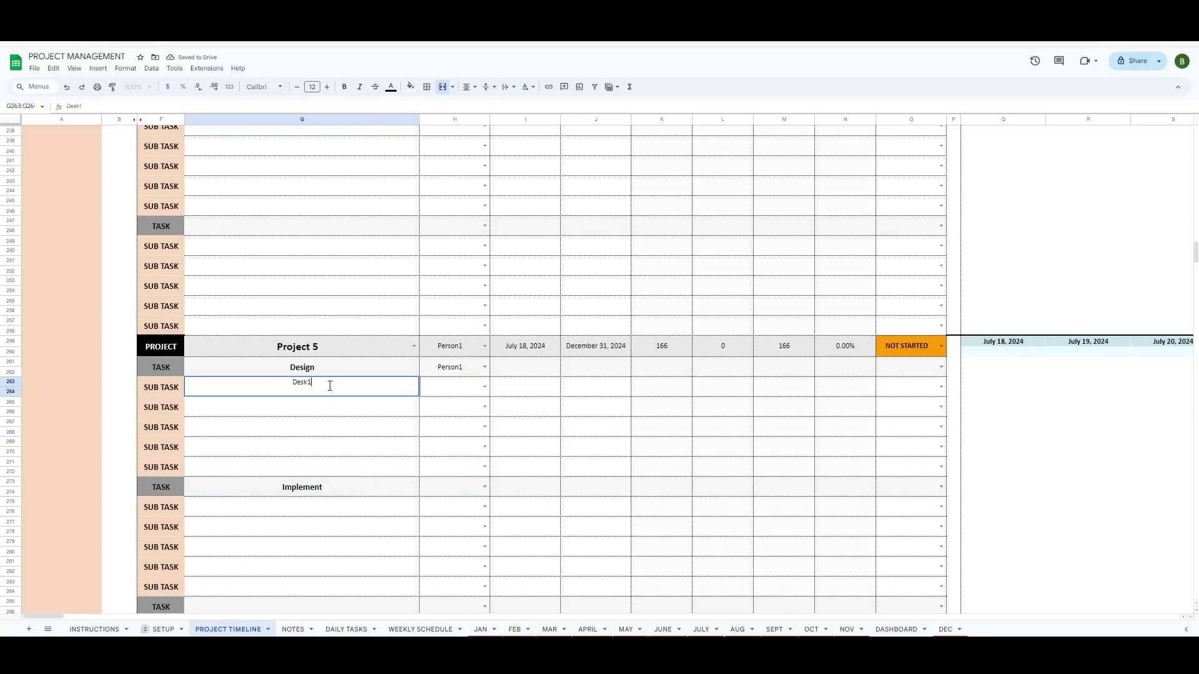
{"action": "type", "text": "es"}
{"action": "key", "text": "BackSpace"}
{"action": "key", "text": "BackSpace"}
{"action": "key", "text": "BackSpace"}
{"action": "type", "text": "Brainstorm"}
{"action": "key", "text": "Return"}
{"action": "type", "text": "Design"}
{"action": "key", "text": "Return"}
- Add Implement and Test as the subtasks under Implement, fixing the misspelling
{"action": "left_click", "coordinate": [306, 509]}
{"action": "type", "text": "Implment"}
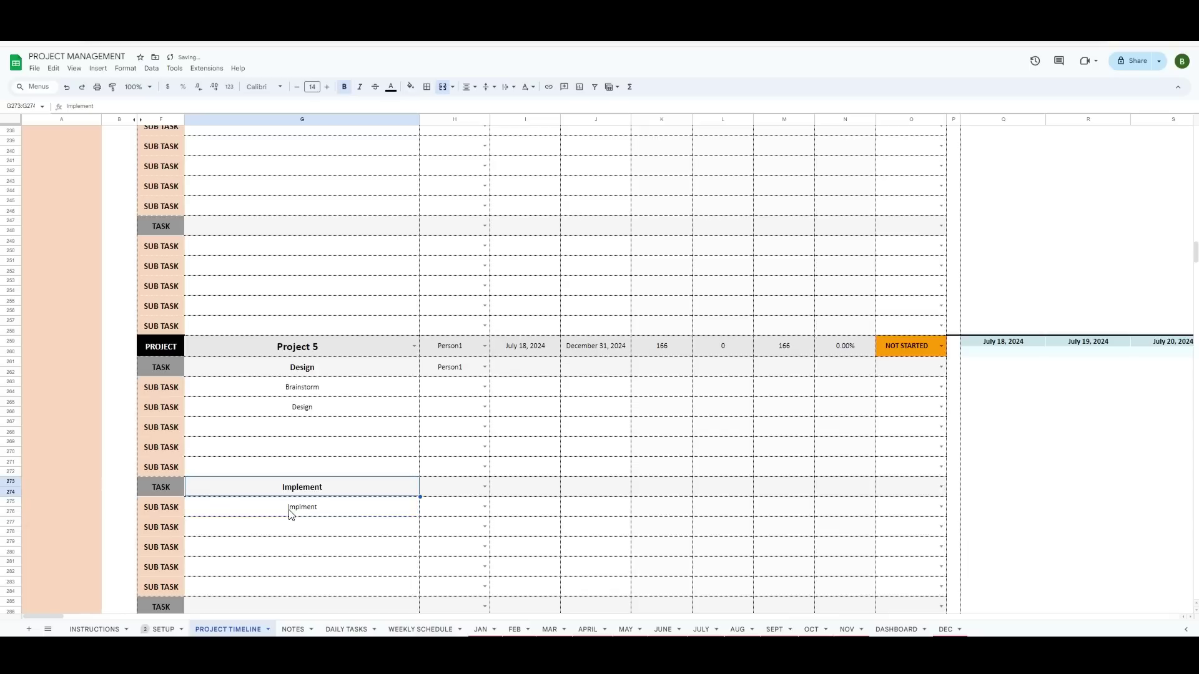
{"action": "left_click", "coordinate": [289, 514]}
{"action": "type", "text": "Impleme"}
{"action": "key", "text": "ctrl+a"}
{"action": "type", "text": "Test"}
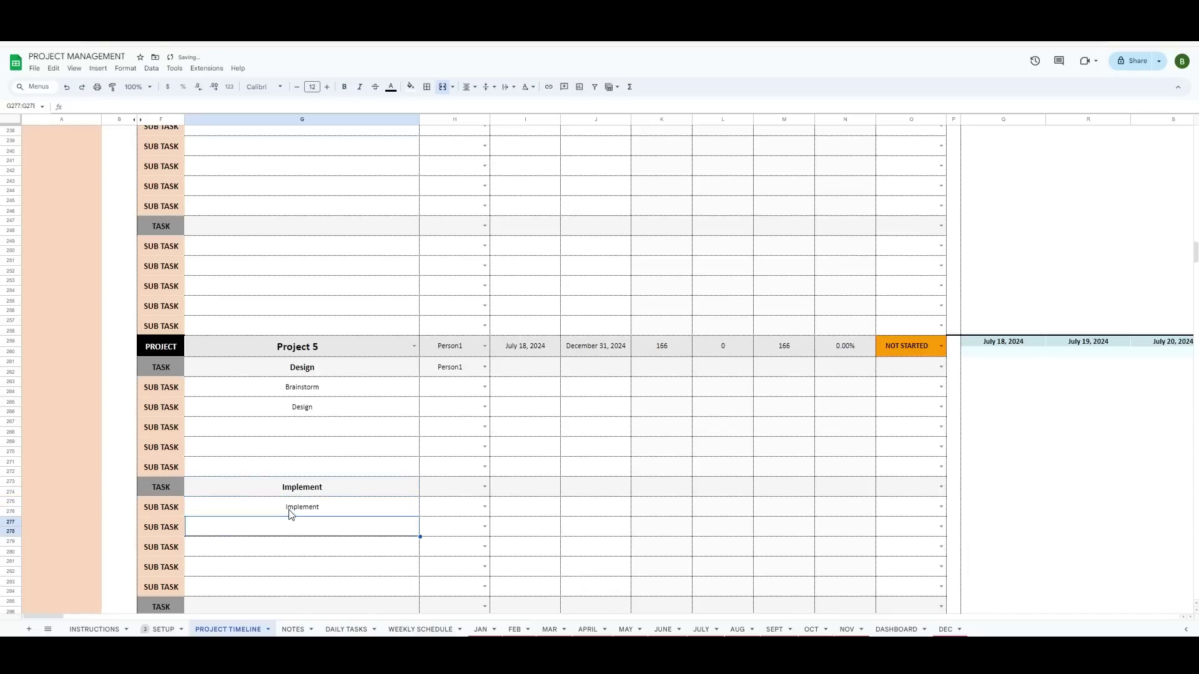
{"action": "key", "text": "Tab"}
{"action": "key", "text": "Up"}
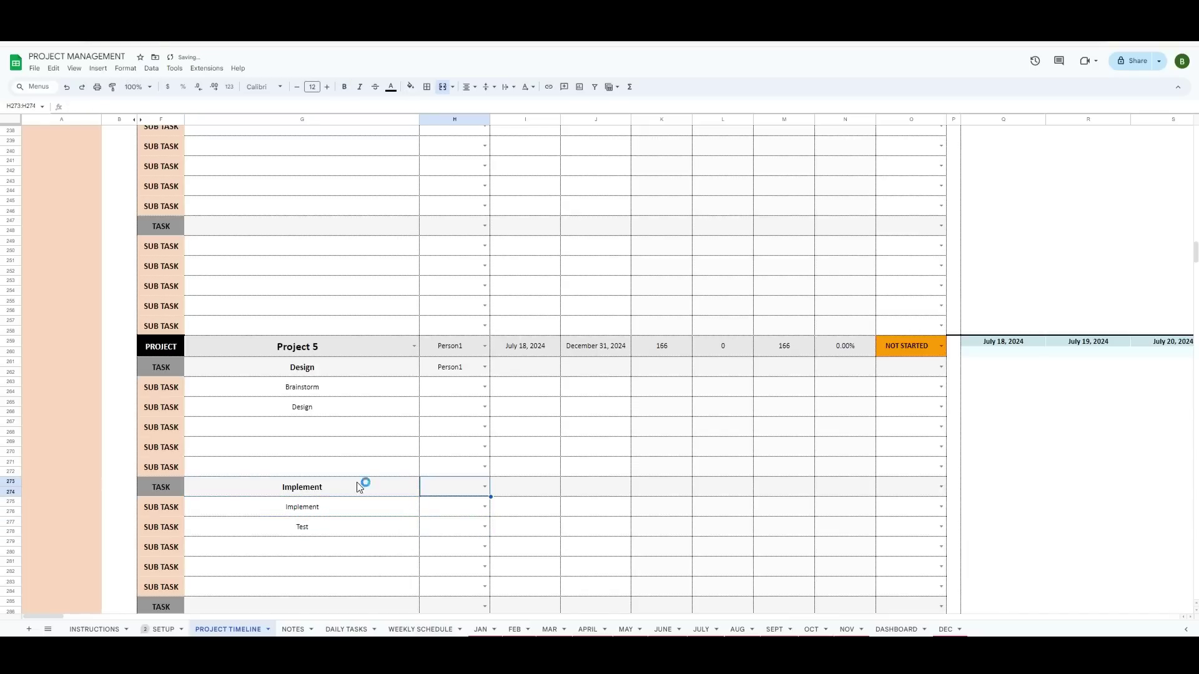
- Assign Person2 to the Brainstorm and Design subtasks
{"action": "left_click", "coordinate": [485, 490]}
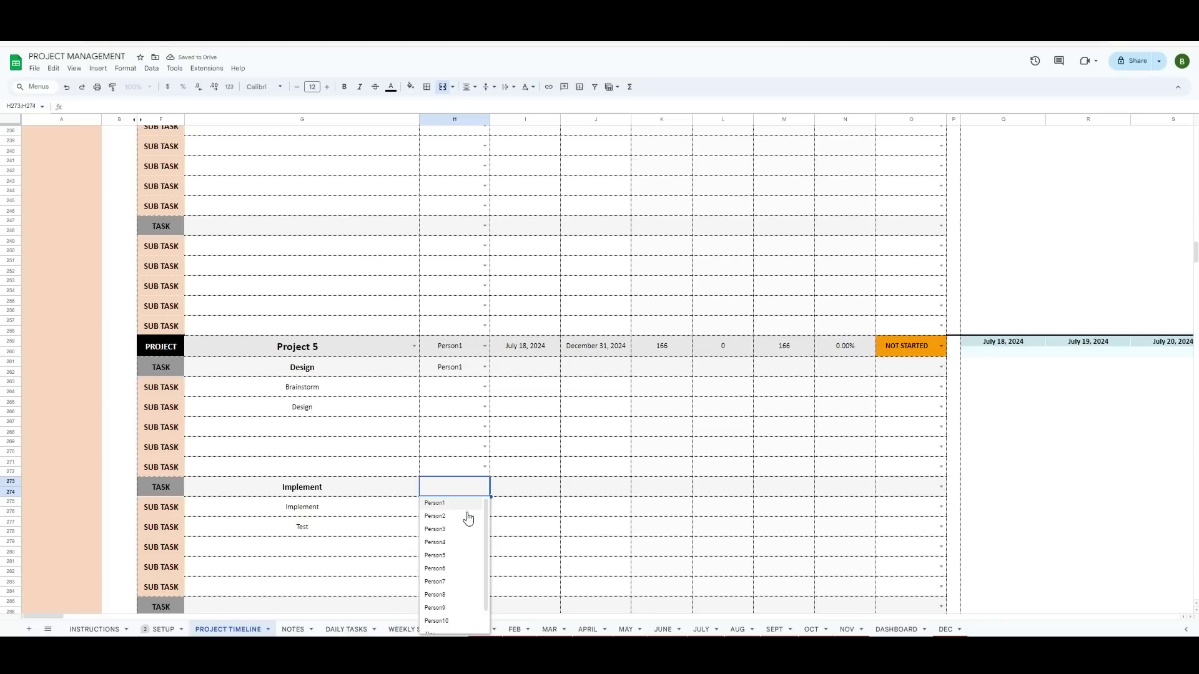
{"action": "left_click", "coordinate": [468, 503]}
{"action": "left_click", "coordinate": [486, 392]}
{"action": "left_click", "coordinate": [471, 422]}
{"action": "left_click", "coordinate": [485, 407]}
{"action": "left_click", "coordinate": [463, 437]}
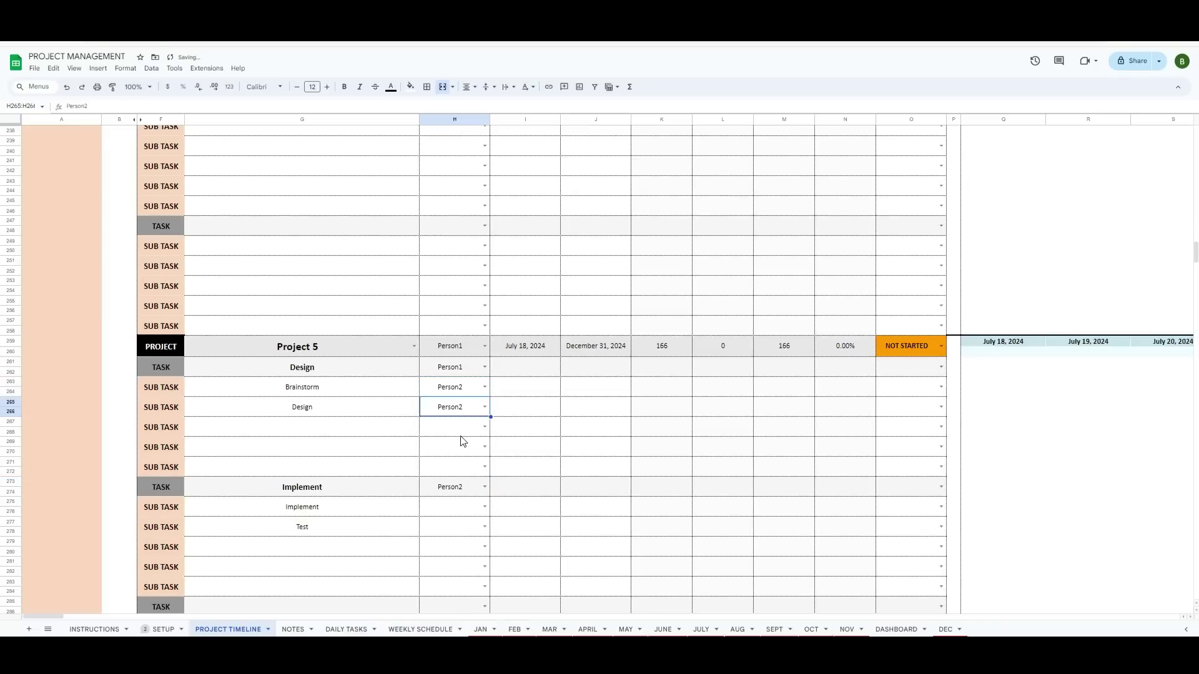
- Assign Person3 to the Implement task and its Implement and Test subtasks
{"action": "left_click", "coordinate": [486, 507]}
{"action": "left_click", "coordinate": [452, 553]}
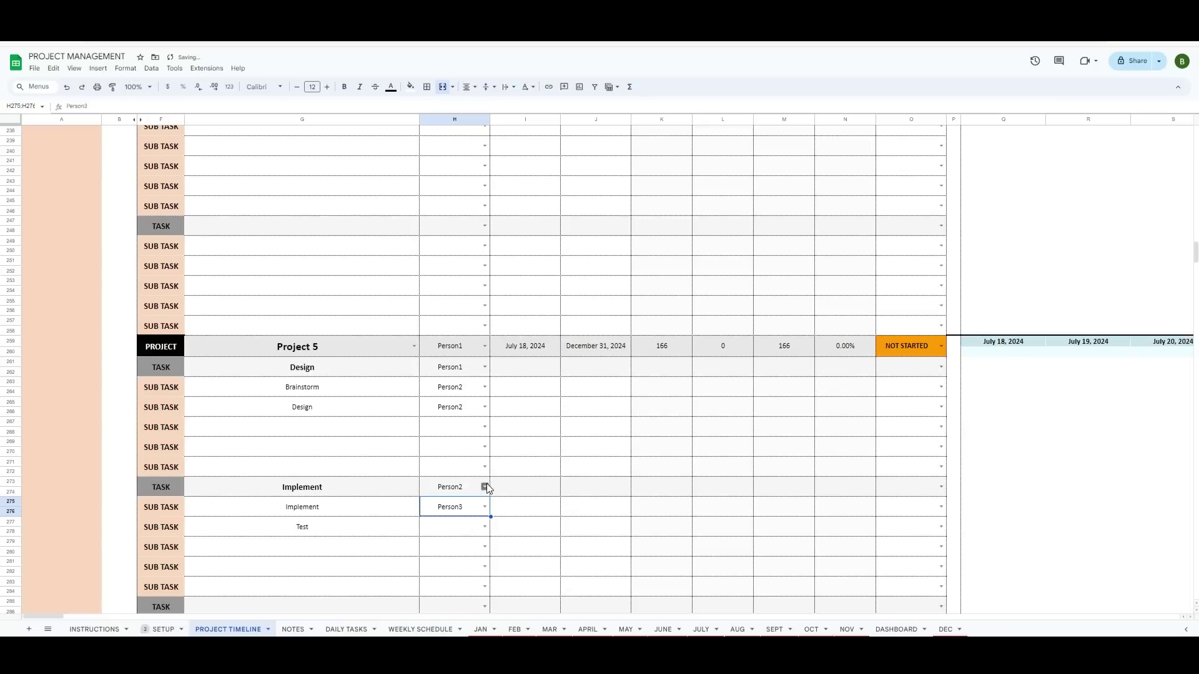
{"action": "left_click", "coordinate": [485, 487]}
{"action": "left_click", "coordinate": [444, 531]}
{"action": "left_click", "coordinate": [485, 507]}
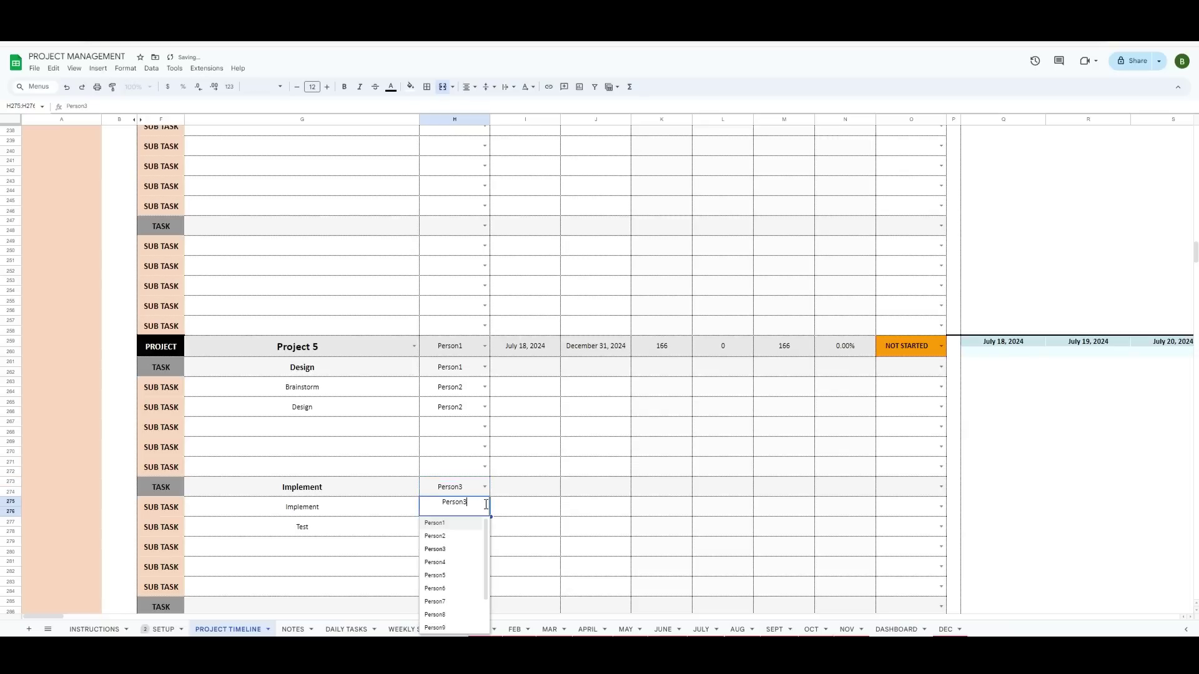
{"action": "left_click", "coordinate": [417, 542]}
{"action": "left_click", "coordinate": [456, 528]}
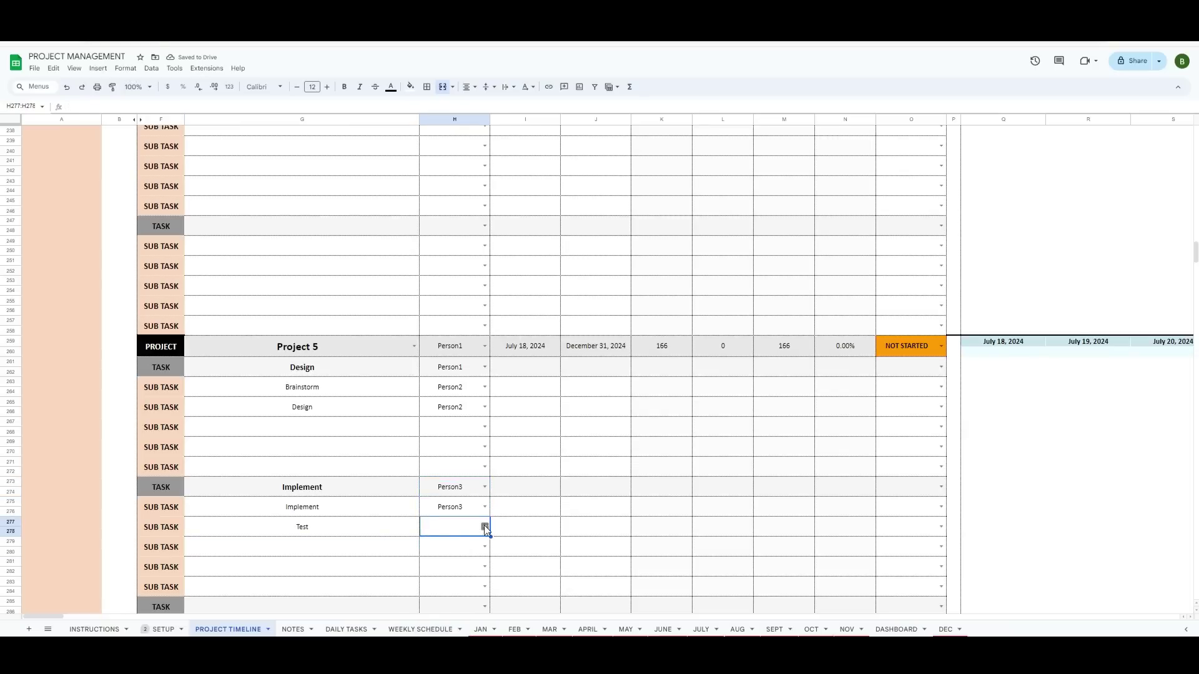
{"action": "left_click", "coordinate": [485, 528]}
{"action": "left_click", "coordinate": [437, 567]}
{"action": "left_click", "coordinate": [531, 374]}
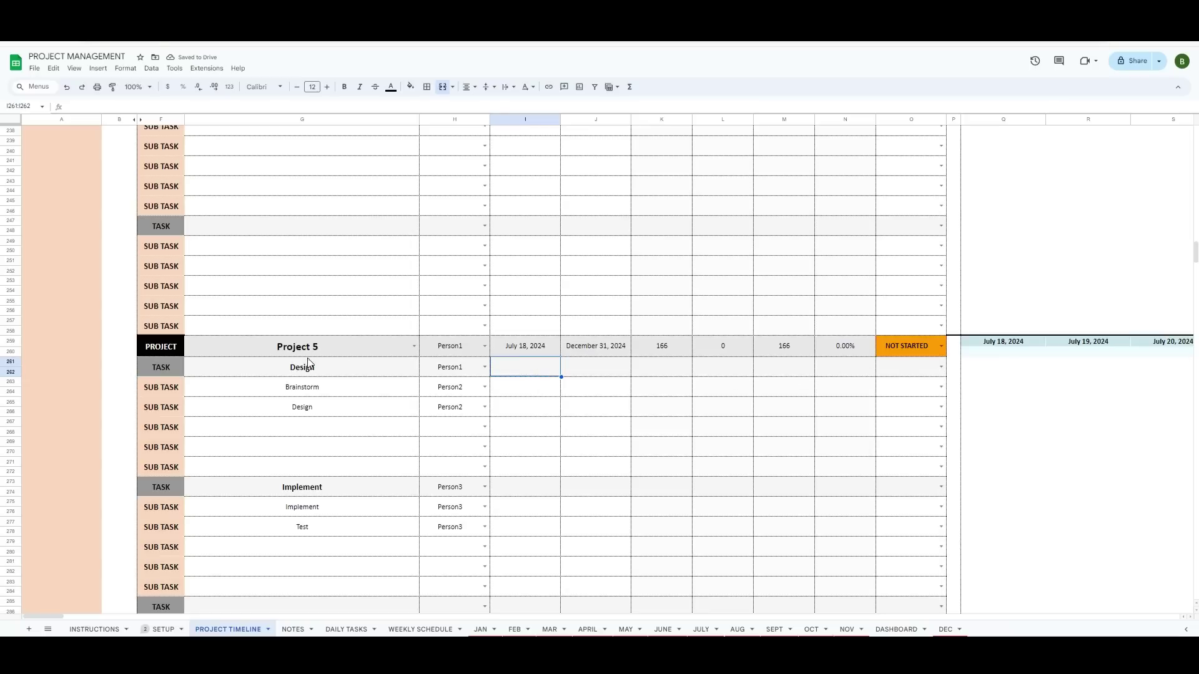
- Set Project 5 to ON GOING and start Design and its subtasks on 7/18
{"action": "left_click", "coordinate": [939, 346]}
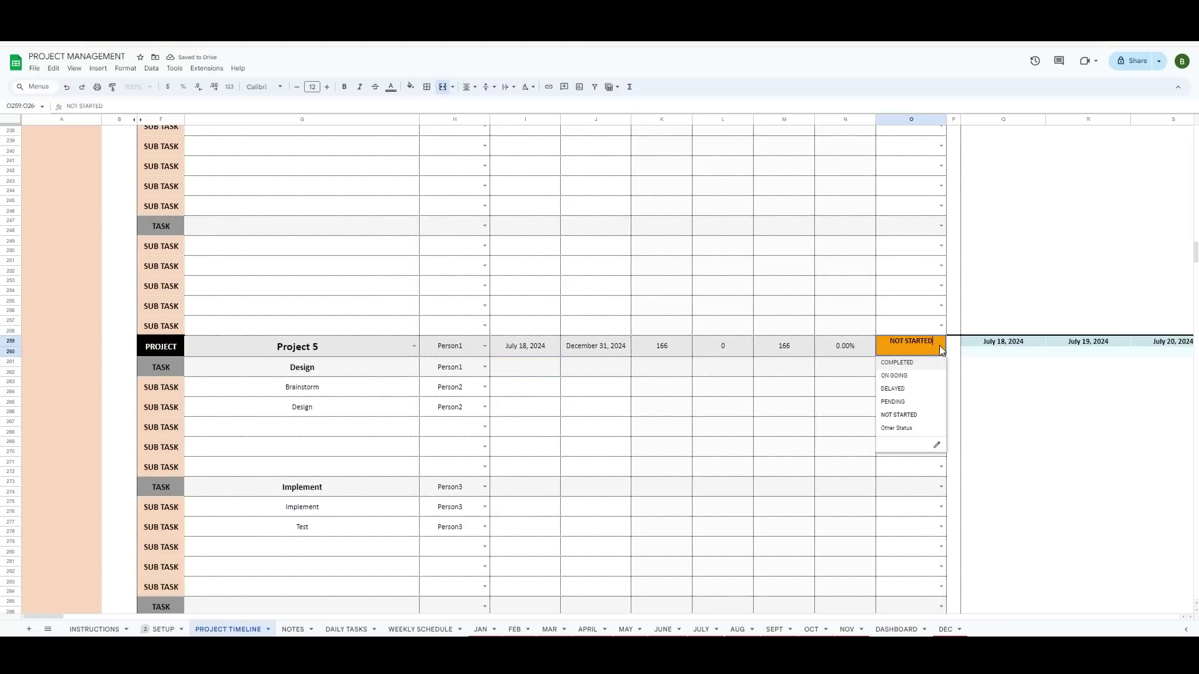
{"action": "left_click", "coordinate": [906, 378]}
{"action": "left_click", "coordinate": [541, 372]}
{"action": "type", "text": "7/"}
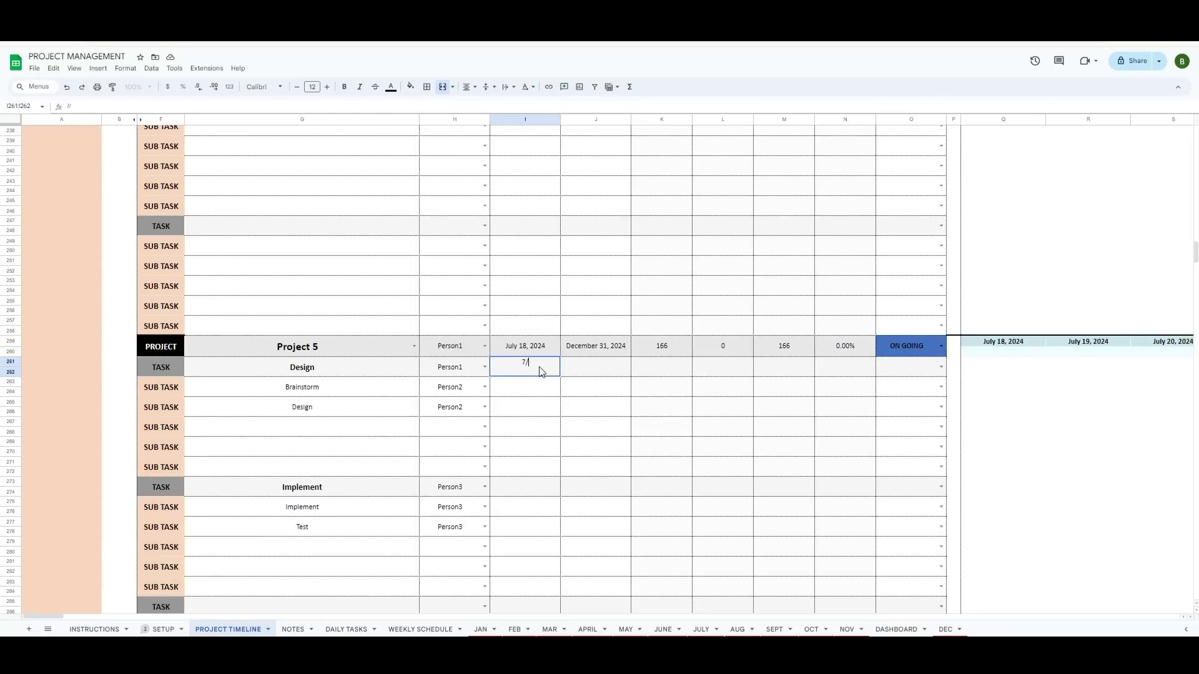
{"action": "type", "text": "18"}
{"action": "key", "text": "Return"}
{"action": "type", "text": "7"}
{"action": "key", "text": "BackSpace"}
{"action": "key", "text": "BackSpace"}
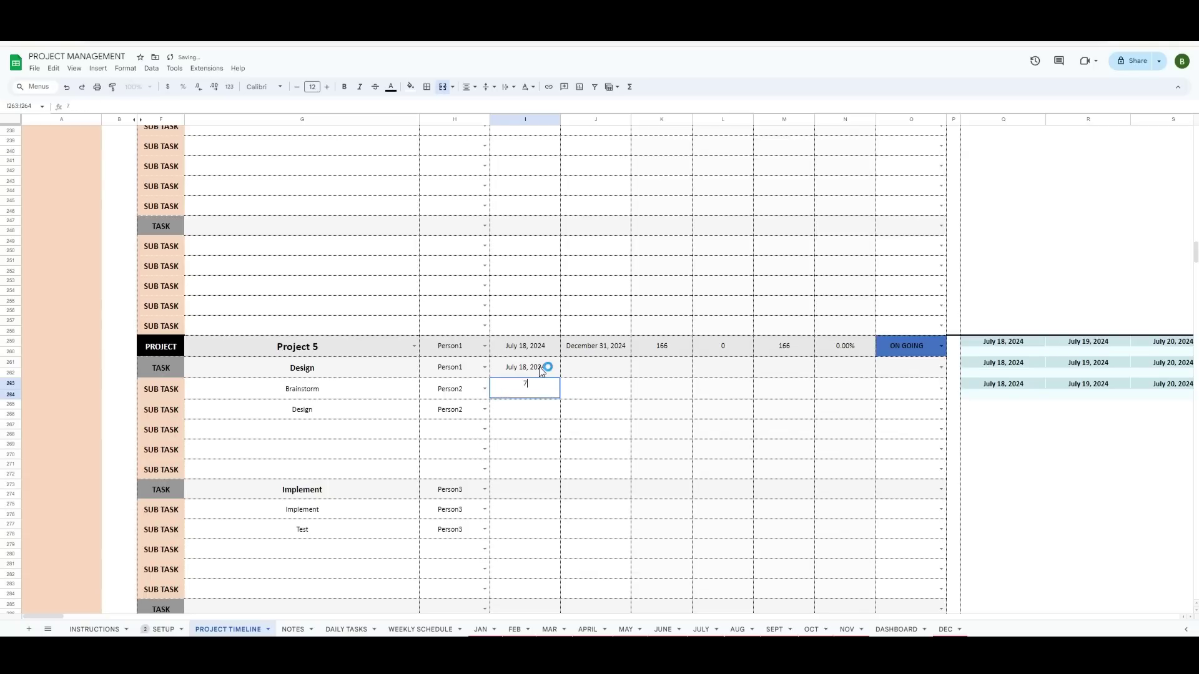
{"action": "type", "text": "/18"}
{"action": "key", "text": "Return"}
{"action": "type", "text": "7/18"}
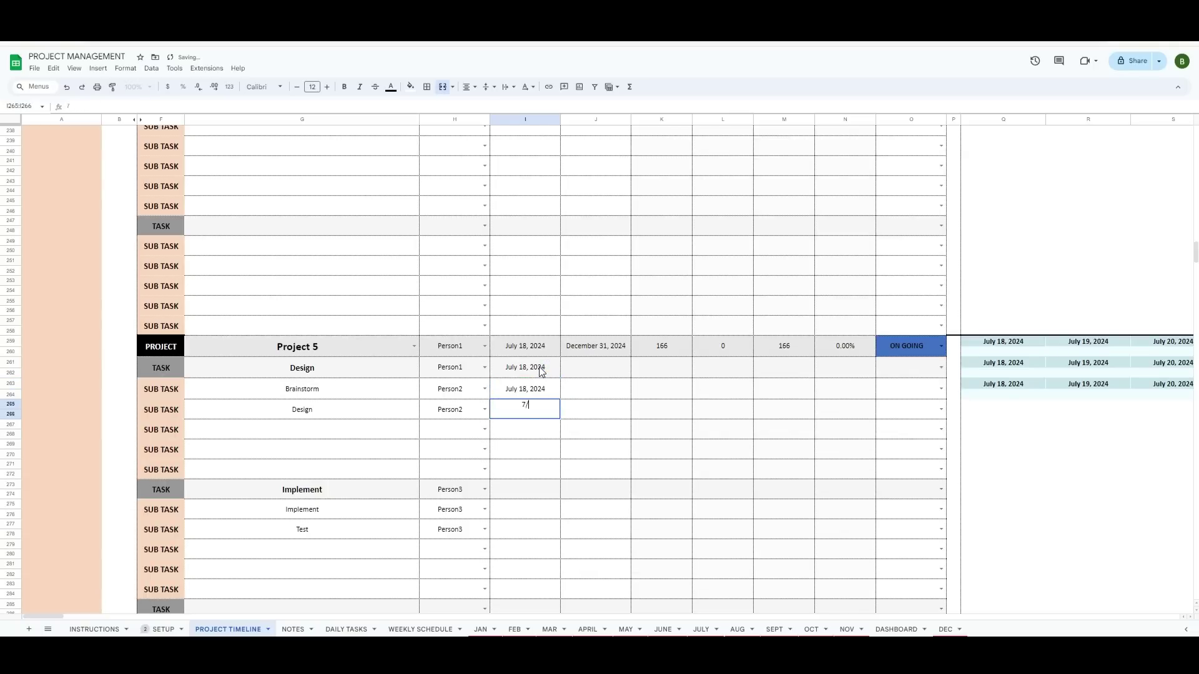
{"action": "key", "text": "Return"}
- Give end dates 9/1 to Design, 8/1 to Brainstorm, 9/1 to the Design subtask
{"action": "left_click", "coordinate": [572, 368]}
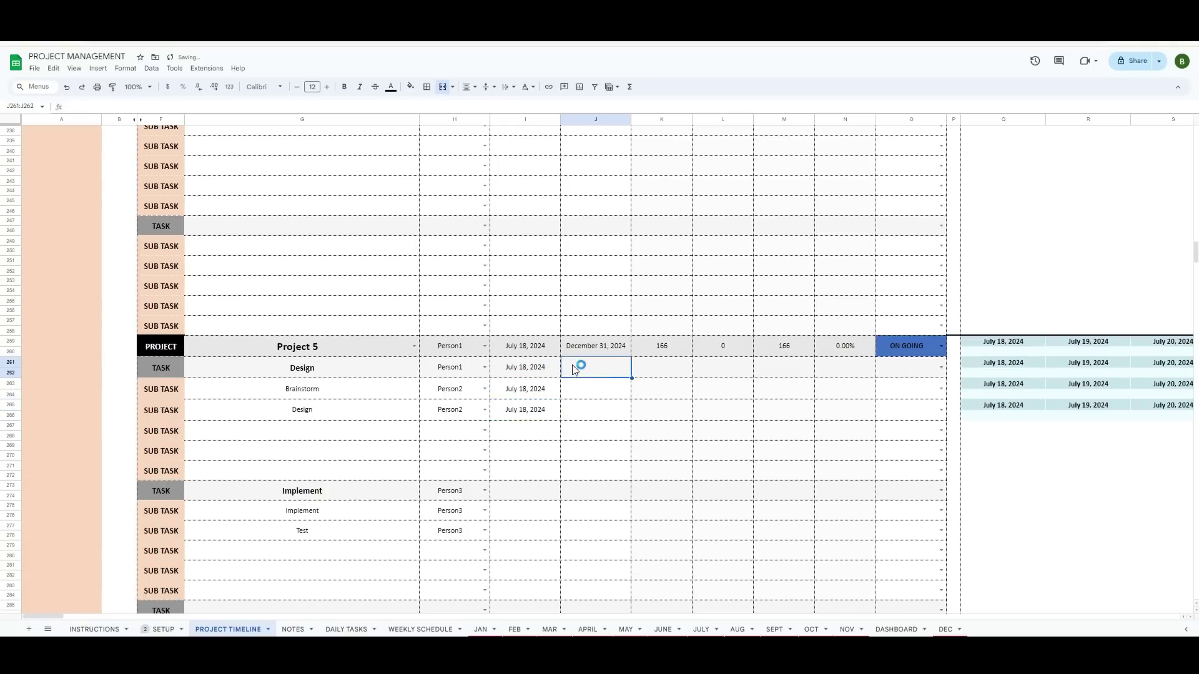
{"action": "type", "text": "9/1"}
{"action": "left_click", "coordinate": [605, 377]}
{"action": "key", "text": "Down"}
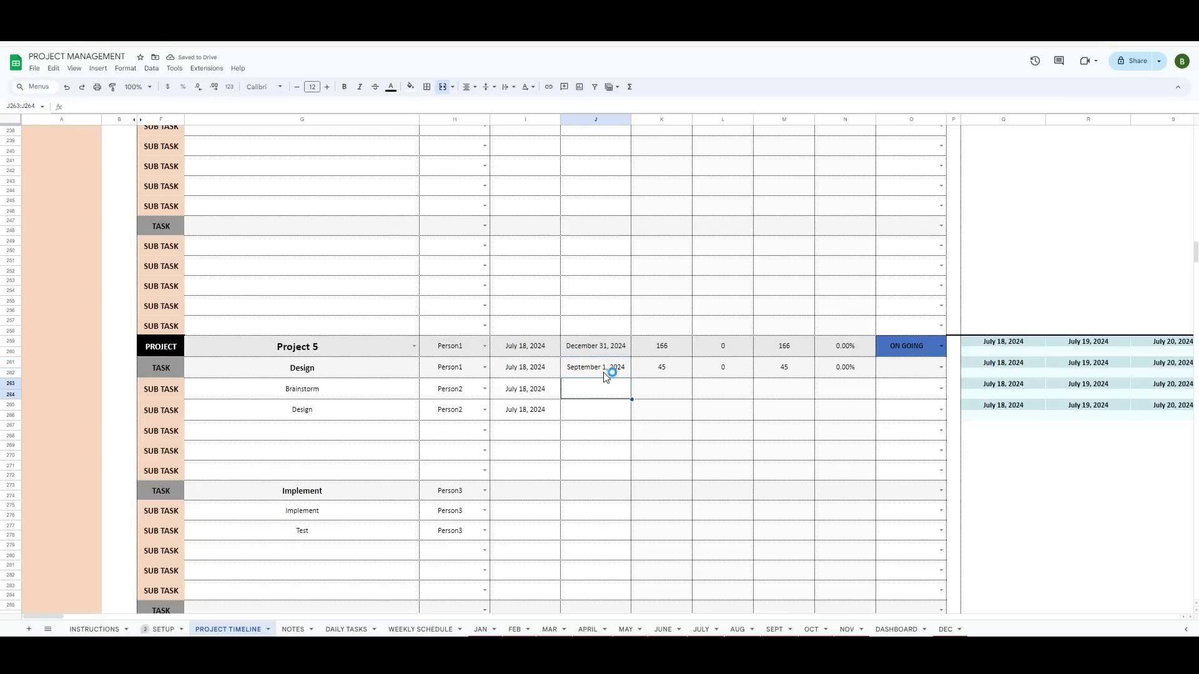
{"action": "type", "text": "8/1"}
{"action": "key", "text": "Return"}
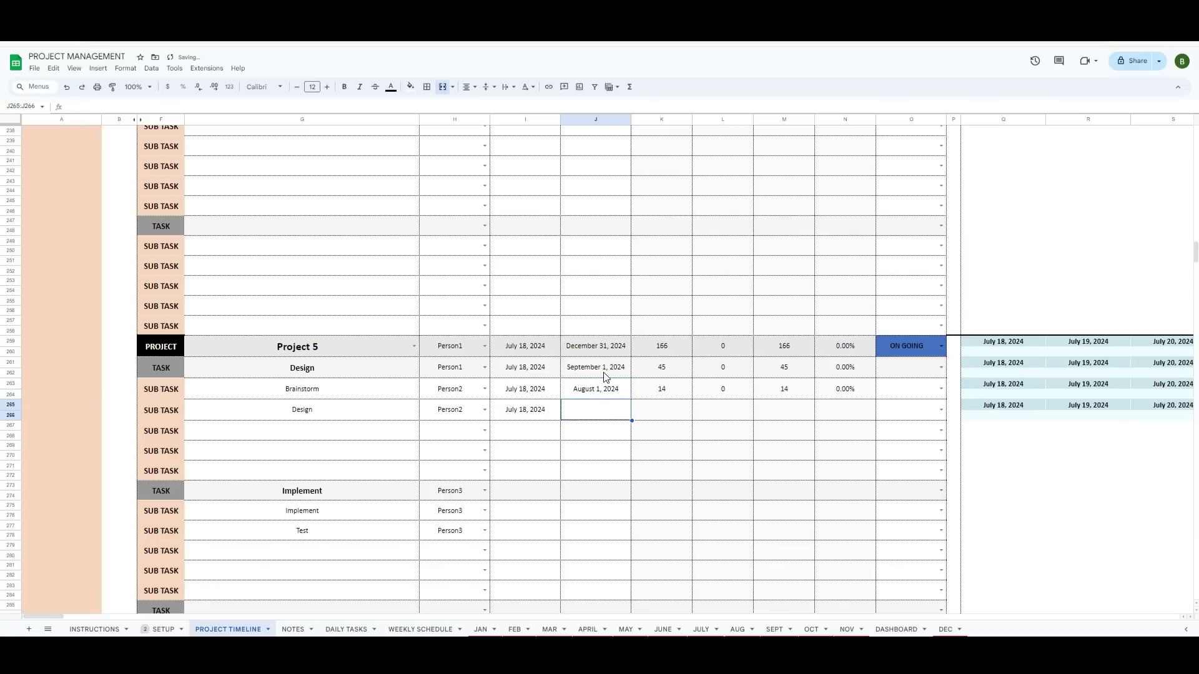
{"action": "type", "text": "9/1"}
{"action": "key", "text": "Return"}
- Date Implement 9/1–12/31, end the Implement subtask 10/29 and Test 12/31
{"action": "left_click", "coordinate": [547, 496]}
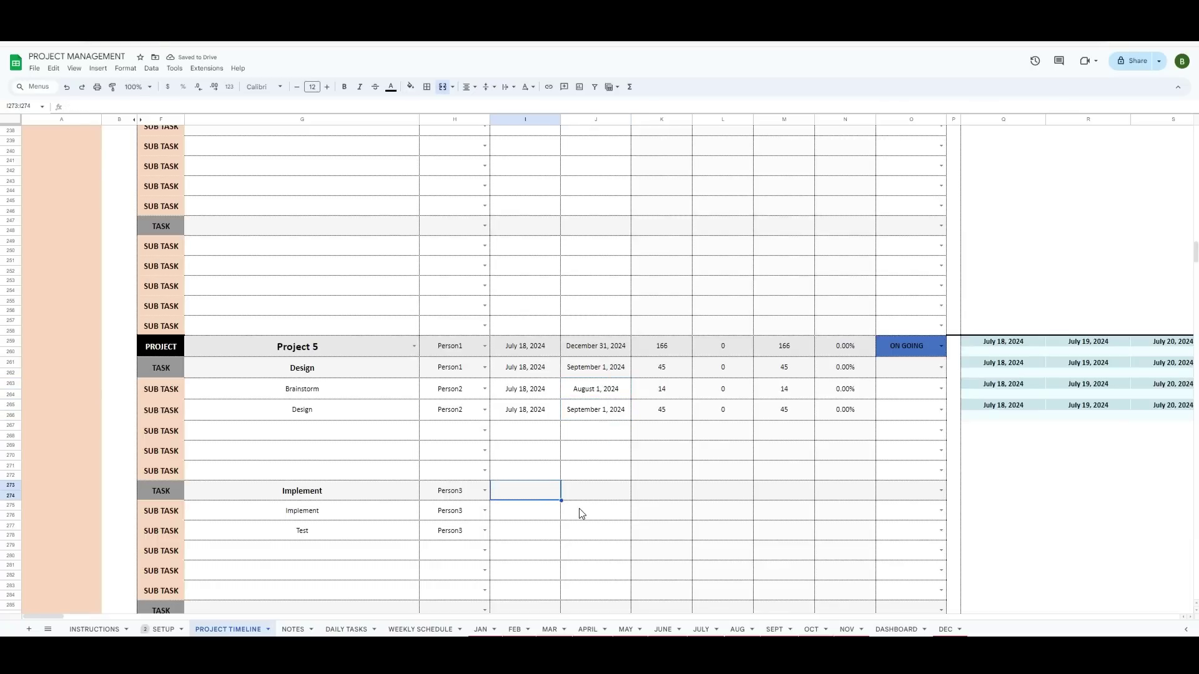
{"action": "type", "text": "9/1"}
{"action": "key", "text": "Tab"}
{"action": "type", "text": "12/31"}
{"action": "key", "text": "Return"}
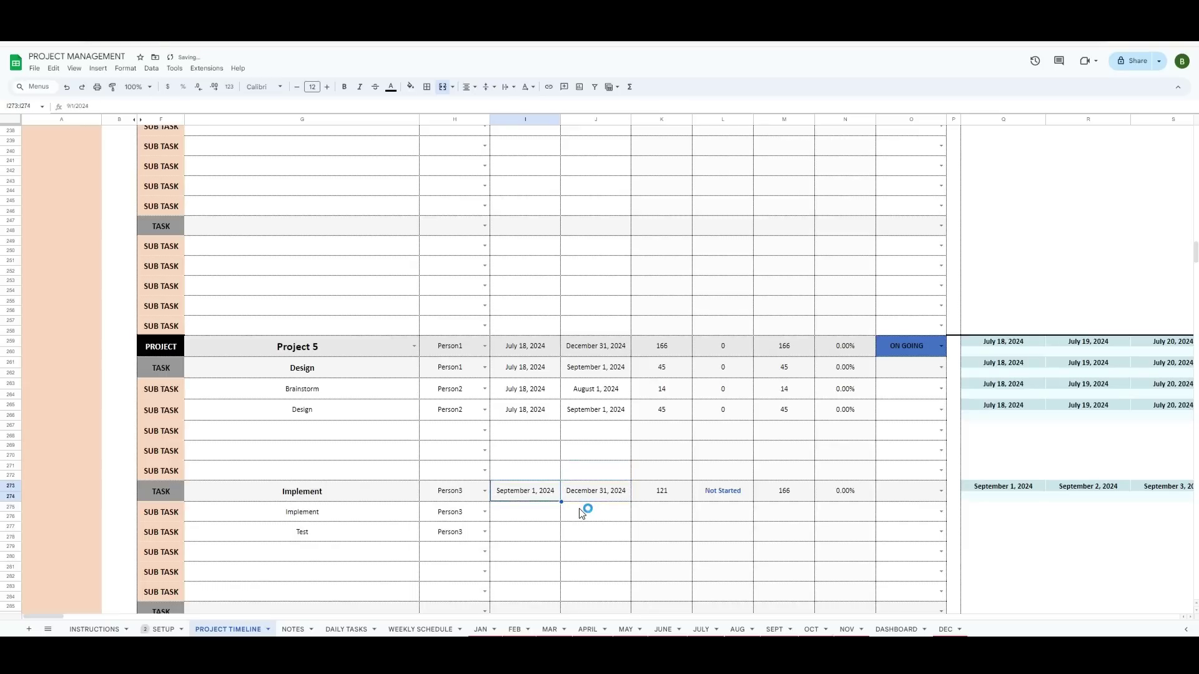
{"action": "type", "text": "9/1"}
{"action": "key", "text": "Return"}
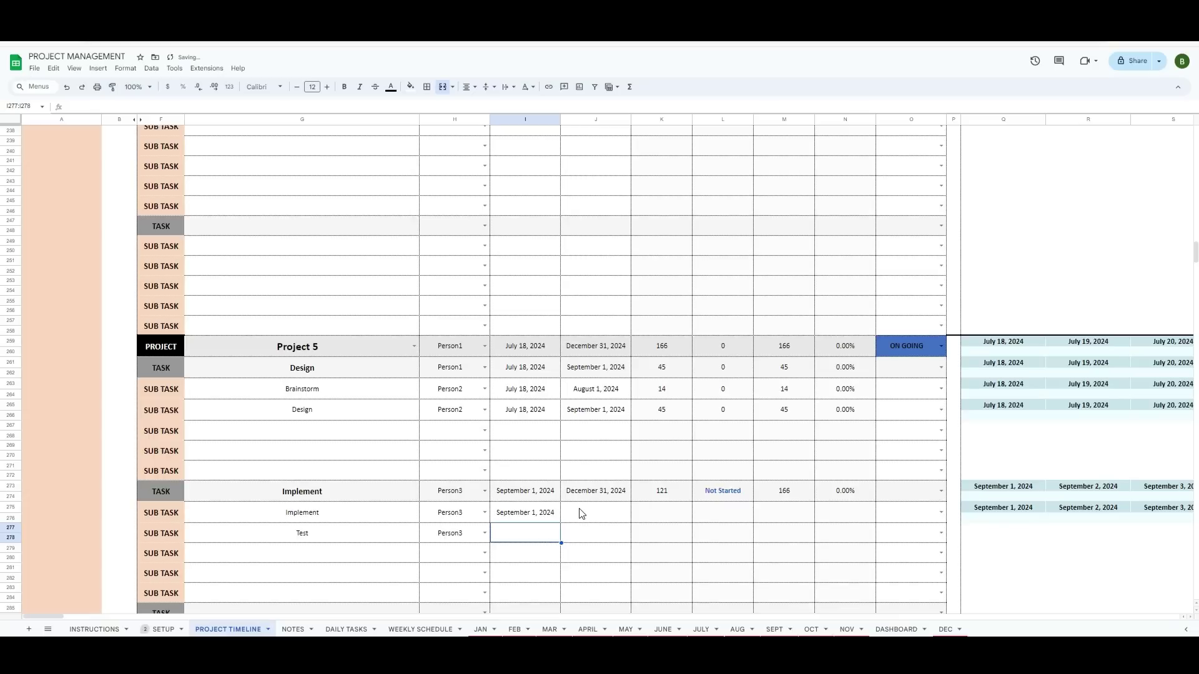
{"action": "type", "text": "10/31"}
{"action": "left_click", "coordinate": [582, 514]}
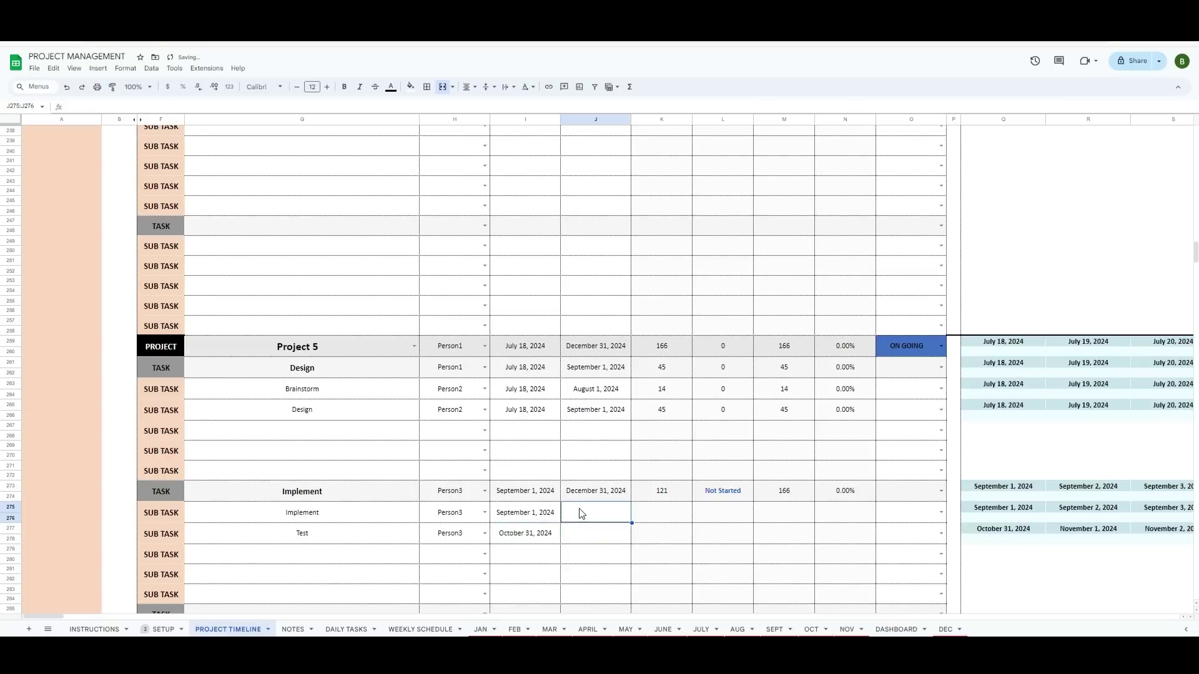
{"action": "type", "text": "10/29/2024"}
{"action": "key", "text": "Return"}
{"action": "type", "text": "12/31"}
{"action": "key", "text": "Return"}
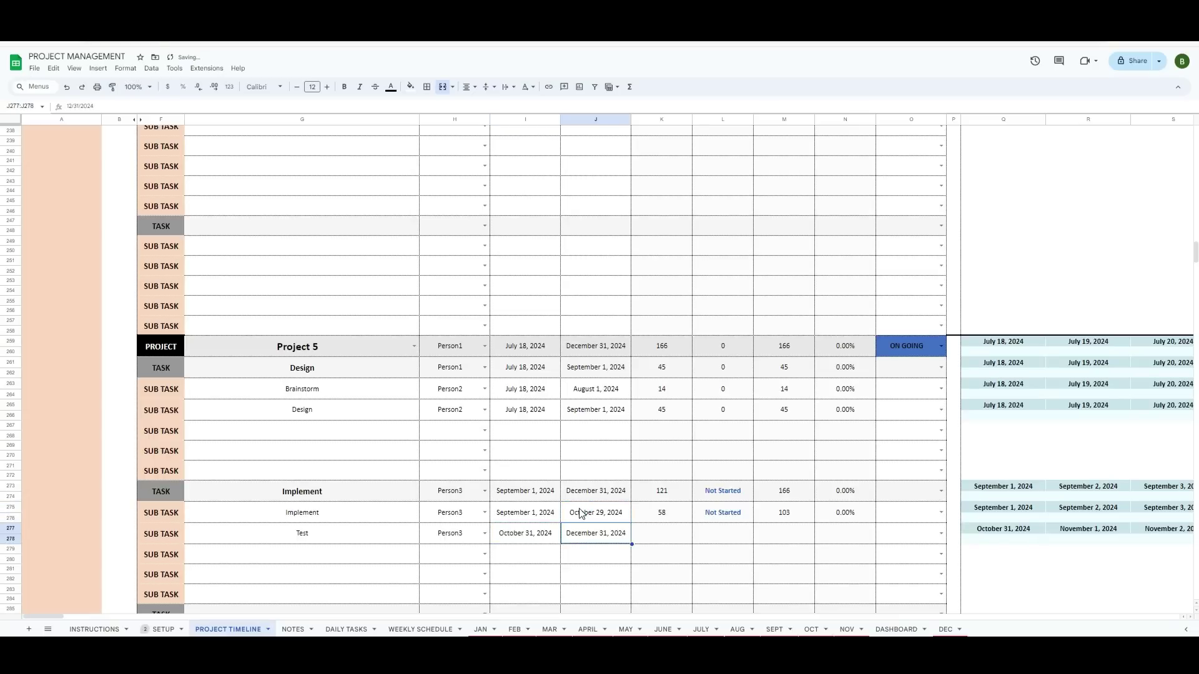
- Set Project 5's Design task and Brainstorm subtask to ON GOING, and the Design subtask to NOT STARTED
{"action": "left_click", "coordinate": [941, 367]}
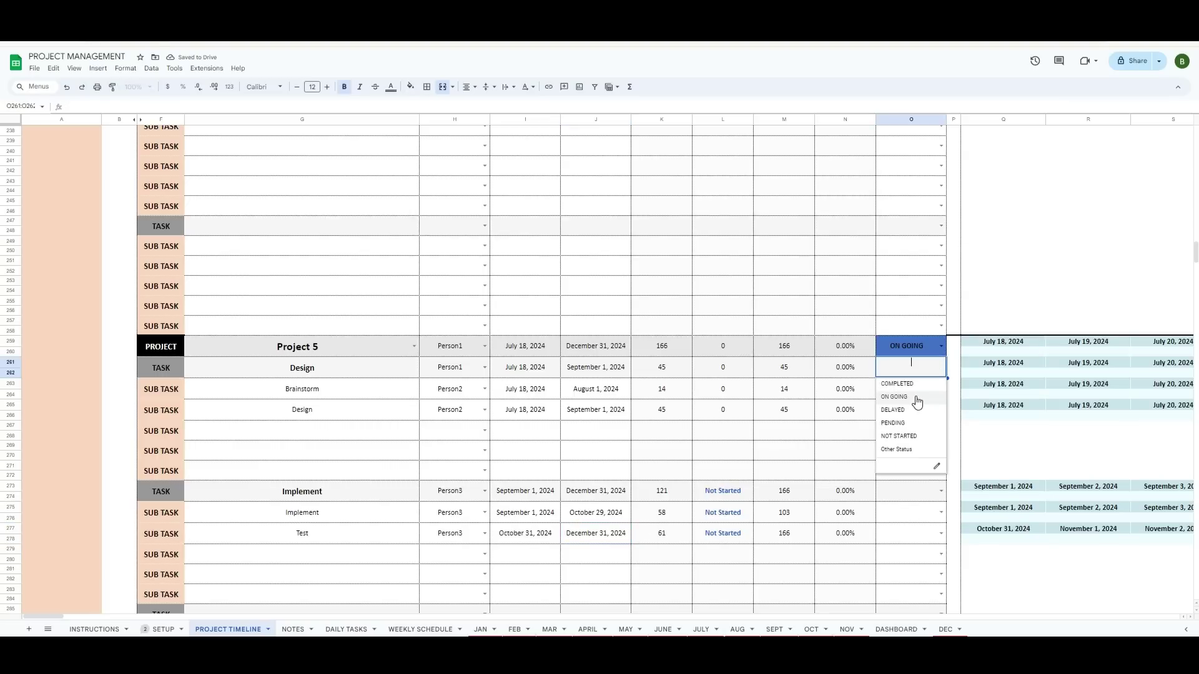
{"action": "left_click", "coordinate": [917, 400]}
{"action": "left_click", "coordinate": [941, 390]}
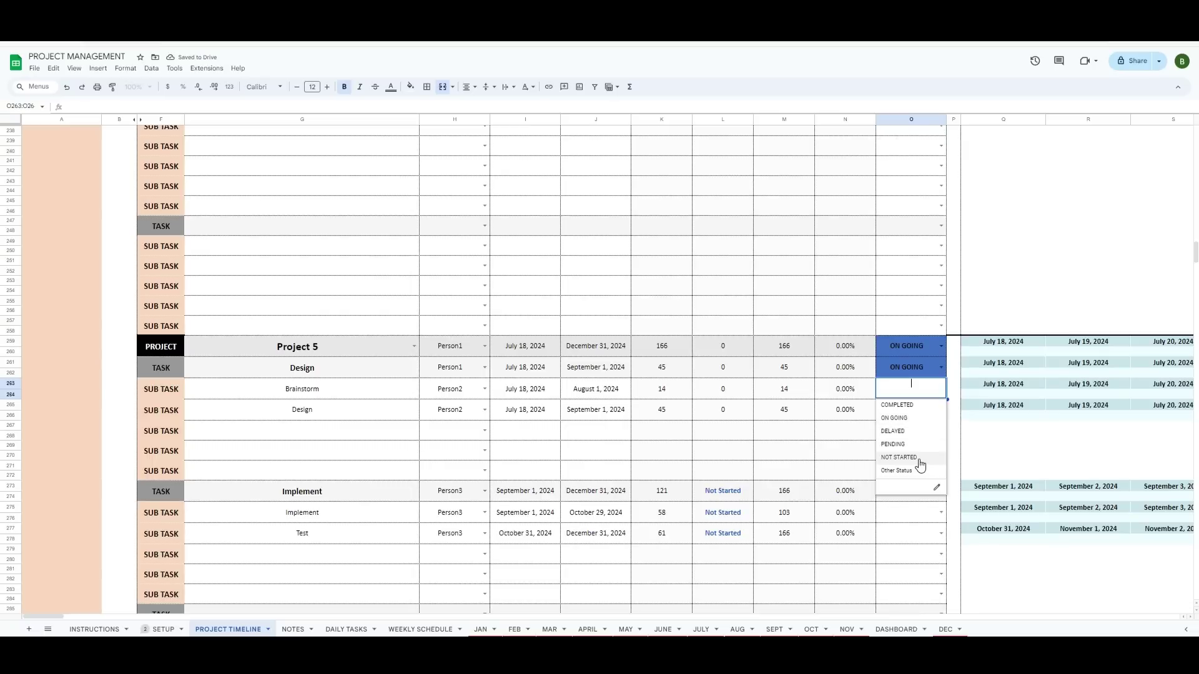
{"action": "left_click", "coordinate": [914, 419]}
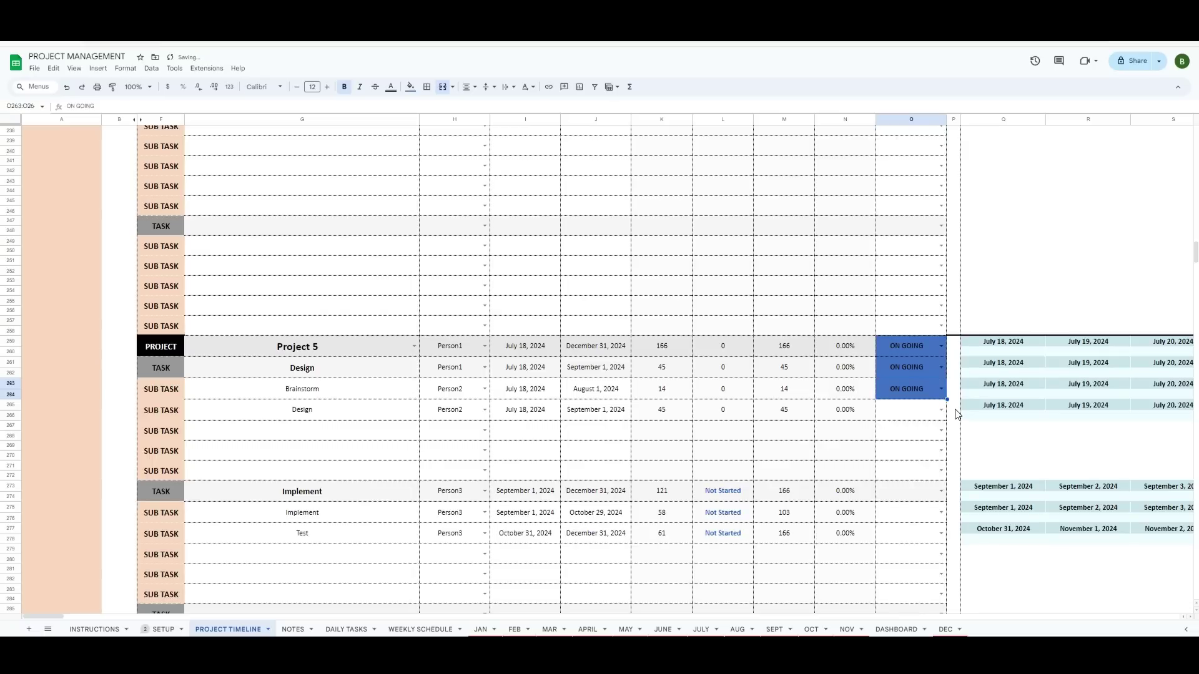
{"action": "left_click", "coordinate": [941, 410]}
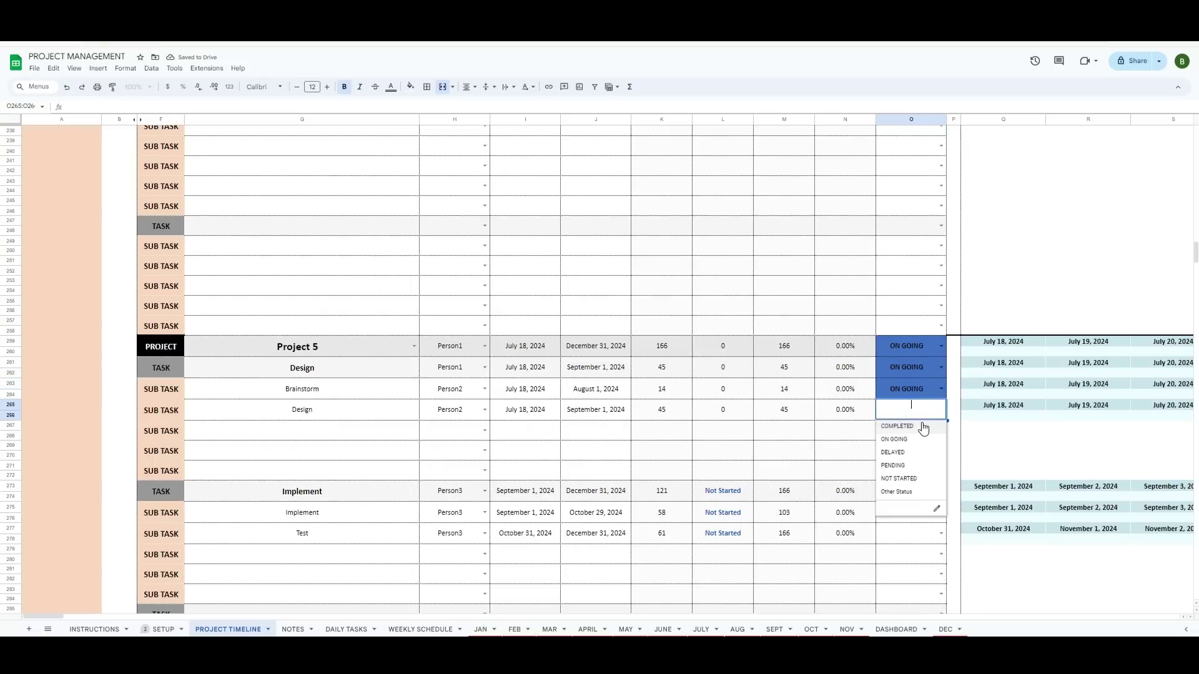
{"action": "left_click", "coordinate": [903, 479]}
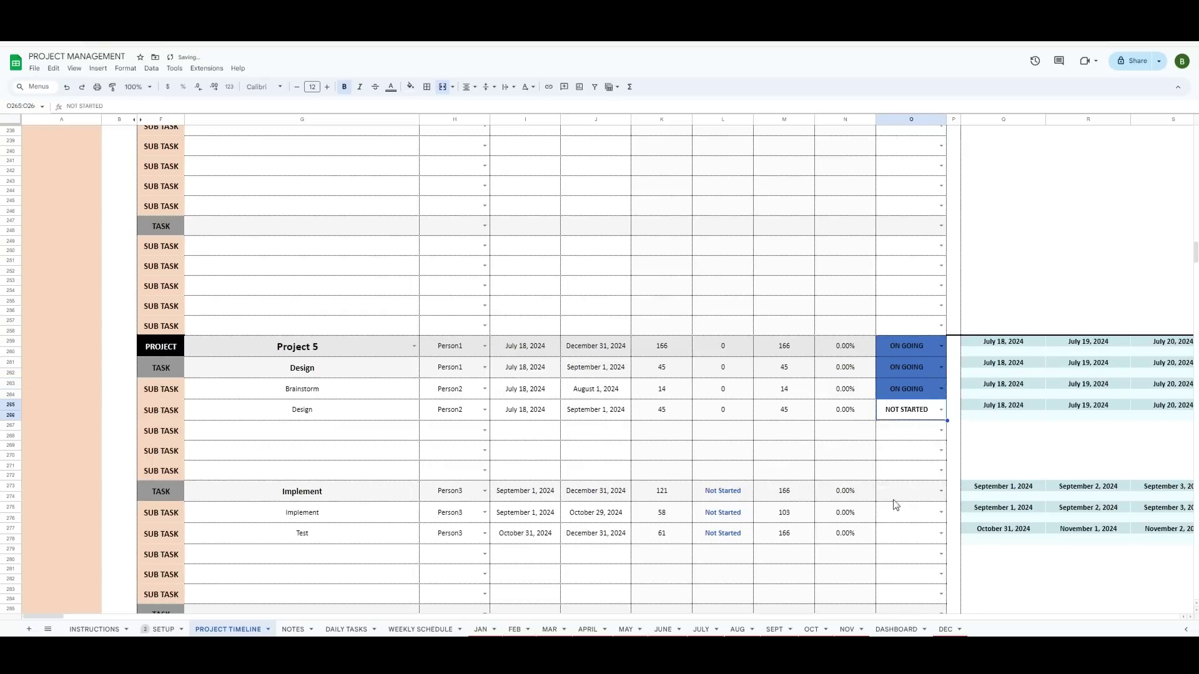
- Mark the Implement task, Implement subtask and Test subtask NOT STARTED
{"action": "left_click", "coordinate": [940, 490]}
{"action": "left_click", "coordinate": [905, 562]}
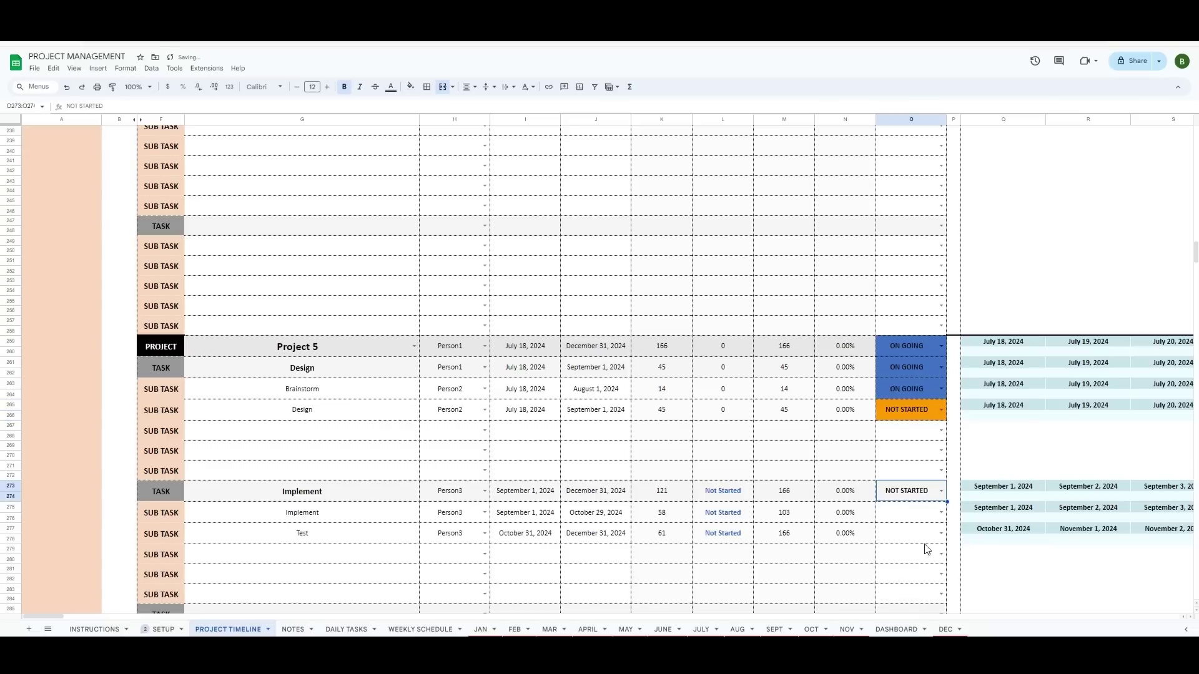
{"action": "left_click", "coordinate": [940, 512]}
{"action": "left_click", "coordinate": [907, 582]}
{"action": "left_click", "coordinate": [941, 534]}
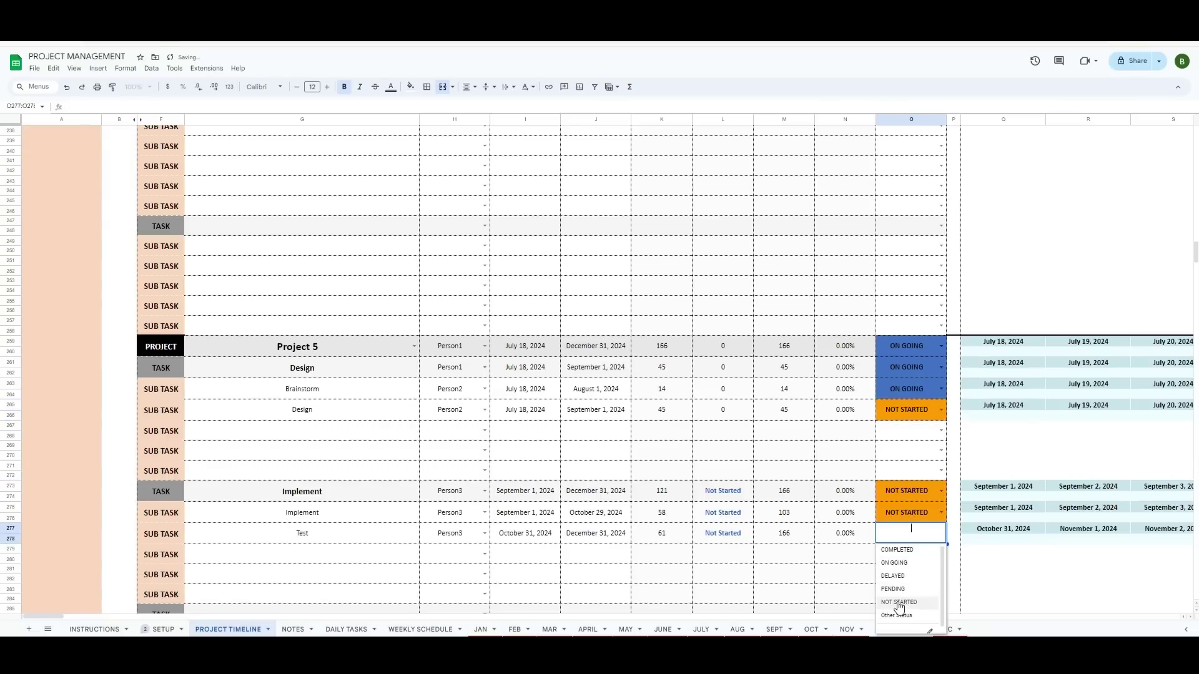
{"action": "left_click", "coordinate": [902, 601]}
{"action": "left_click", "coordinate": [941, 534]}
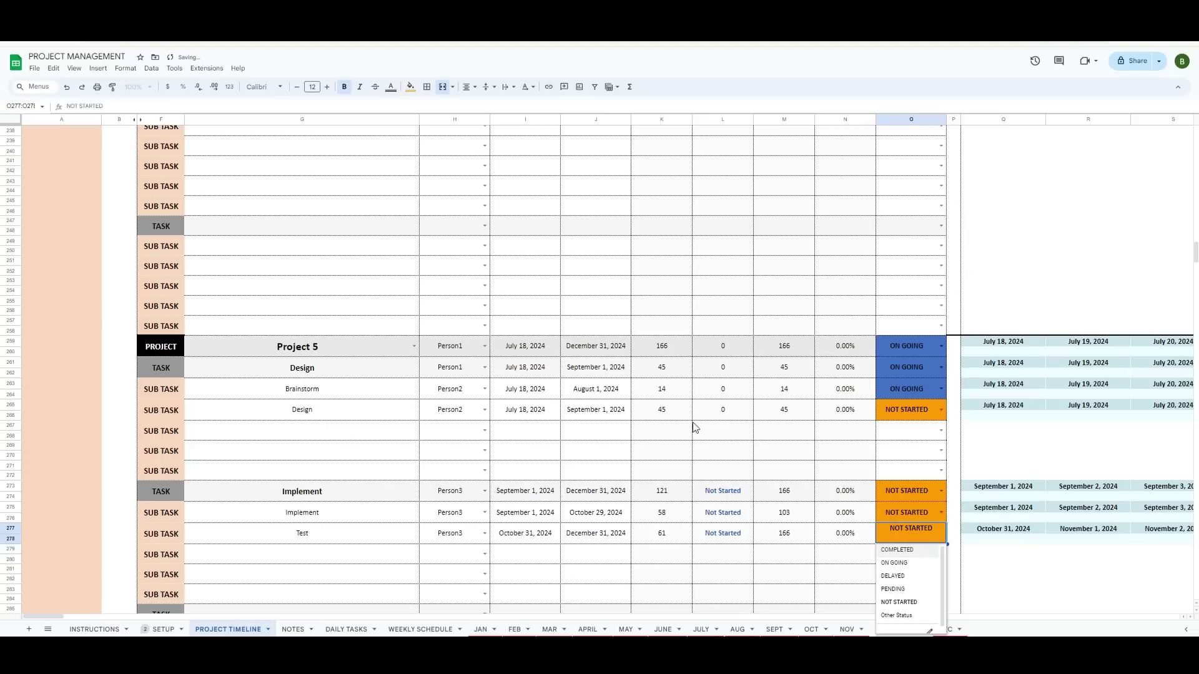
{"action": "left_click", "coordinate": [709, 407]}
- Check the remaining-days formula, then try COMPLETED on the Implement task and revert it to NOT STARTED
{"action": "left_click", "coordinate": [802, 345]}
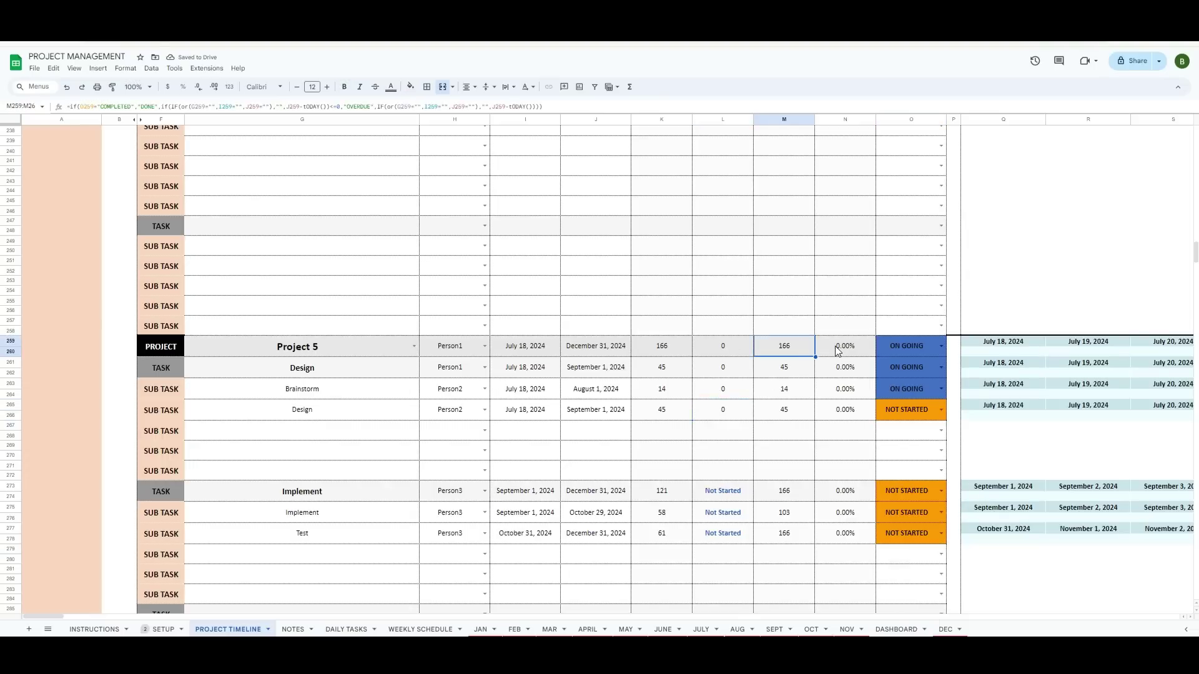
{"action": "left_click", "coordinate": [940, 491]}
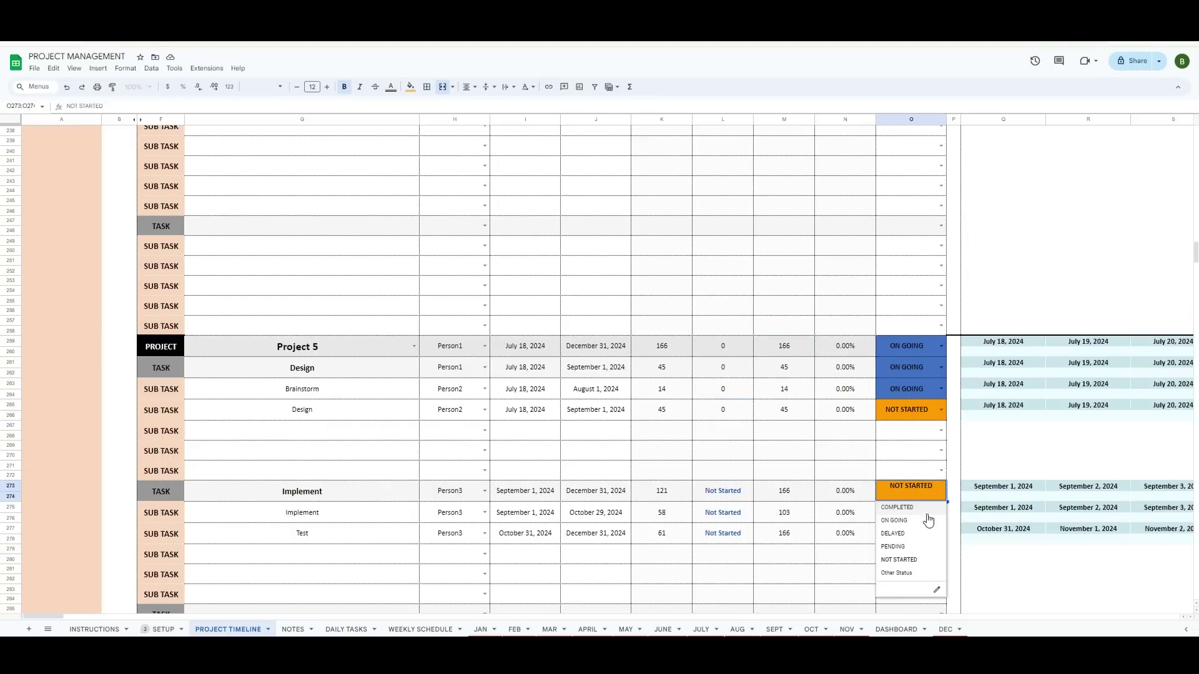
{"action": "left_click", "coordinate": [909, 508]}
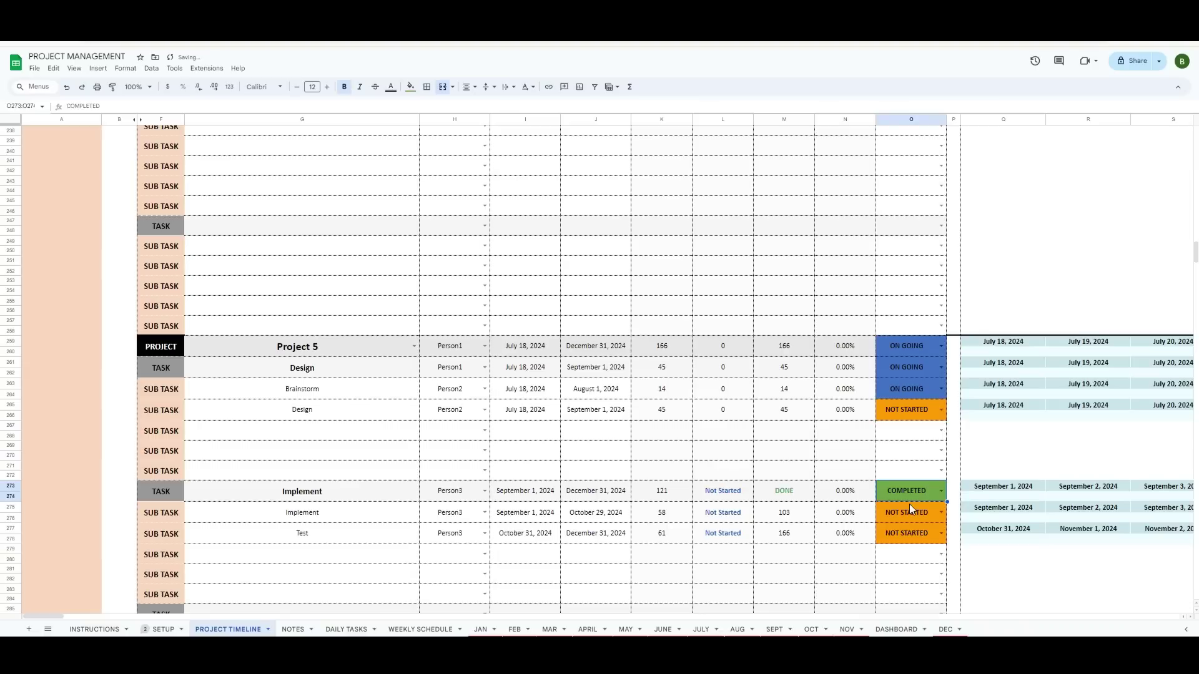
{"action": "left_click", "coordinate": [941, 491]}
{"action": "left_click", "coordinate": [907, 558]}
{"action": "left_click", "coordinate": [605, 491]}
{"action": "scroll", "coordinate": [621, 518], "scroll_direction": "up", "scroll_amount": 20}
{"action": "scroll", "coordinate": [625, 524], "scroll_direction": "up", "scroll_amount": 20}
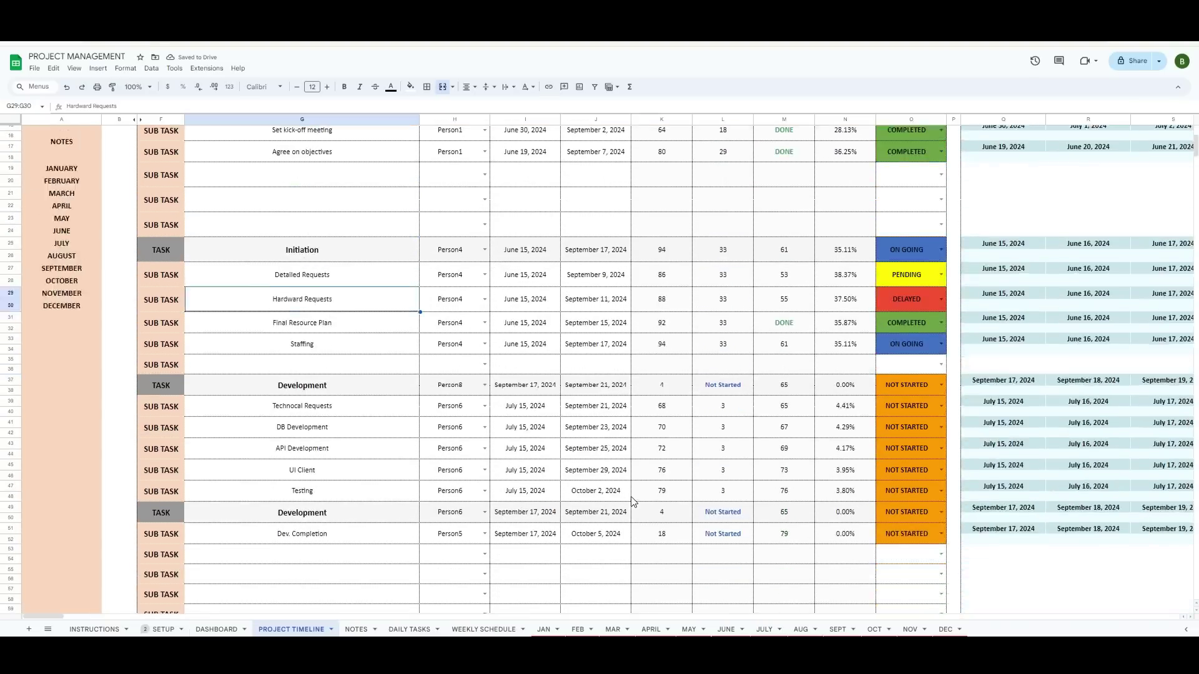
{"action": "scroll", "coordinate": [665, 495], "scroll_direction": "down", "scroll_amount": 20}
- Go to the DASHBOARD sheet and look through the Member and Type filter choices
{"action": "left_click", "coordinate": [218, 631]}
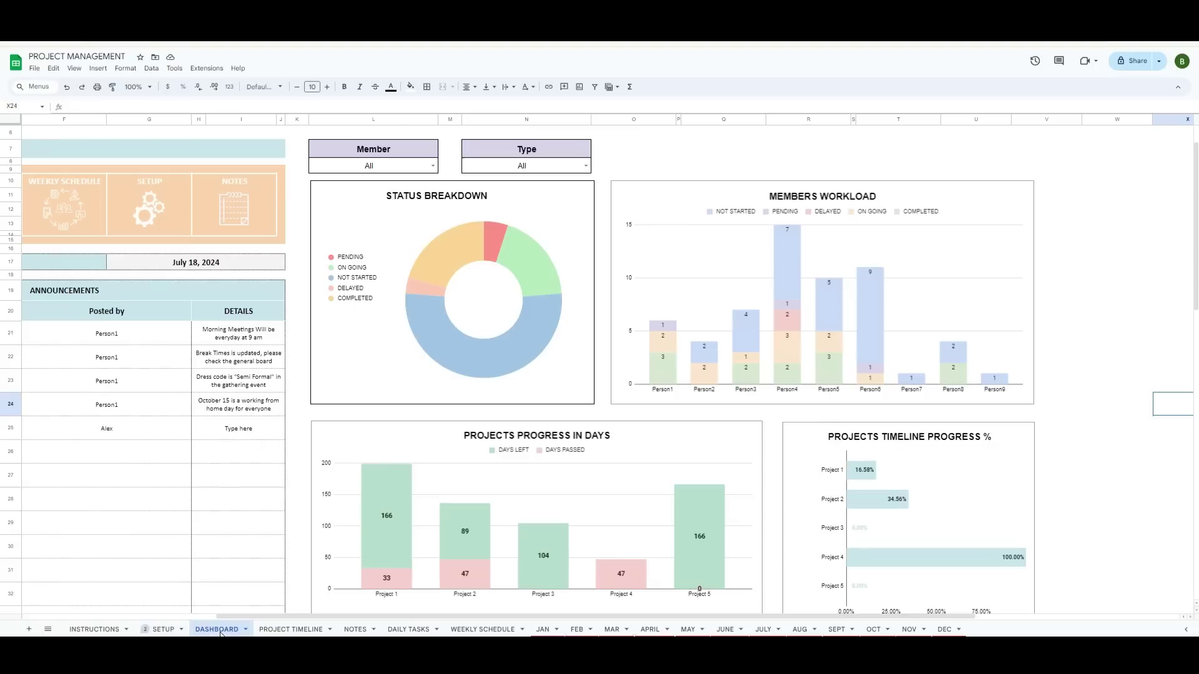
{"action": "left_click", "coordinate": [433, 166]}
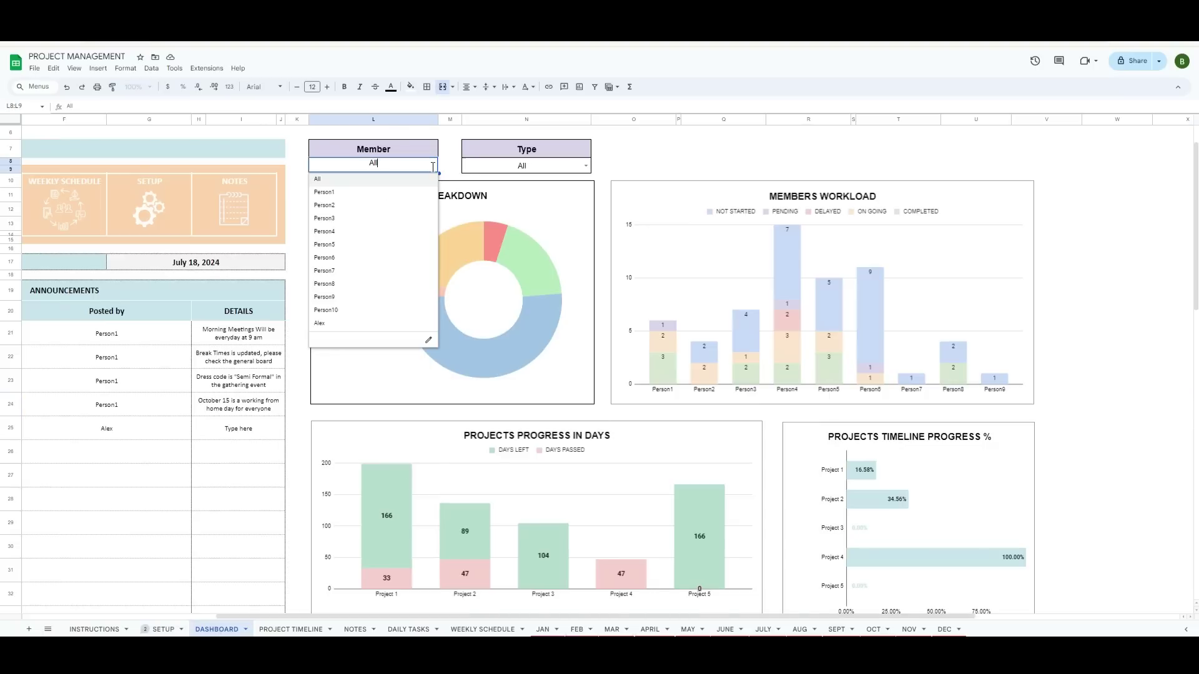
{"action": "left_click", "coordinate": [586, 166]}
{"action": "scroll", "coordinate": [534, 471], "scroll_direction": "down", "scroll_amount": 3}
{"action": "scroll", "coordinate": [530, 471], "scroll_direction": "up", "scroll_amount": 4}
{"action": "scroll", "coordinate": [531, 470], "scroll_direction": "down", "scroll_amount": 5}
{"action": "left_click", "coordinate": [798, 437]}
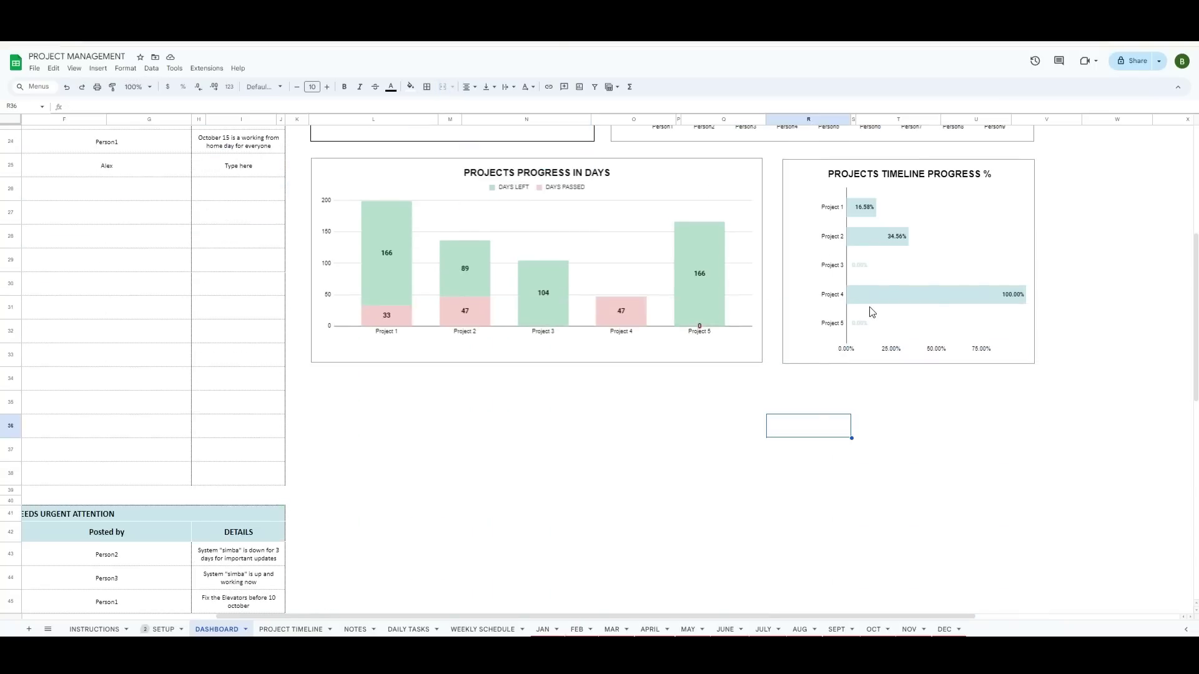
{"action": "scroll", "coordinate": [759, 525], "scroll_direction": "up", "scroll_amount": 3}
{"action": "scroll", "coordinate": [759, 525], "scroll_direction": "down", "scroll_amount": 3}
{"action": "scroll", "coordinate": [758, 524], "scroll_direction": "up", "scroll_amount": 5}
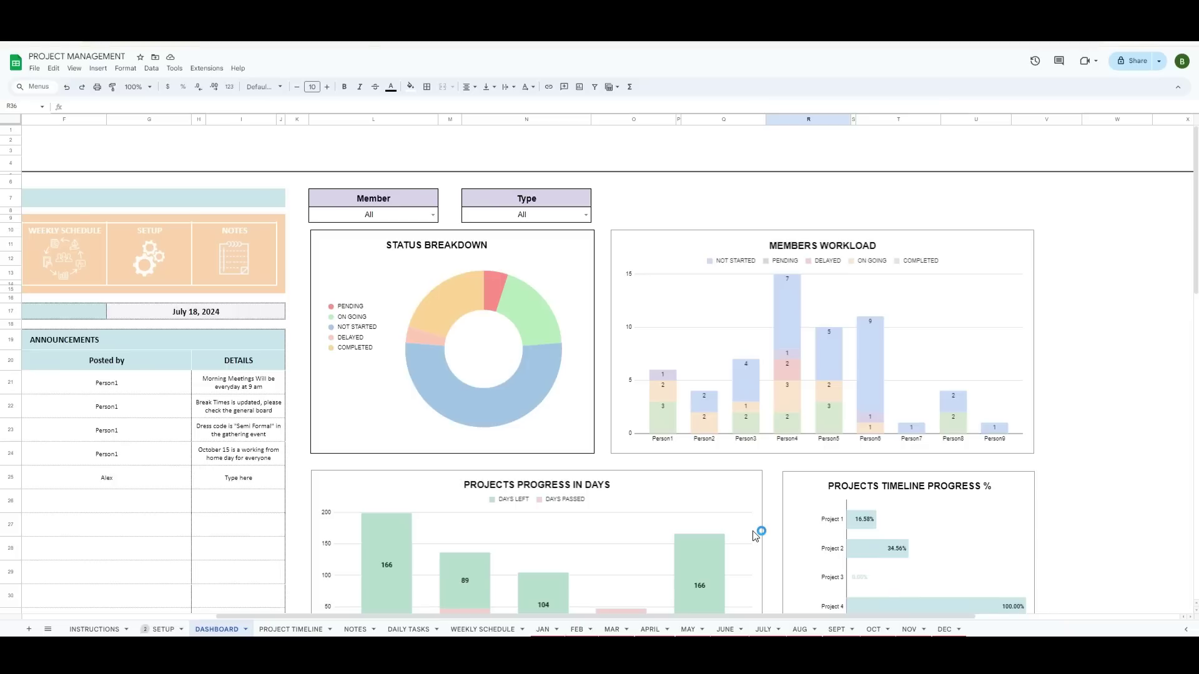
- Filter the dashboard Type to PROJECT, then set it back to All
{"action": "left_click", "coordinate": [432, 214]}
{"action": "left_click", "coordinate": [584, 214]}
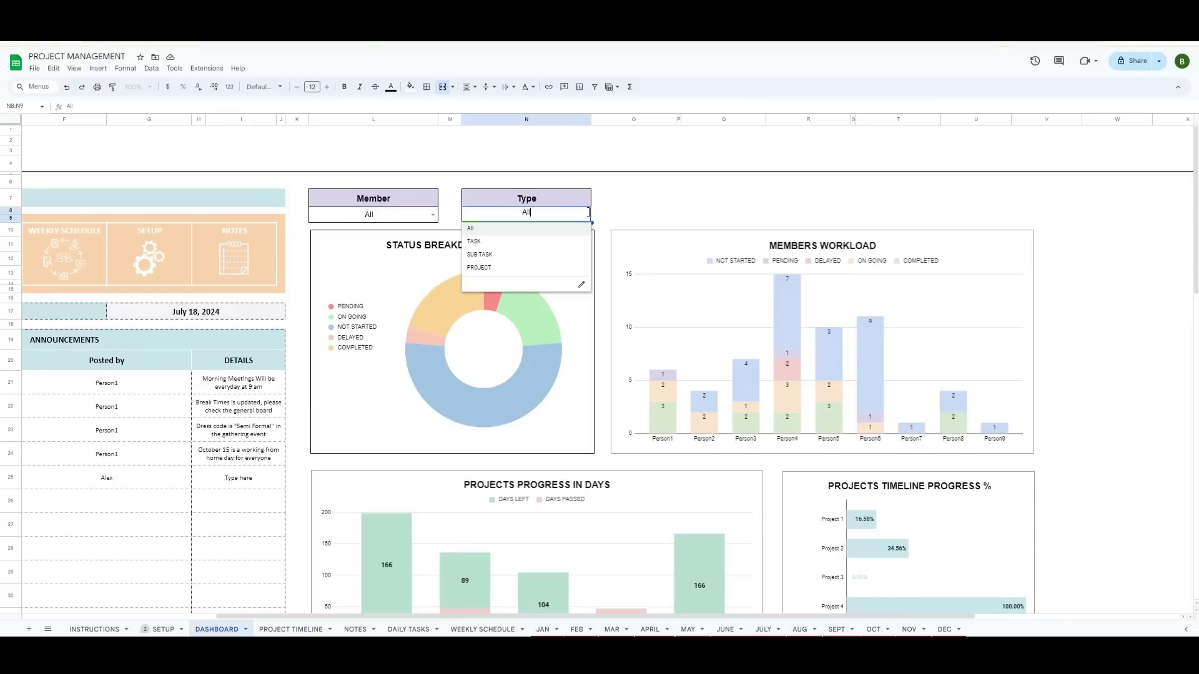
{"action": "left_click", "coordinate": [525, 269]}
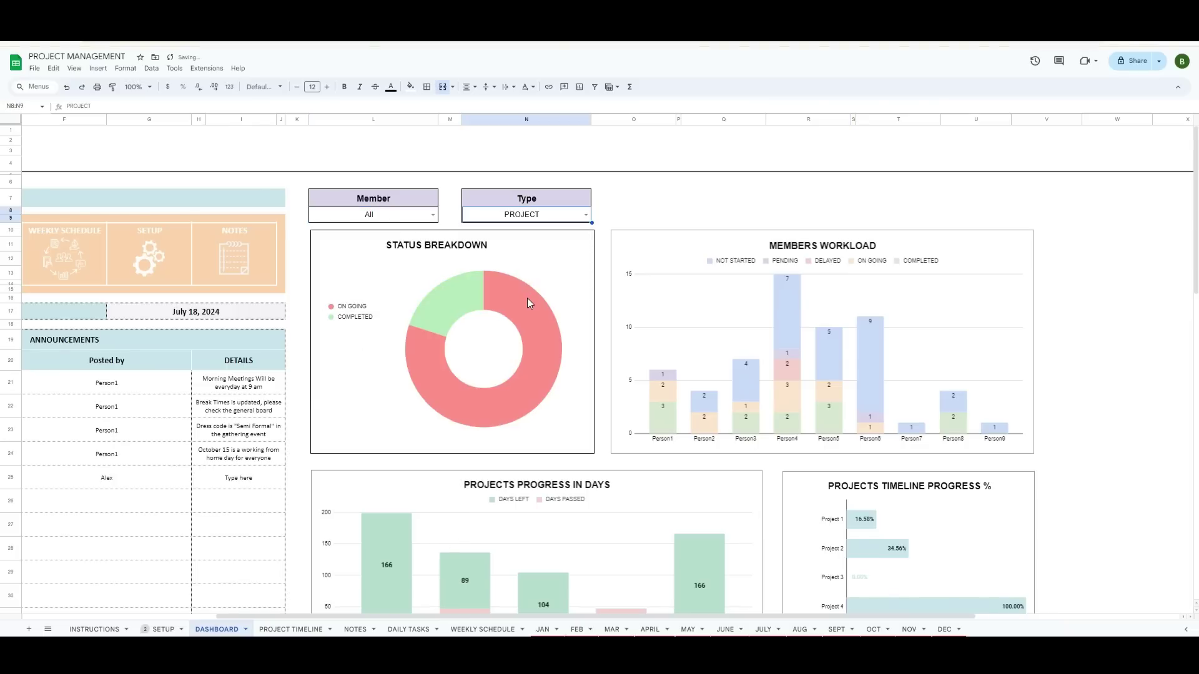
{"action": "left_click", "coordinate": [586, 215]}
{"action": "left_click", "coordinate": [499, 228]}
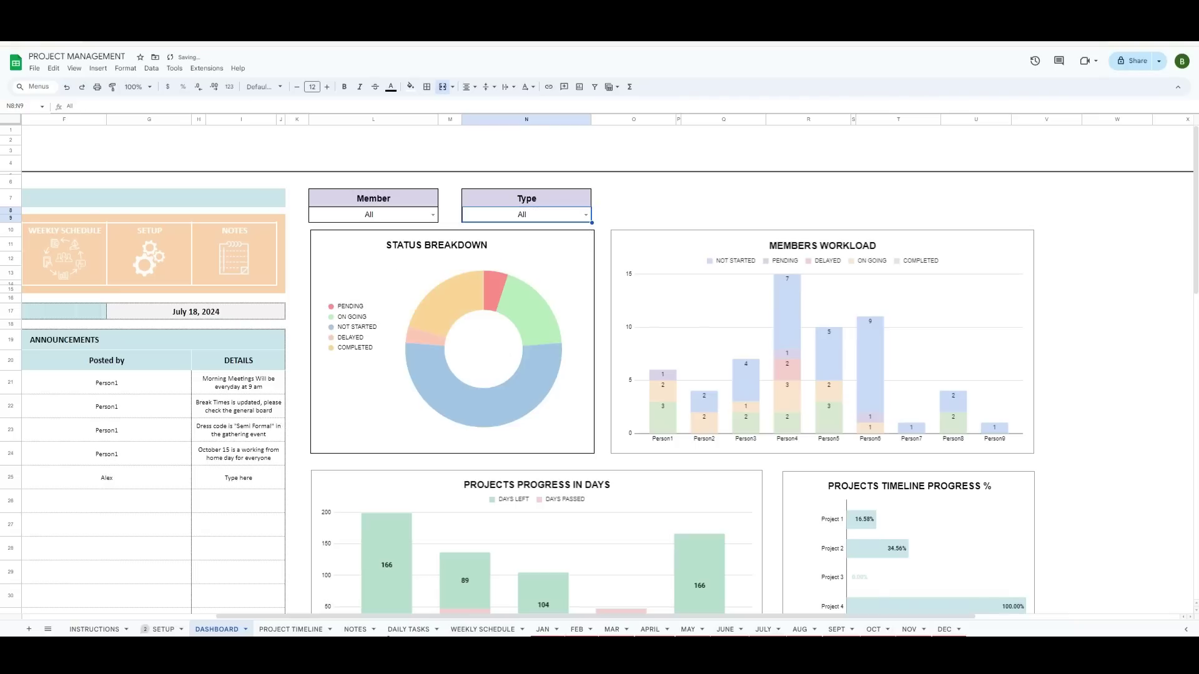
- Show the NOTES sheet, check the note types listed on SETUP, and return to NOTES
{"action": "left_click", "coordinate": [355, 630]}
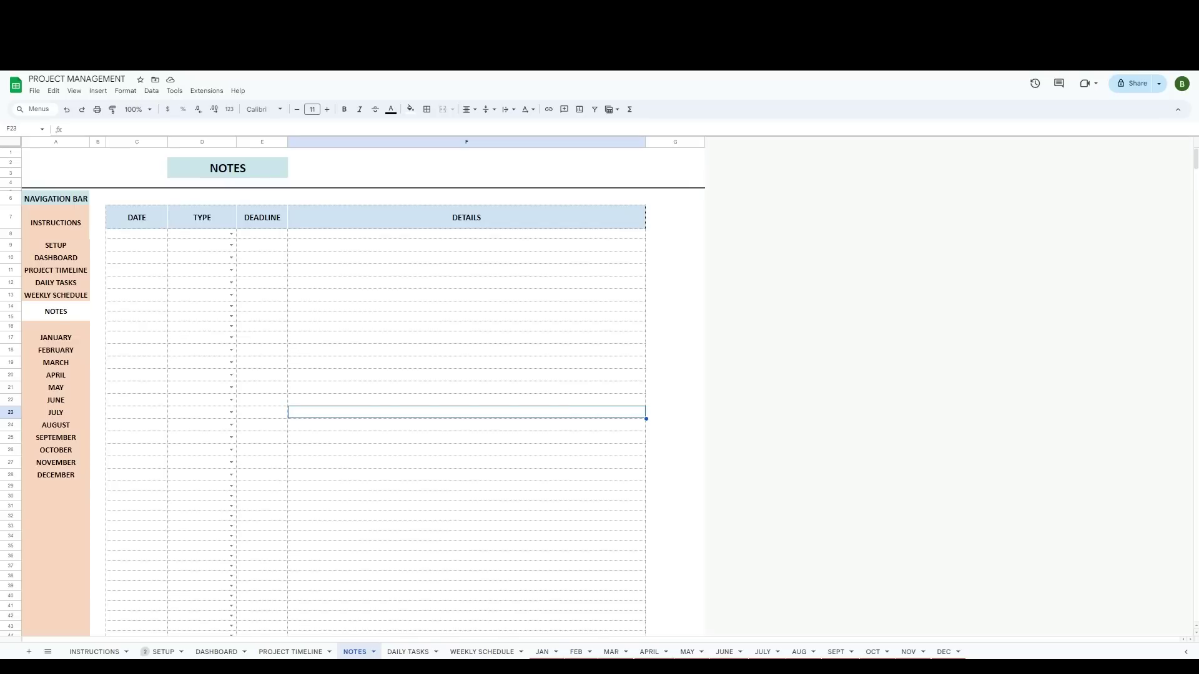
{"action": "left_click", "coordinate": [551, 463]}
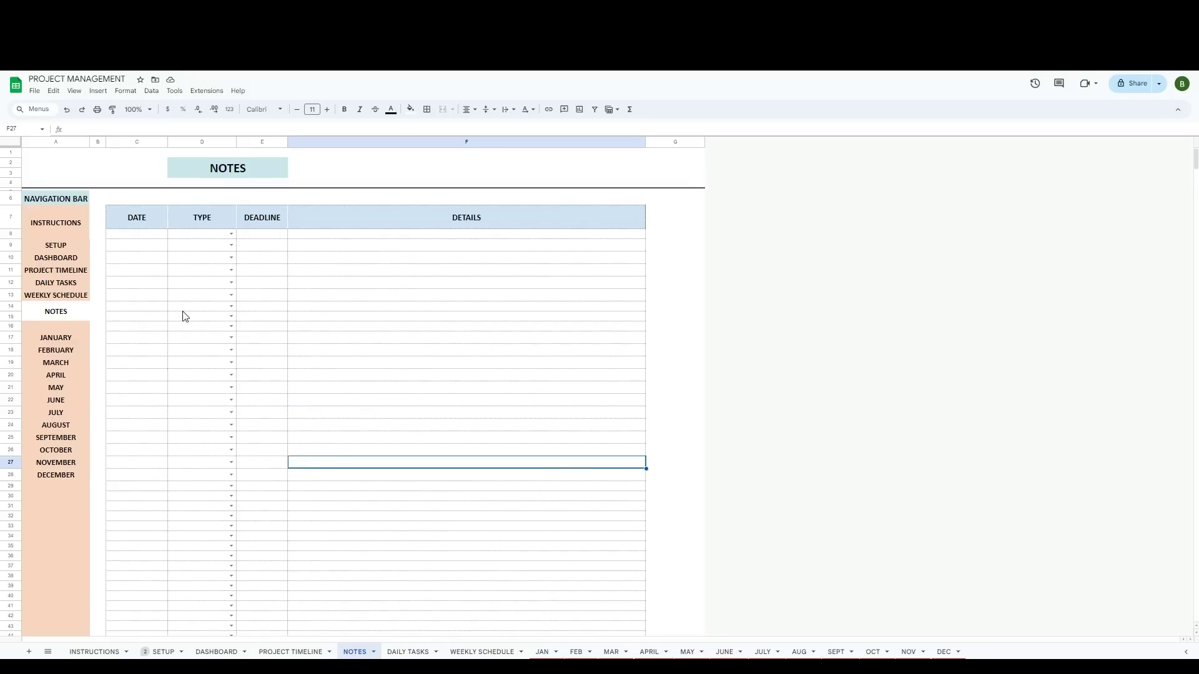
{"action": "left_click", "coordinate": [152, 236]}
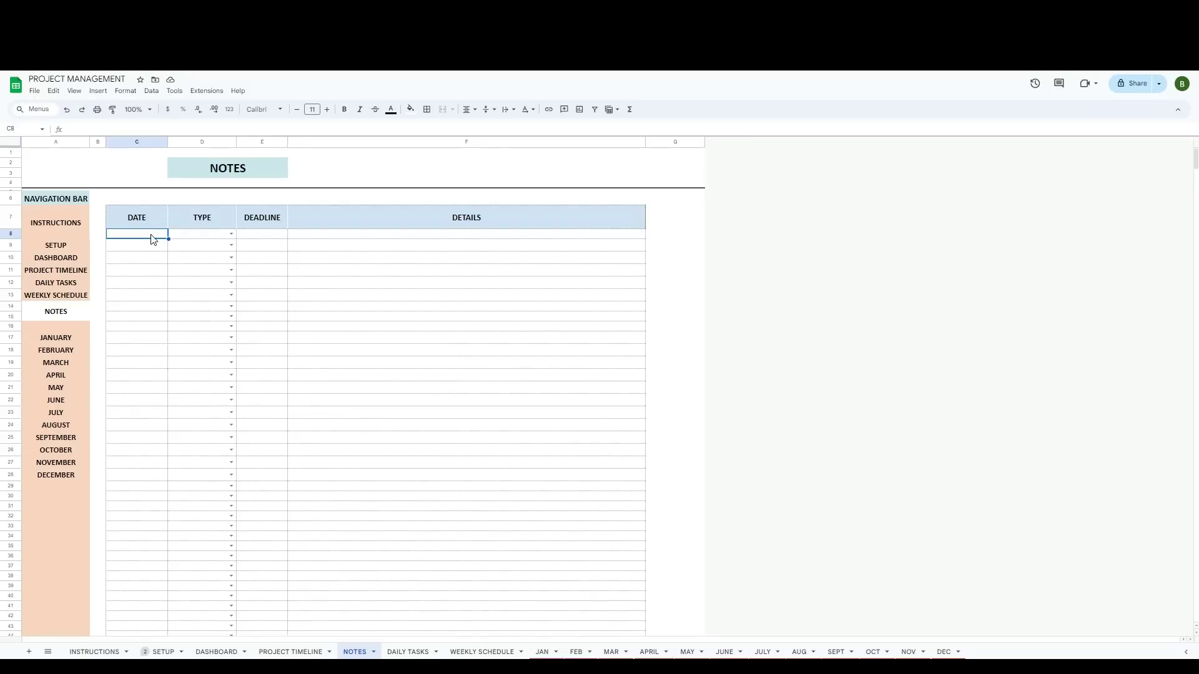
{"action": "left_click", "coordinate": [173, 652]}
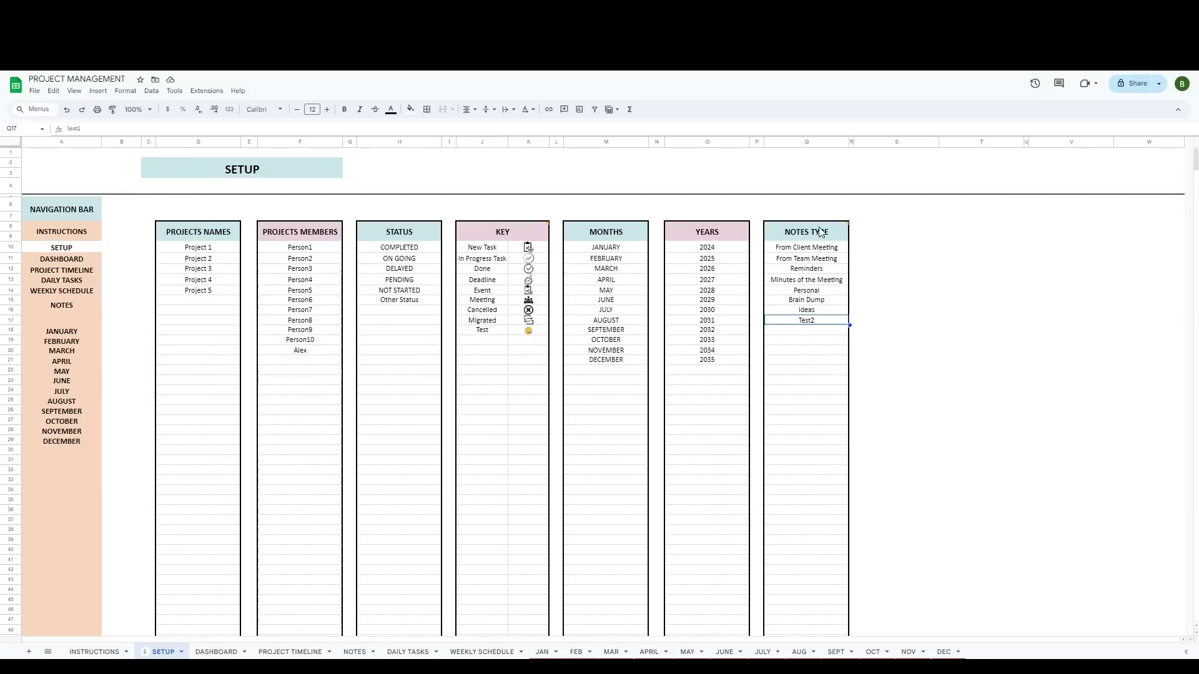
{"action": "left_click", "coordinate": [348, 653]}
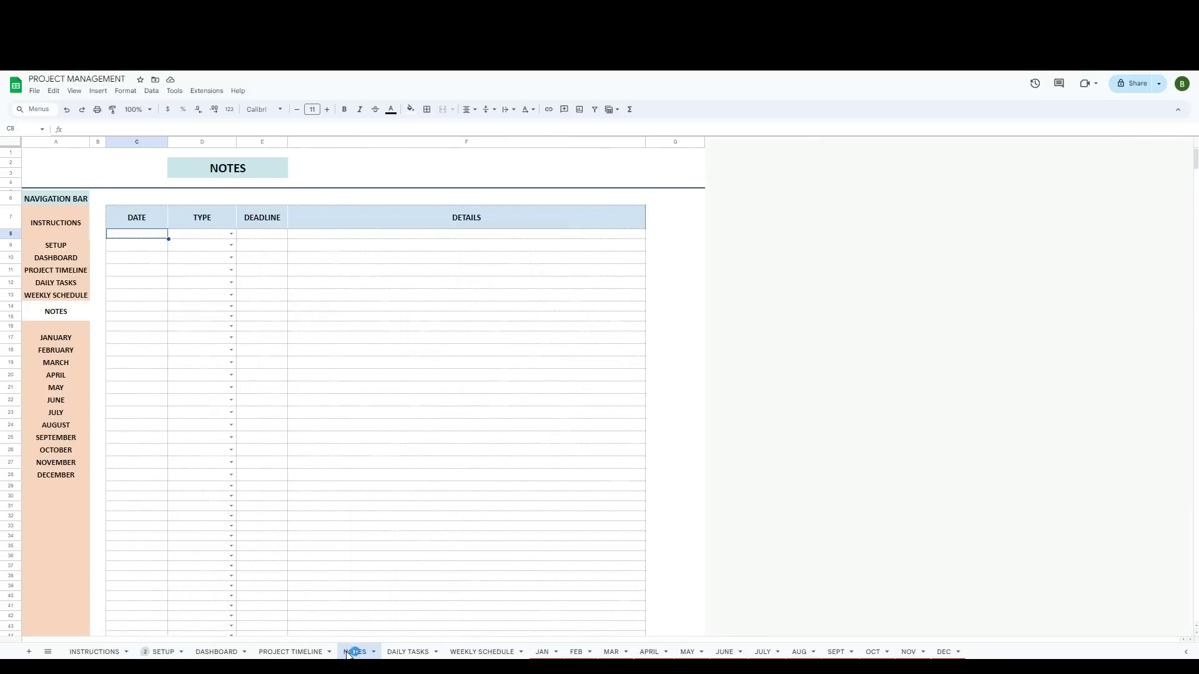
- Enter the note date 7/1 in row 8 and choose Test2 as its type
{"action": "left_click", "coordinate": [147, 237]}
{"action": "type", "text": "7/1"}
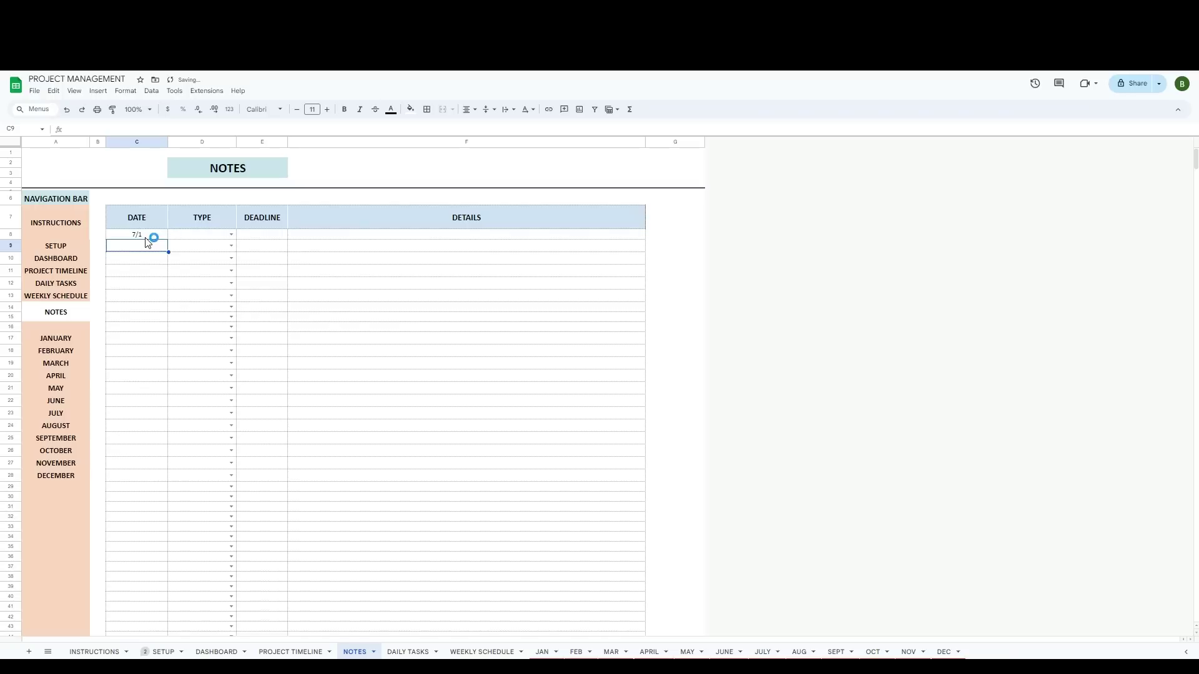
{"action": "key", "text": "Tab"}
{"action": "left_click", "coordinate": [231, 235]}
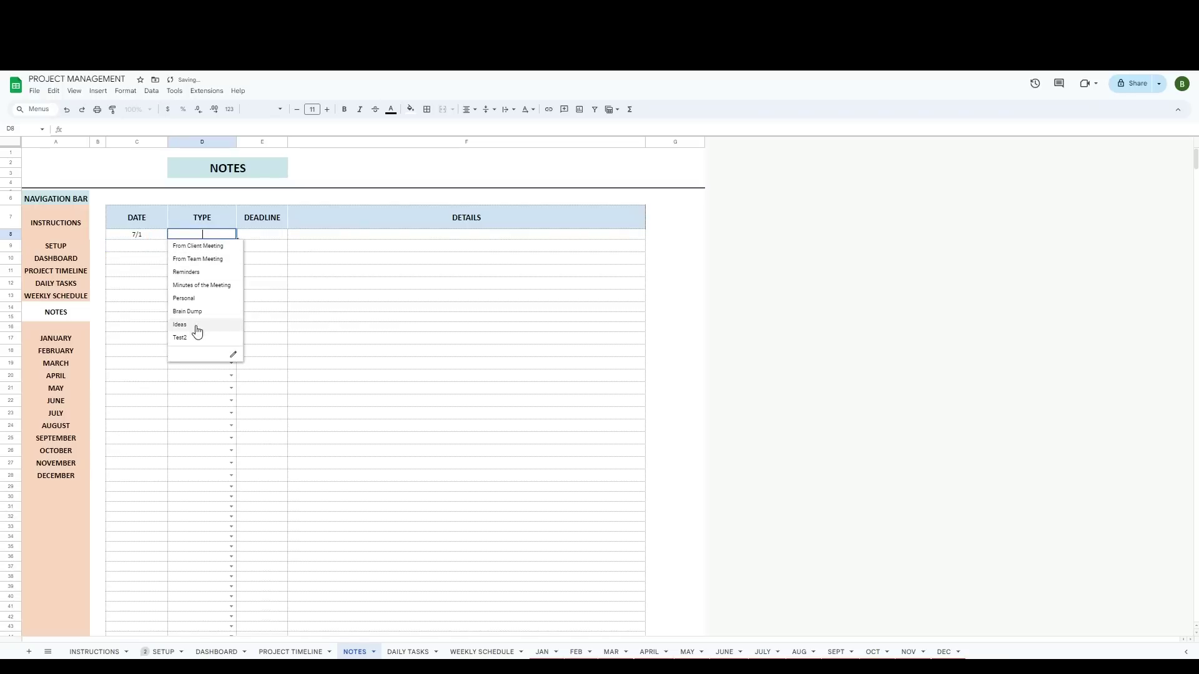
{"action": "left_click", "coordinate": [199, 340]}
- Give the note an 8/1 deadline and placeholder details text
{"action": "left_click", "coordinate": [262, 240]}
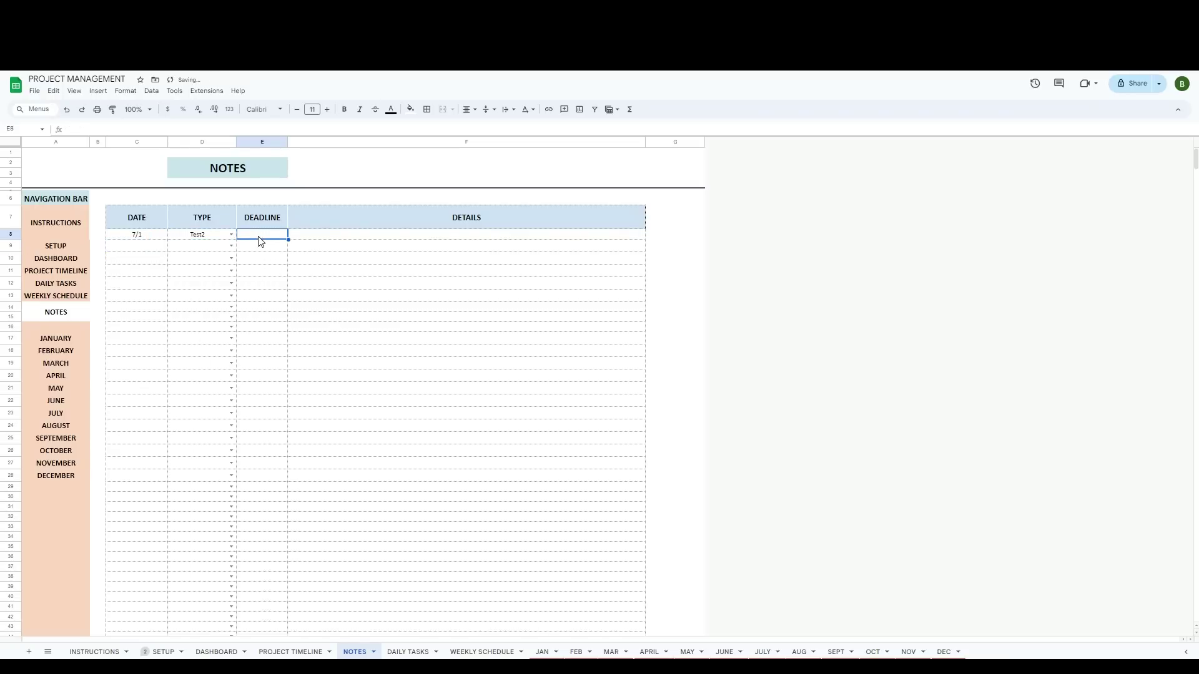
{"action": "double_click", "coordinate": [259, 237]}
{"action": "type", "text": "8/1"}
{"action": "key", "text": "Return"}
{"action": "key", "text": "Up"}
{"action": "key", "text": "Right"}
{"action": "type", "text": "notes lkajsdflkja;sdfklja;sdflkjas;dfjlkas;dkjf"}
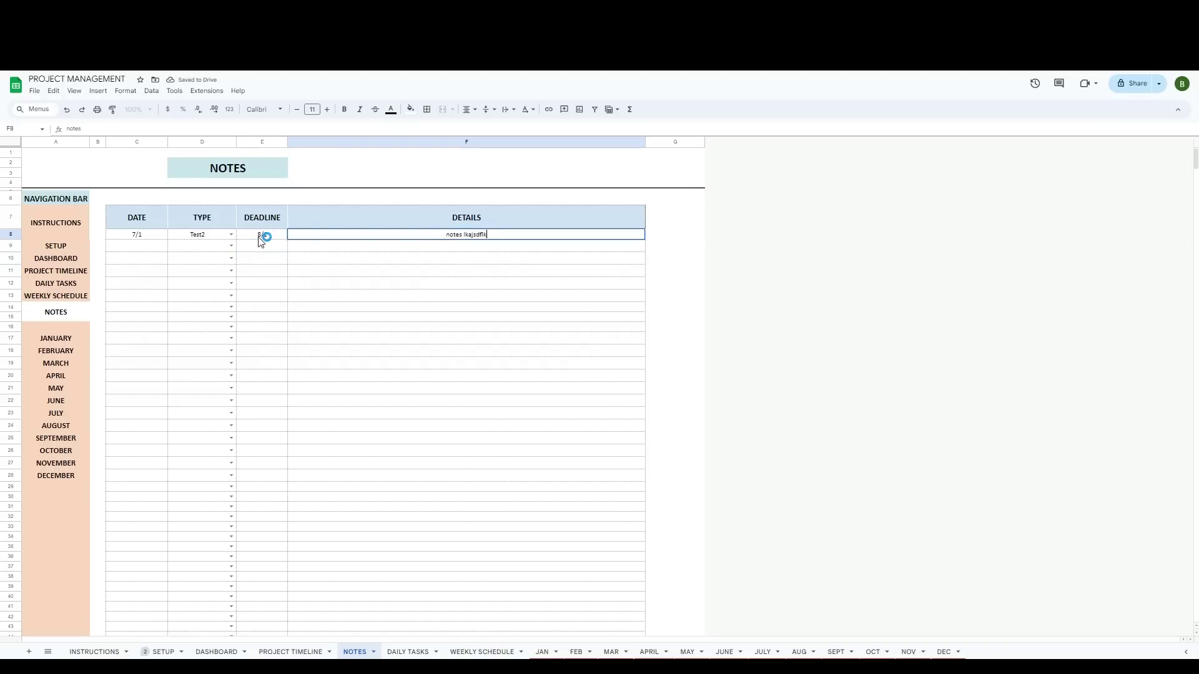
{"action": "key", "text": "Return"}
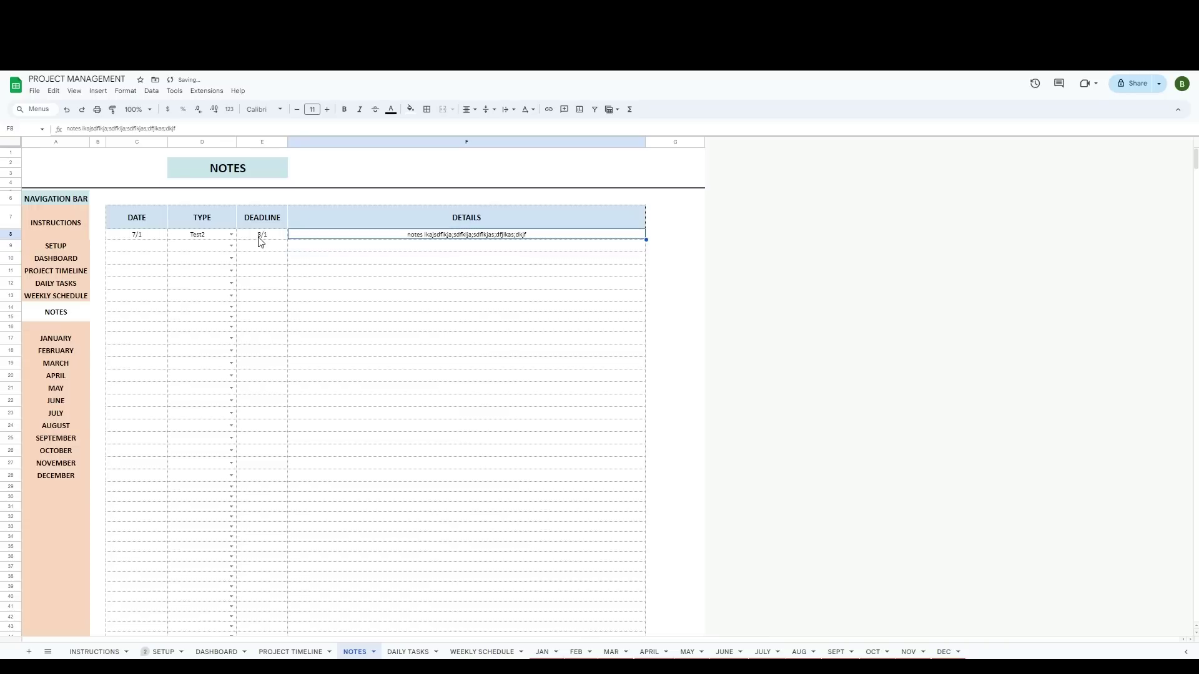
- Restore the 7/1 date after clearing it, re-enter the 8/1 deadline, and move to DAILY TASKS
{"action": "key", "text": "Up"}
{"action": "key", "text": "Left"}
{"action": "key", "text": "Left"}
{"action": "key", "text": "Left"}
{"action": "key", "text": "Delete"}
{"action": "key", "text": "Right"}
{"action": "key", "text": "Right"}
{"action": "key", "text": "ctrl+z"}
{"action": "key", "text": "Right"}
{"action": "key", "text": "Right"}
{"action": "type", "text": "8/1"}
{"action": "left_click", "coordinate": [366, 349]}
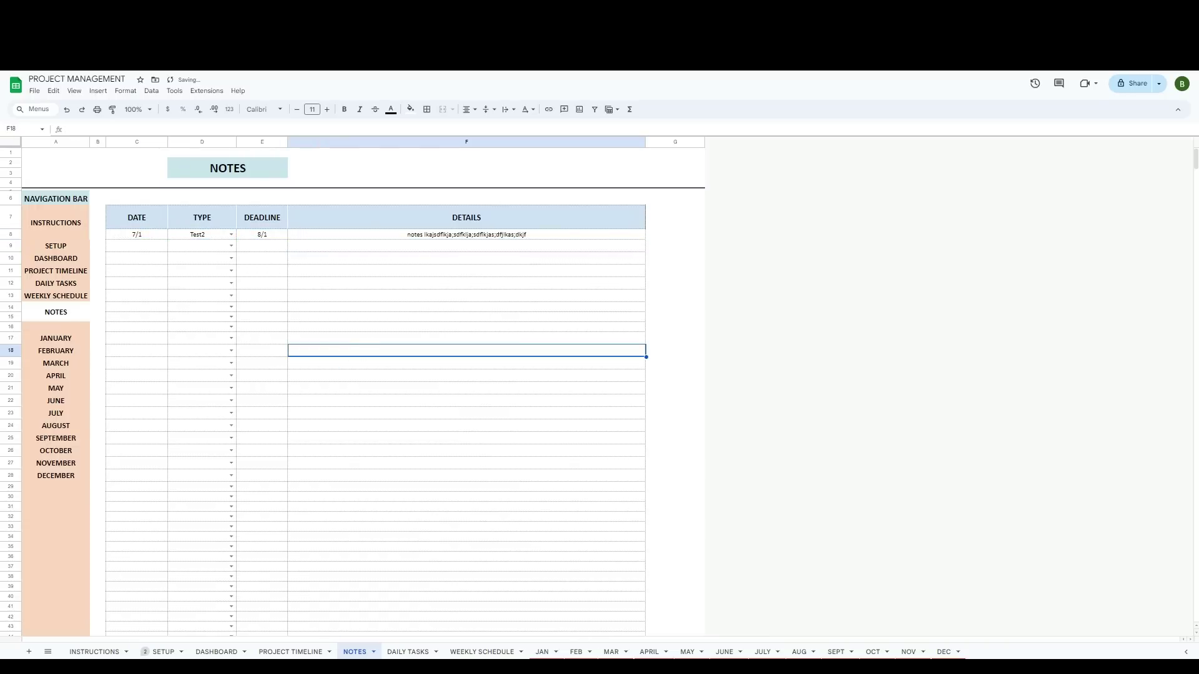
{"action": "key", "text": "ctrl+shift+Page_Down"}
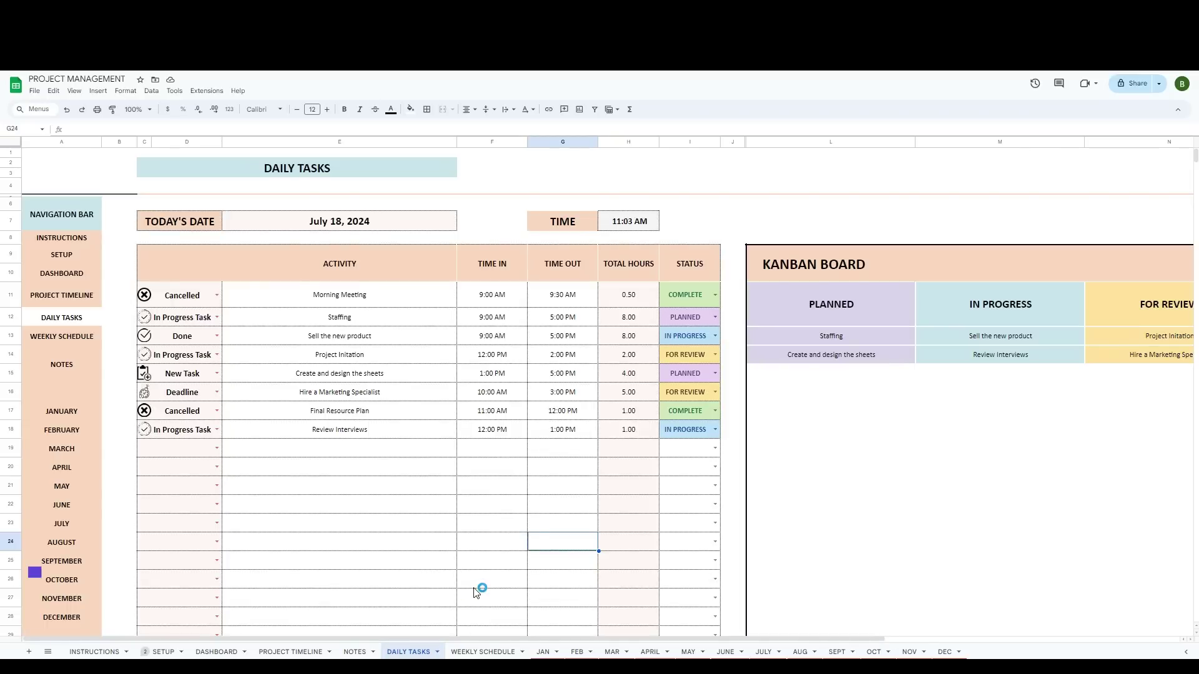
- Check the date and time cells, then delete the sample activities and times in E11:G19
{"action": "left_click", "coordinate": [310, 223]}
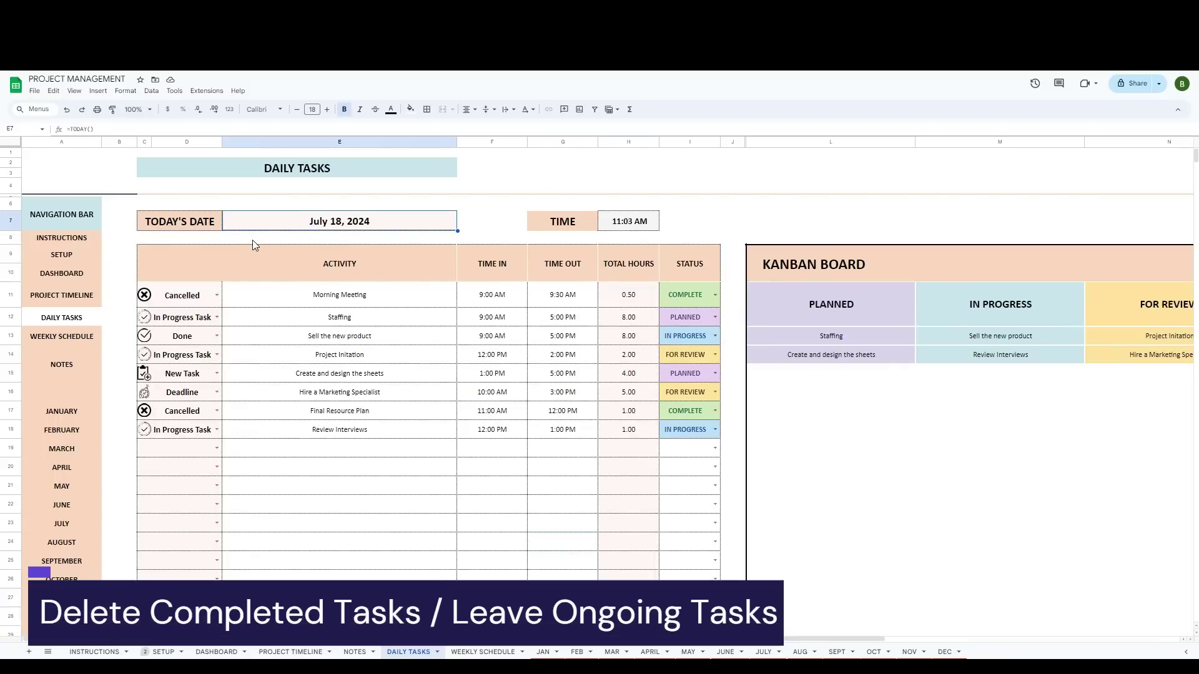
{"action": "left_click", "coordinate": [644, 222]}
{"action": "left_click", "coordinate": [450, 467]}
{"action": "left_click_drag", "start_coordinate": [318, 296], "coordinate": [548, 451]}
{"action": "key", "text": "Delete"}
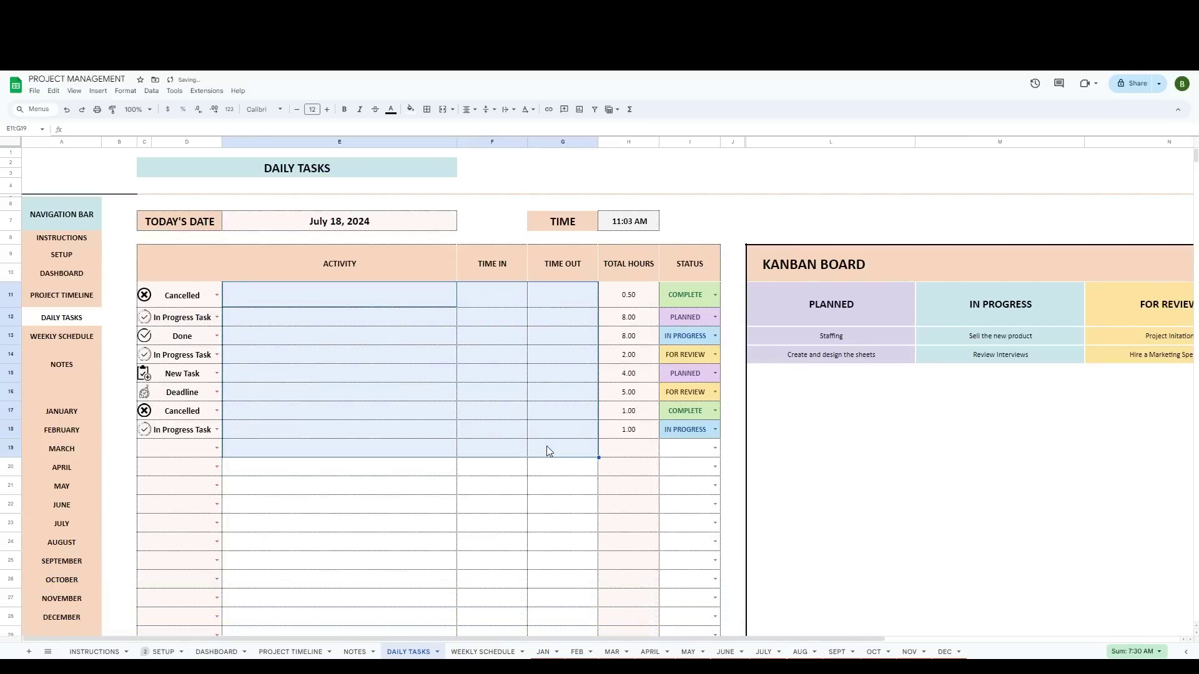
- Delete the sample statuses in I11:I19 and the task type labels in D11:D21
{"action": "left_click", "coordinate": [693, 504]}
{"action": "left_click_drag", "start_coordinate": [688, 293], "coordinate": [701, 455]}
{"action": "key", "text": "Delete"}
{"action": "left_click", "coordinate": [337, 354]}
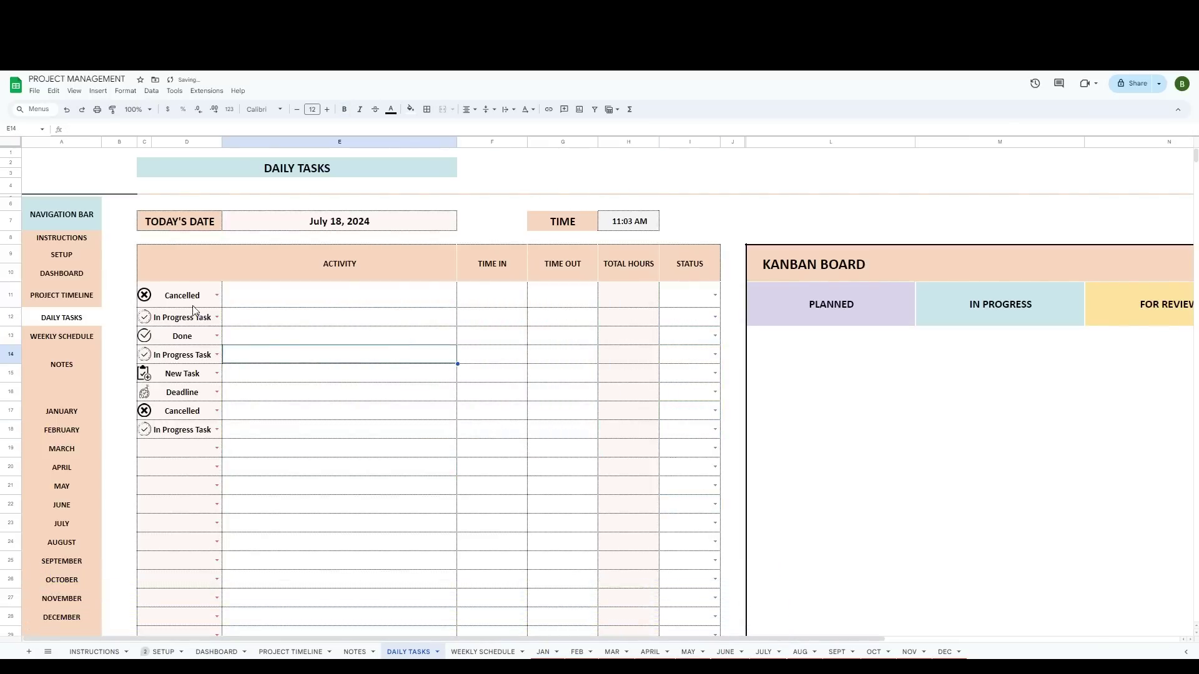
{"action": "left_click_drag", "start_coordinate": [175, 293], "coordinate": [174, 481]}
{"action": "key", "text": "Delete"}
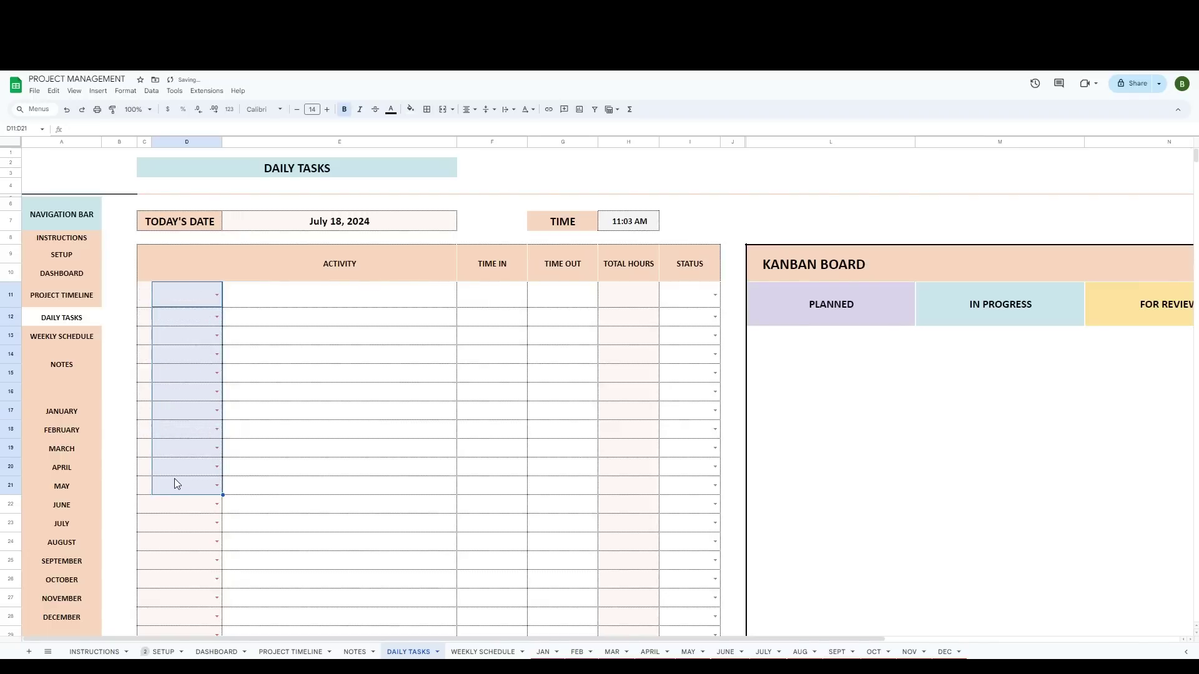
- Check the TOTAL HOURS formula, then enter activities Task1 and Task 2
{"action": "left_click", "coordinate": [338, 320]}
{"action": "left_click", "coordinate": [630, 302]}
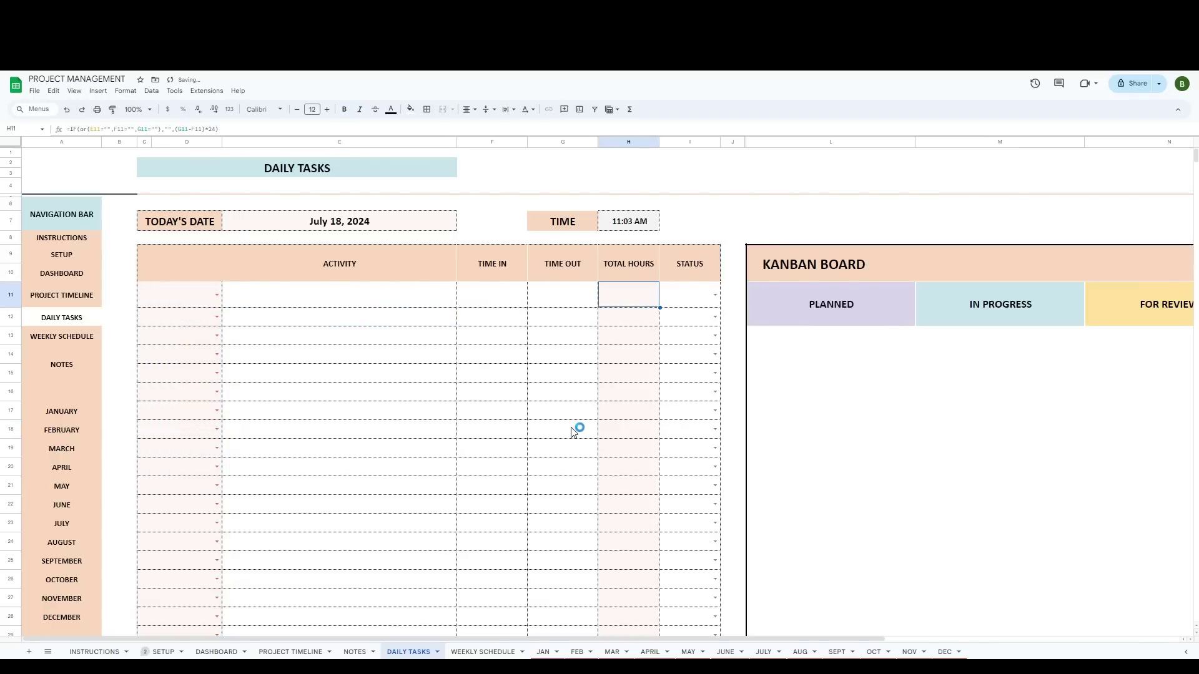
{"action": "left_click", "coordinate": [317, 298]}
{"action": "type", "text": "Task"}
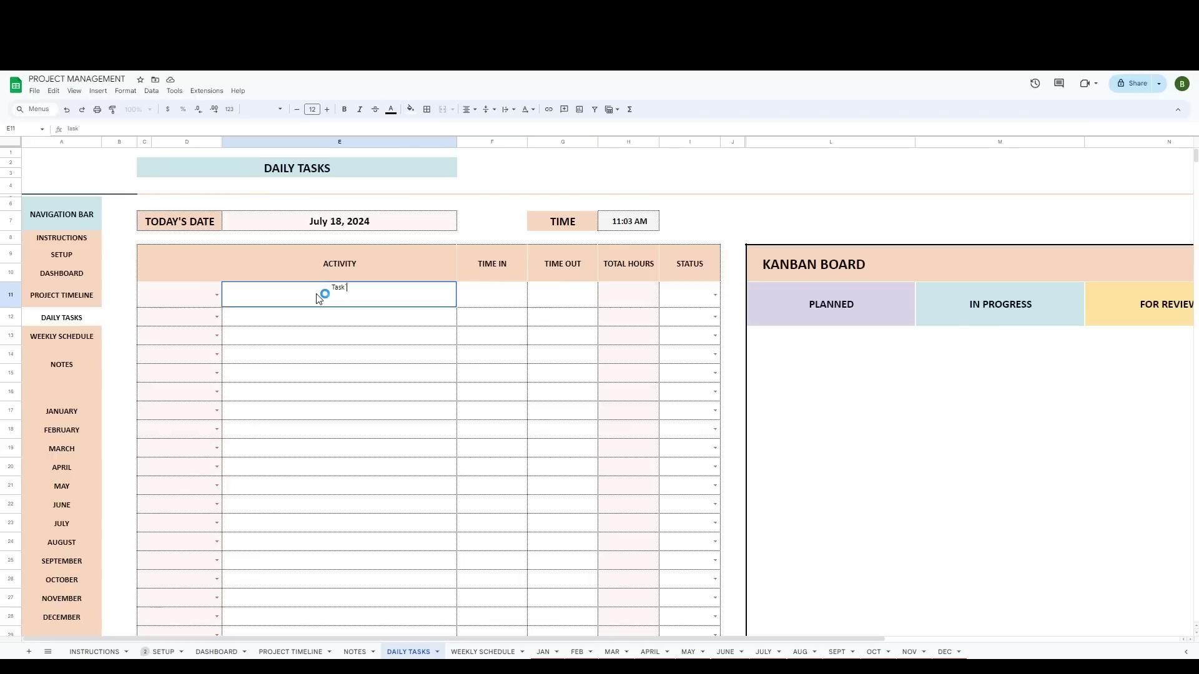
{"action": "type", "text": "1"}
{"action": "key", "text": "Return"}
{"action": "type", "text": "Task 2"}
{"action": "key", "text": "Return"}
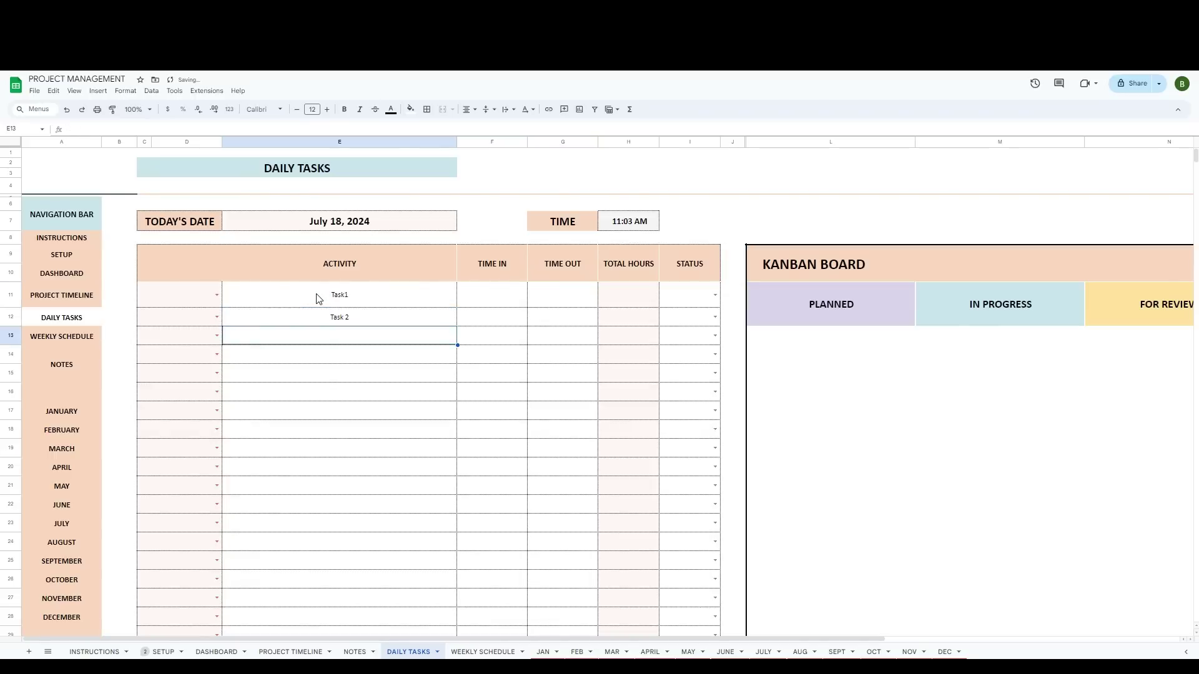
- Give Task1 times 8:00 AM to 9:00 AM and status PLANNED
{"action": "left_click", "coordinate": [485, 304]}
{"action": "type", "text": "8"}
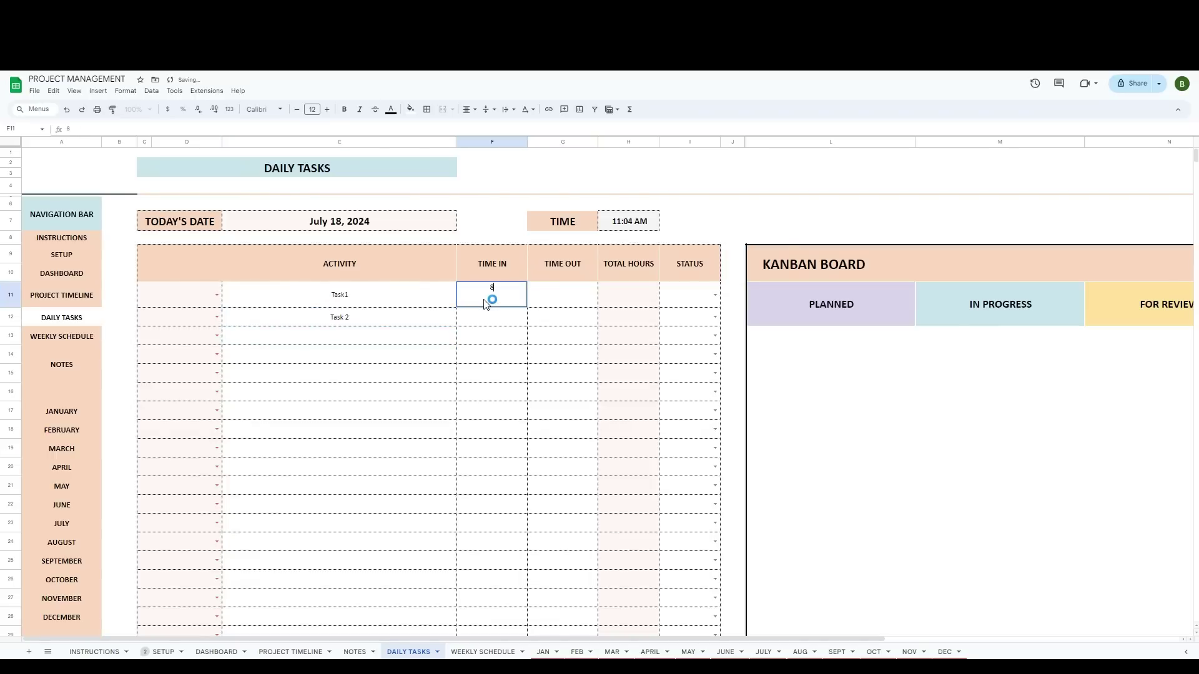
{"action": "type", "text": ":00 AM"}
{"action": "key", "text": "Tab"}
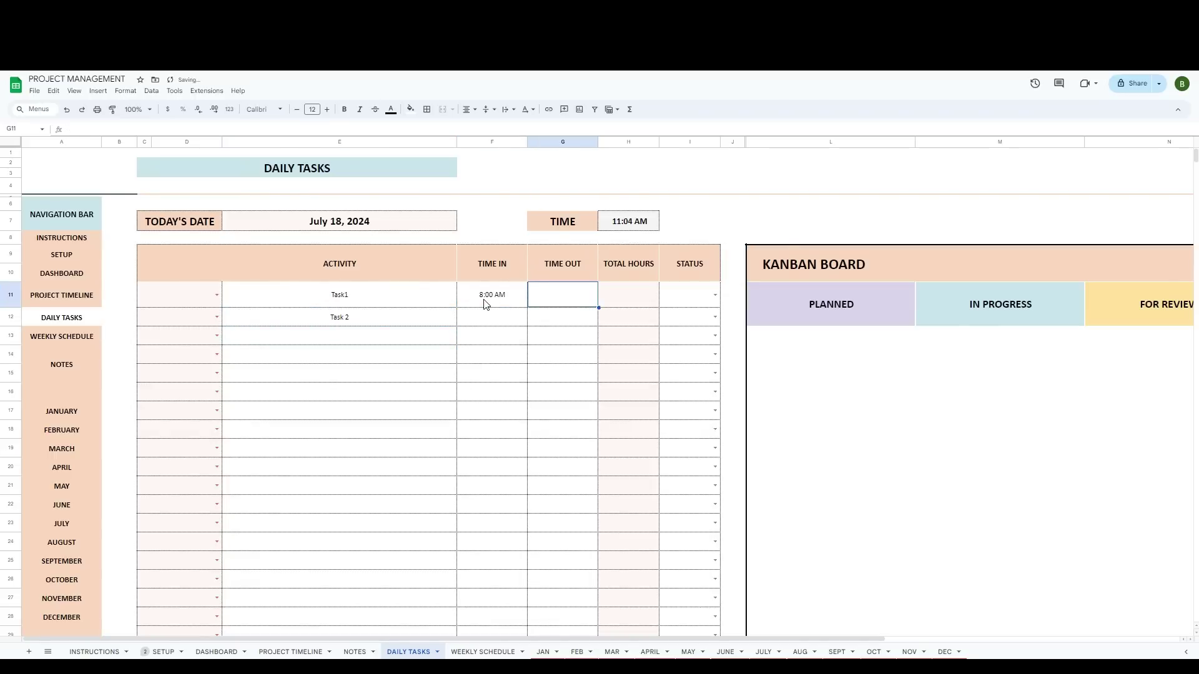
{"action": "type", "text": "9:00"}
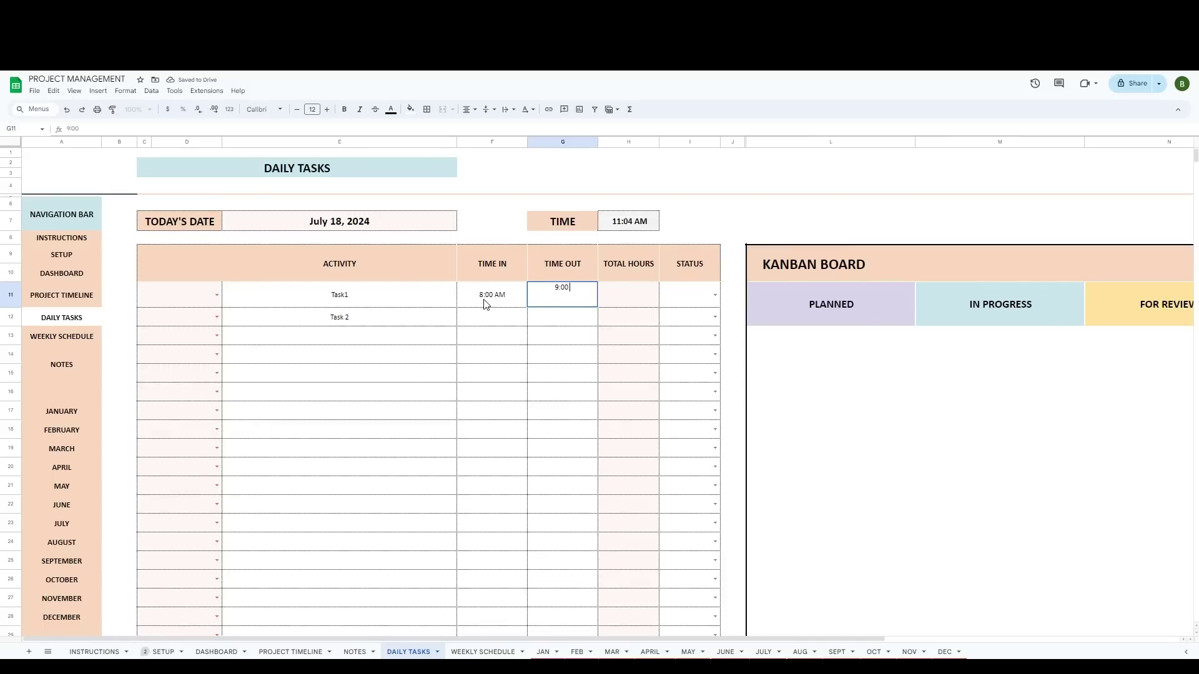
{"action": "type", "text": " AM"}
{"action": "key", "text": "Return"}
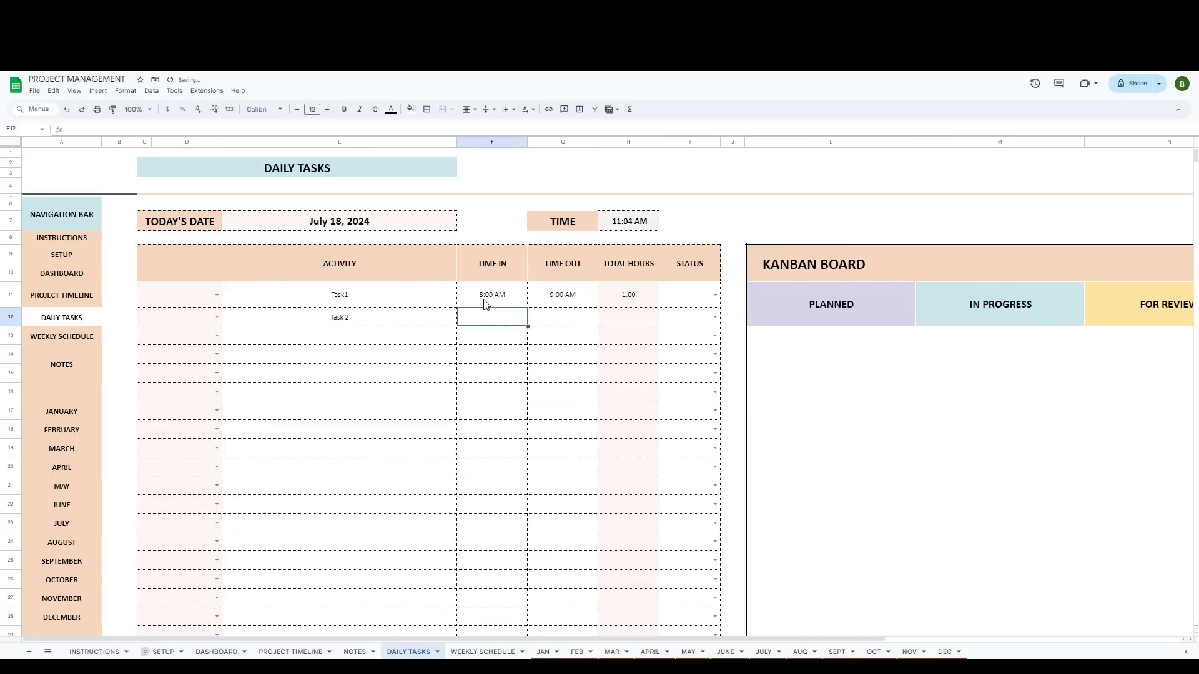
{"action": "left_click", "coordinate": [687, 297]}
{"action": "left_click", "coordinate": [715, 296]}
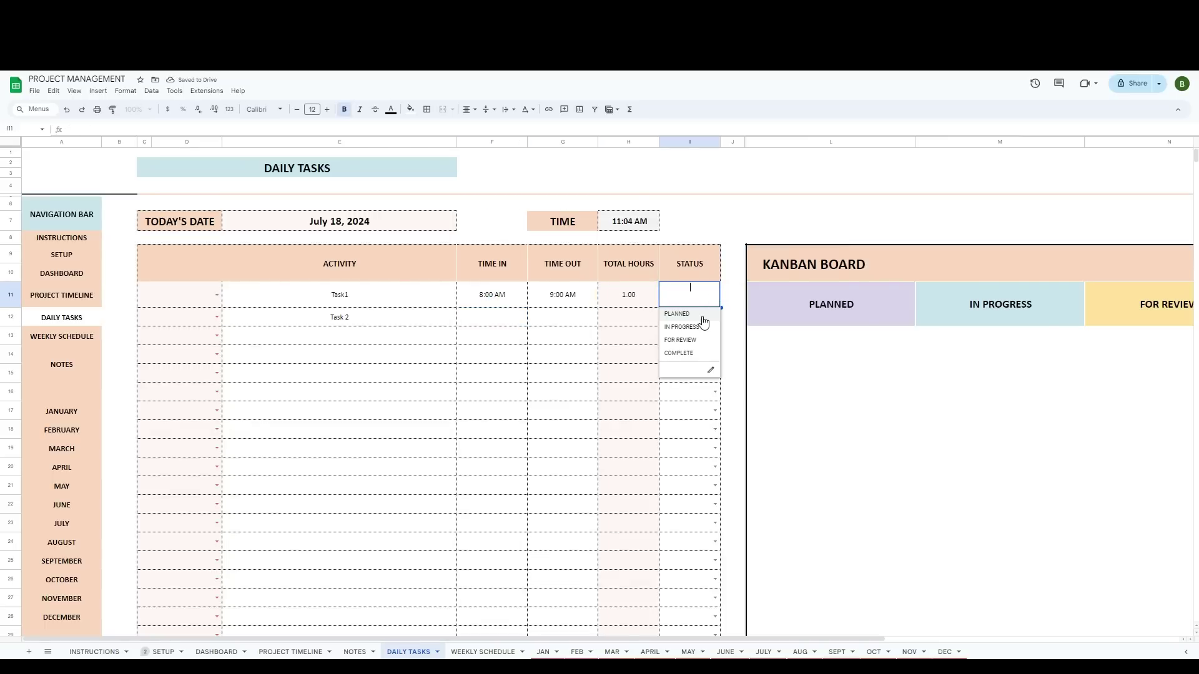
{"action": "left_click", "coordinate": [704, 314]}
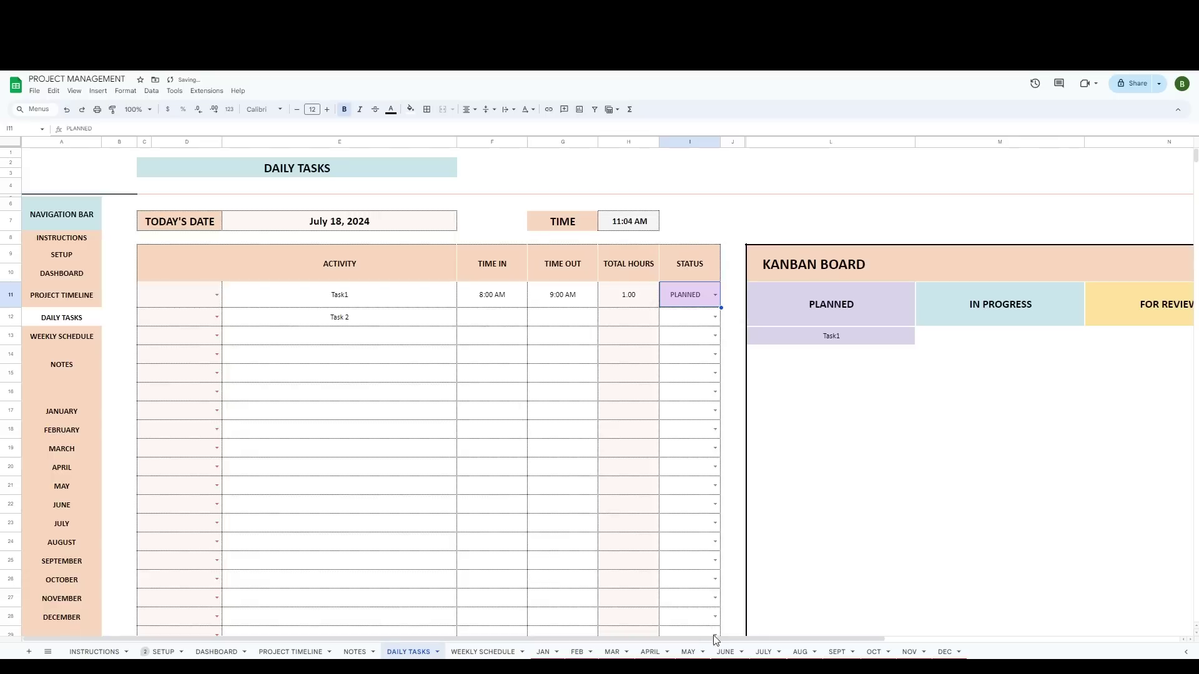
{"action": "left_click", "coordinate": [864, 634]}
{"action": "left_click_drag", "start_coordinate": [856, 639], "coordinate": [687, 562]}
- Set Task1's type to New Task and Task 2's type to Event
{"action": "left_click", "coordinate": [354, 359]}
{"action": "left_click", "coordinate": [217, 295]}
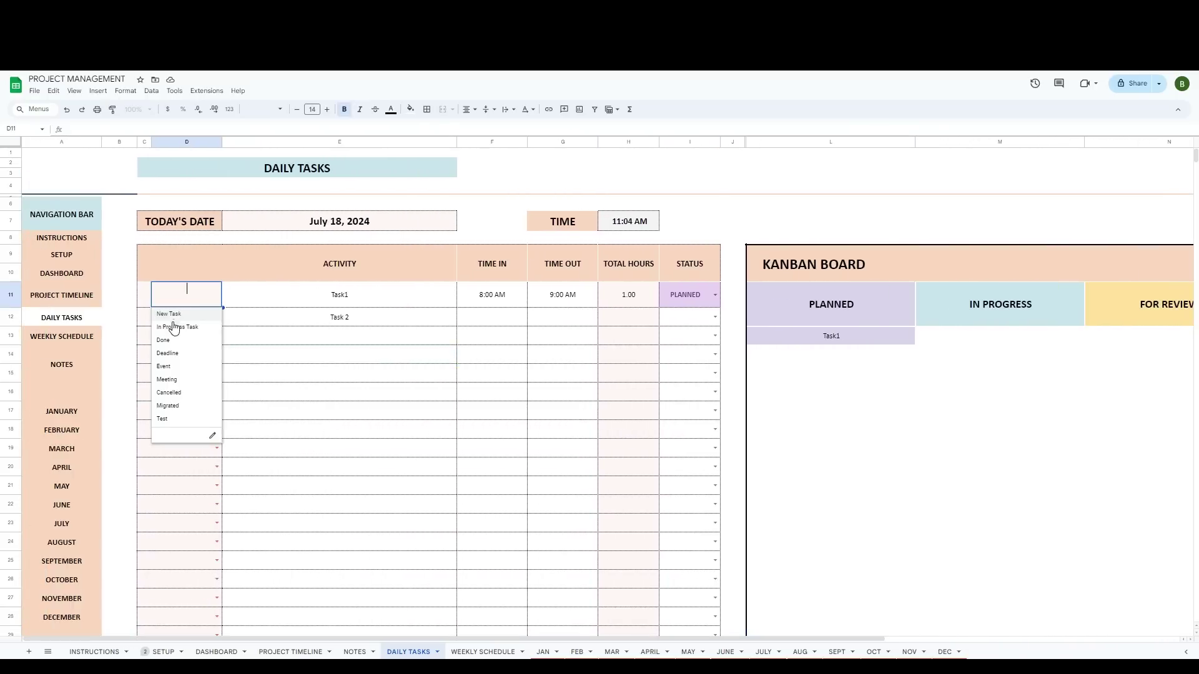
{"action": "left_click", "coordinate": [192, 320]}
{"action": "left_click", "coordinate": [216, 317]}
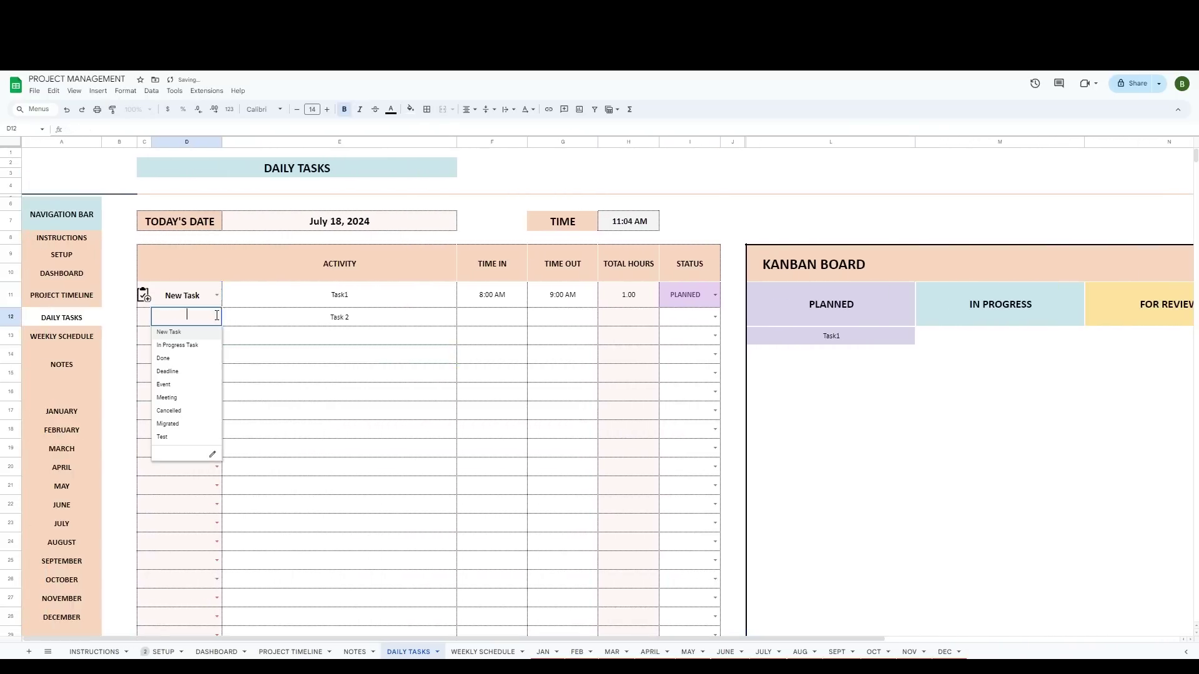
{"action": "left_click", "coordinate": [177, 346]}
{"action": "left_click", "coordinate": [217, 317]}
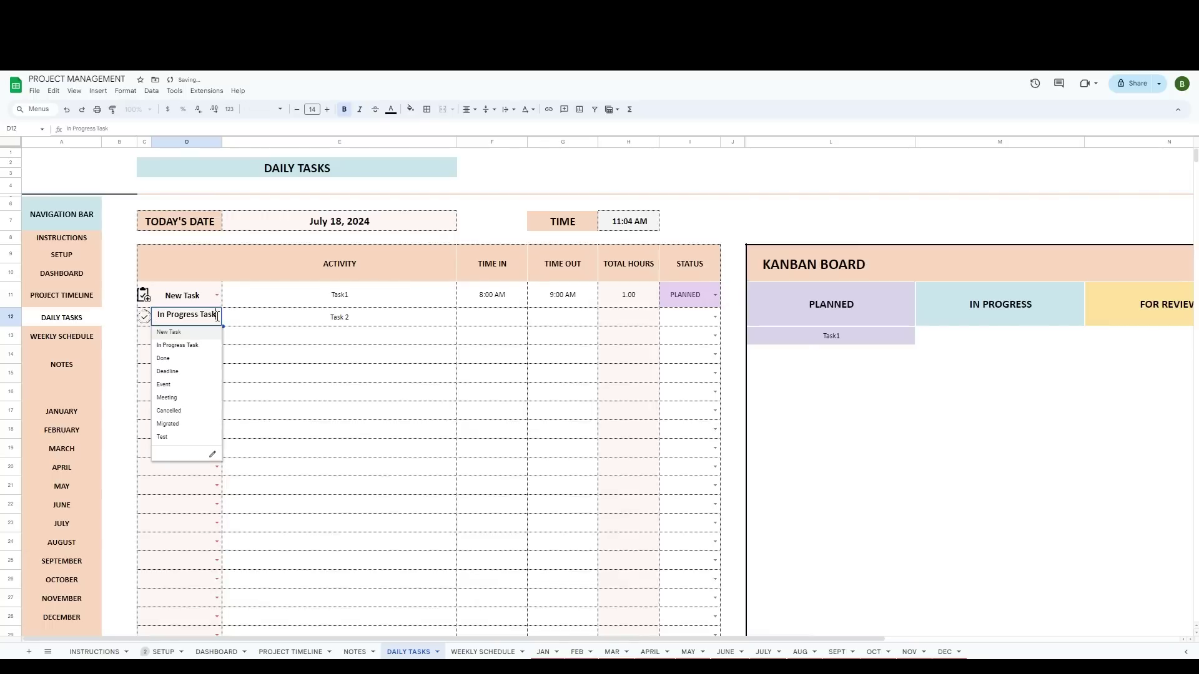
{"action": "left_click", "coordinate": [175, 402]}
{"action": "left_click", "coordinate": [287, 356]}
- Give Task 2 times 9:00 AM to 12:30 PM and status FOR REVIEW
{"action": "left_click", "coordinate": [487, 324]}
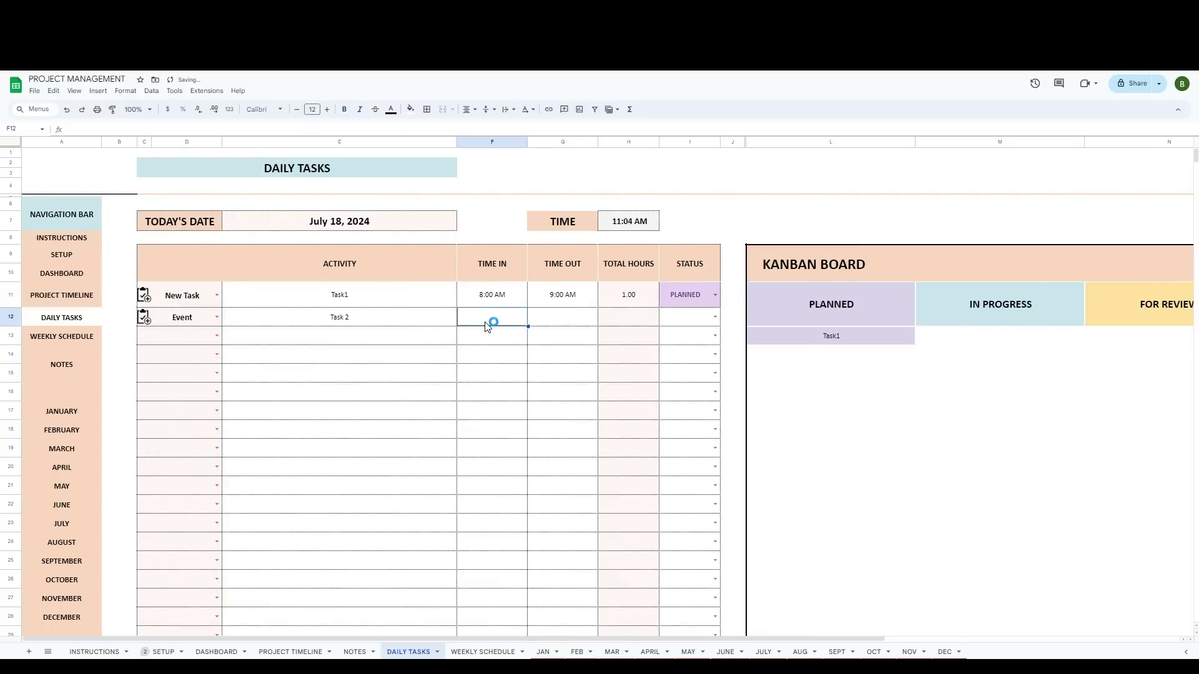
{"action": "type", "text": "9:00 AM"}
{"action": "key", "text": "Tab"}
{"action": "type", "text": "12"}
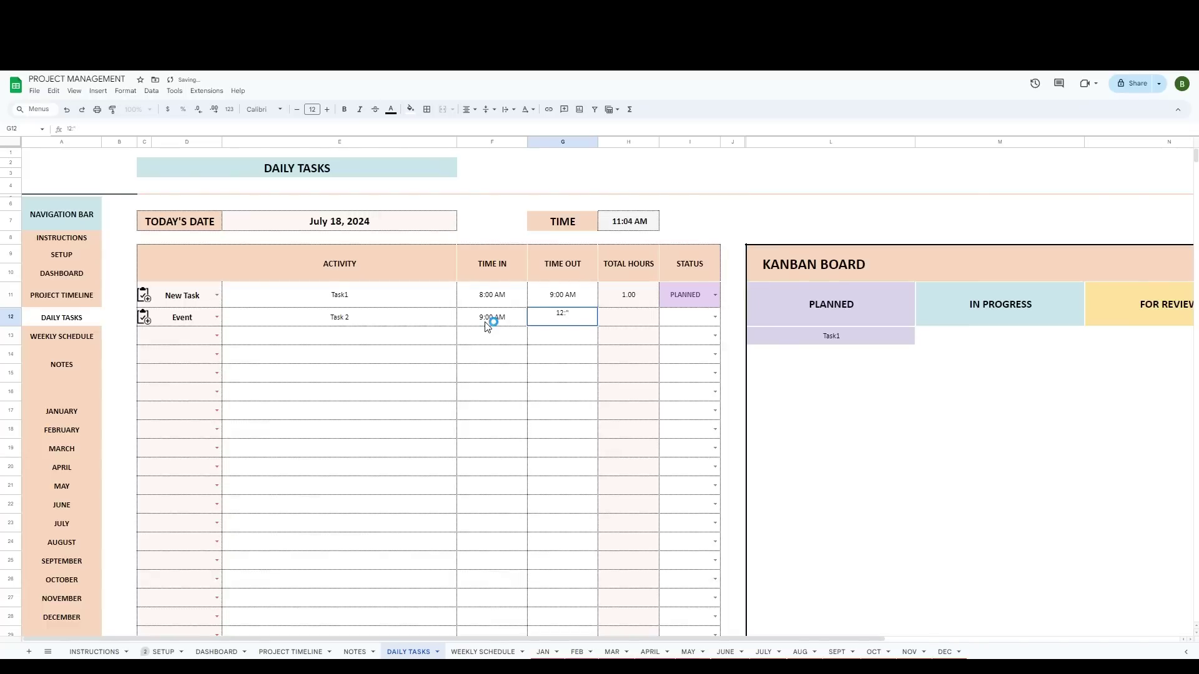
{"action": "type", "text": ":30 PM"}
{"action": "key", "text": "Tab"}
{"action": "key", "text": "Tab"}
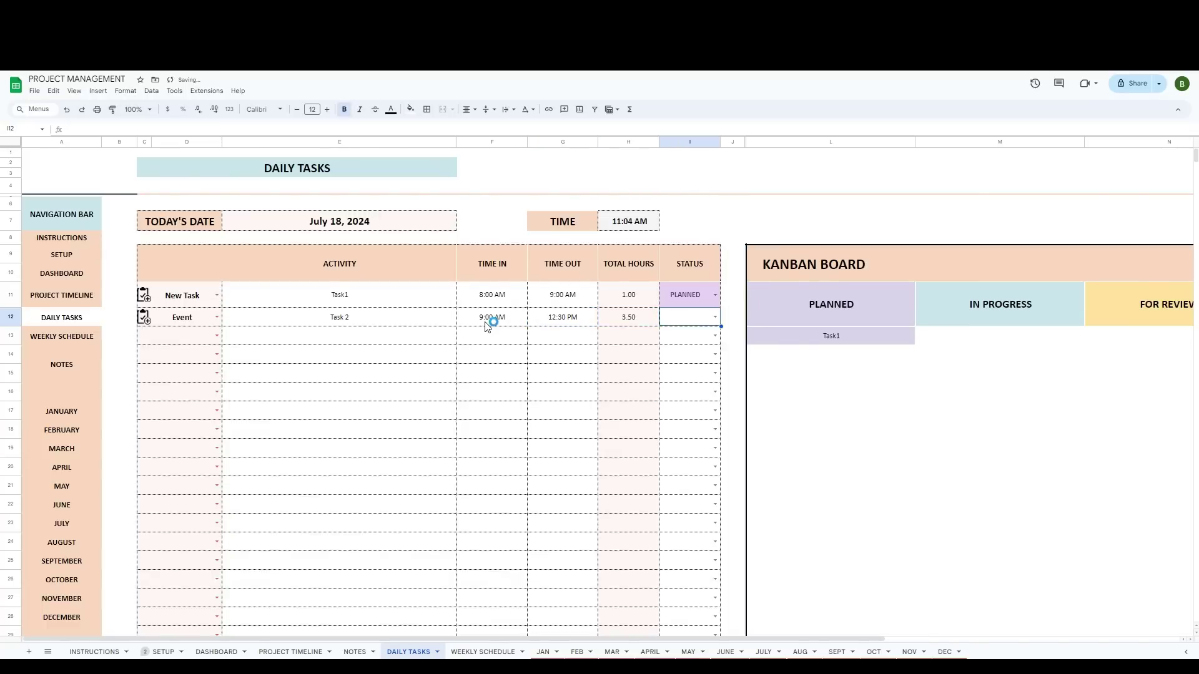
{"action": "left_click", "coordinate": [714, 318]}
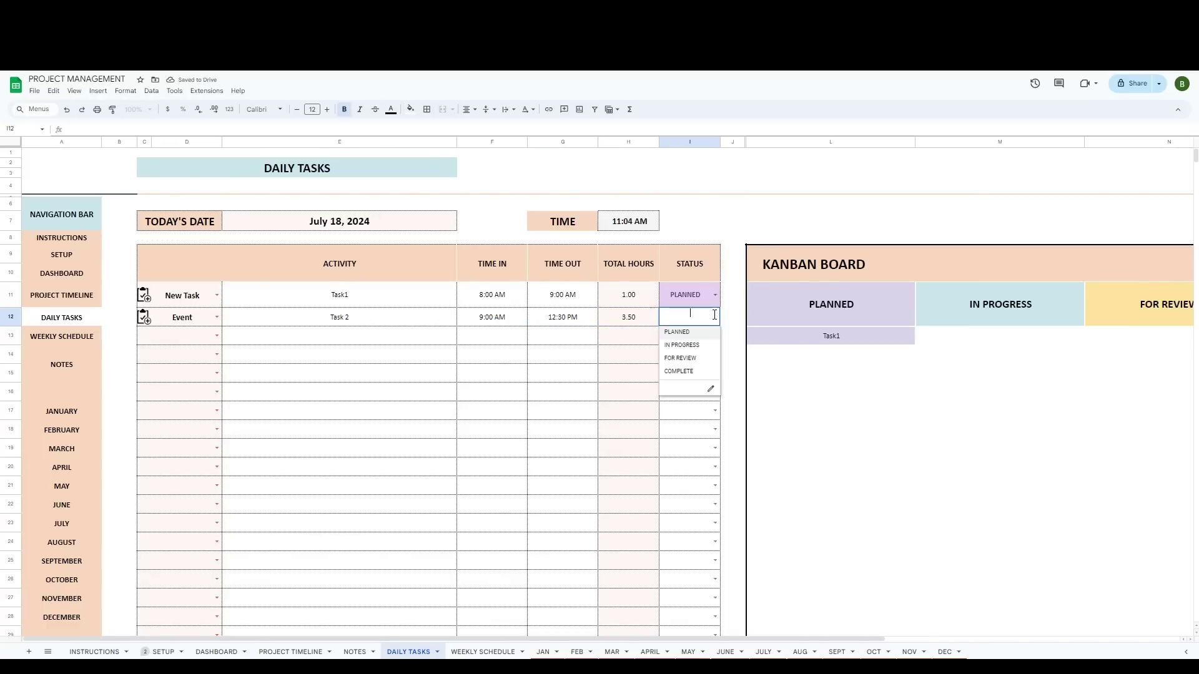
{"action": "left_click", "coordinate": [681, 356]}
- Scroll across to the Kanban board, then change Task 2's status to COMPLETE
{"action": "left_click_drag", "start_coordinate": [812, 638], "coordinate": [1022, 638]}
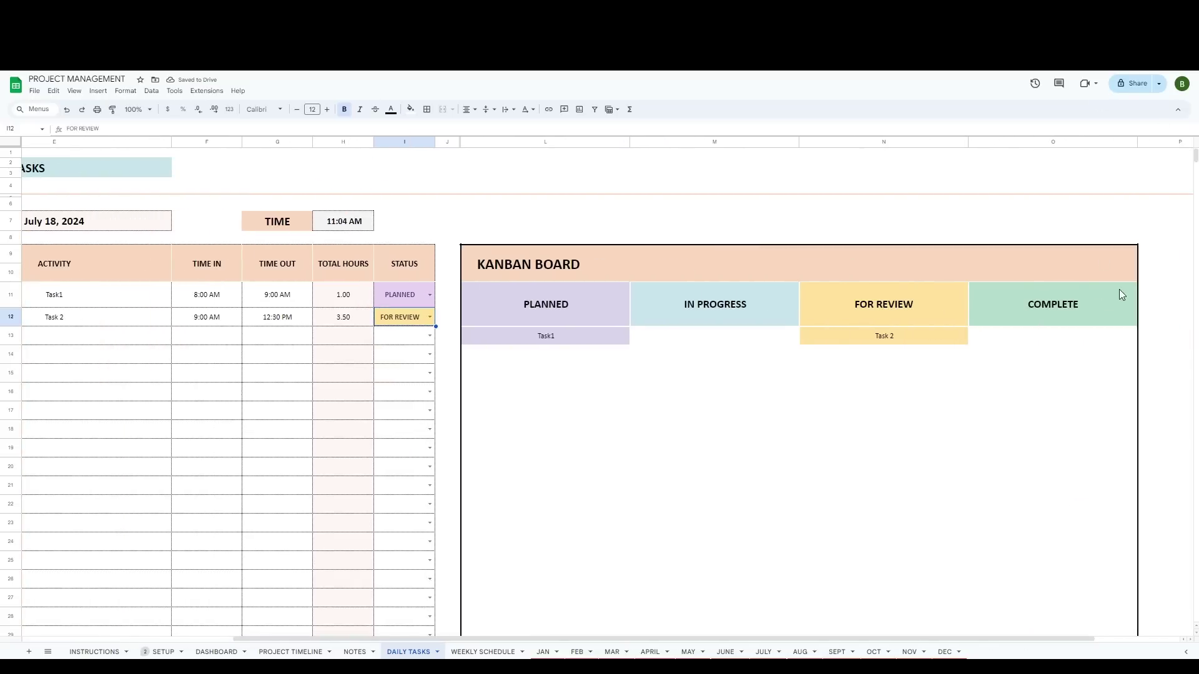
{"action": "left_click", "coordinate": [1002, 487]}
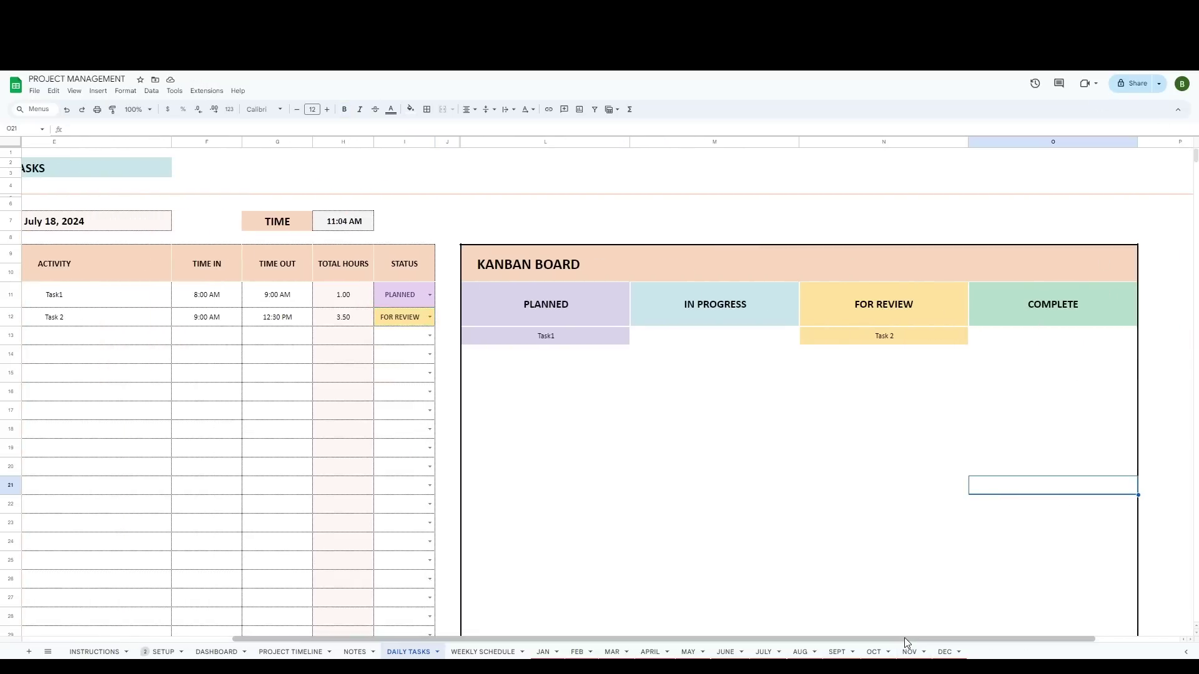
{"action": "left_click_drag", "start_coordinate": [907, 639], "coordinate": [1042, 648]}
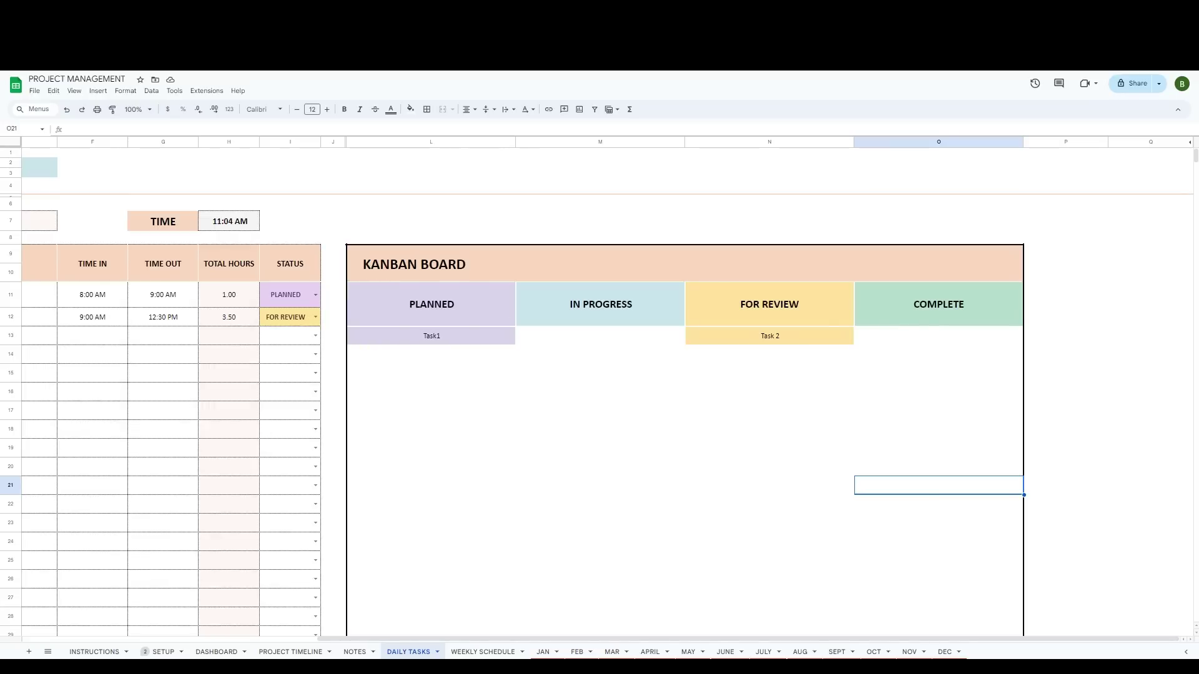
{"action": "left_click_drag", "start_coordinate": [741, 640], "coordinate": [447, 641]}
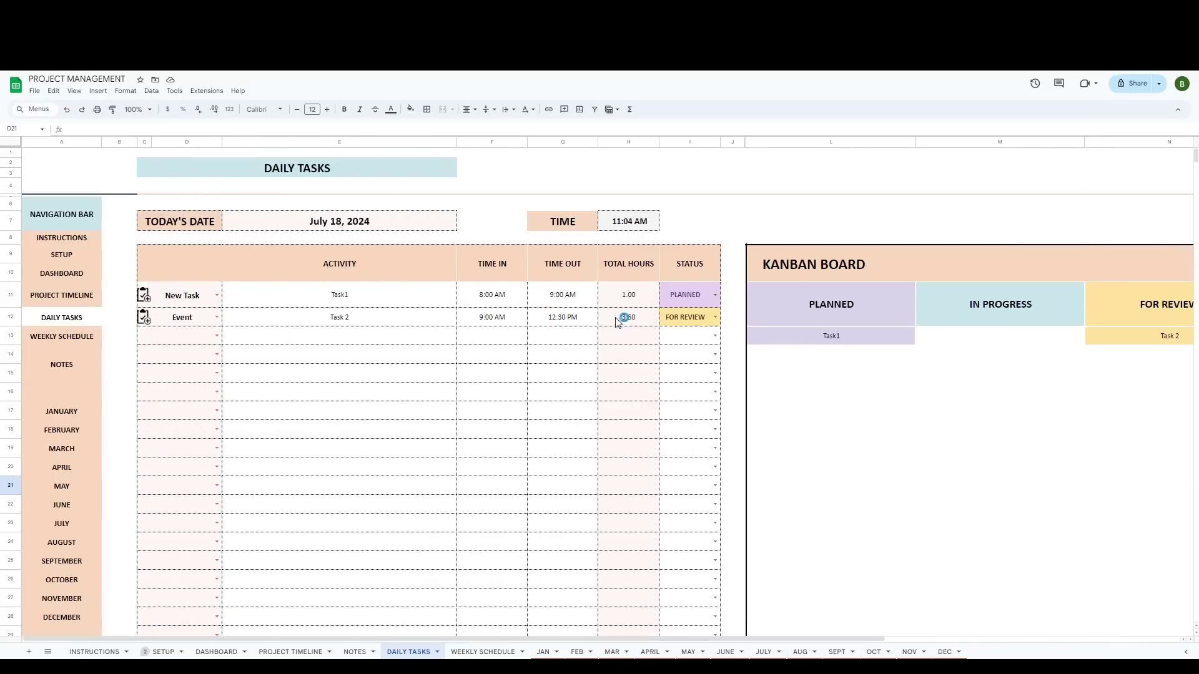
{"action": "left_click", "coordinate": [714, 318]}
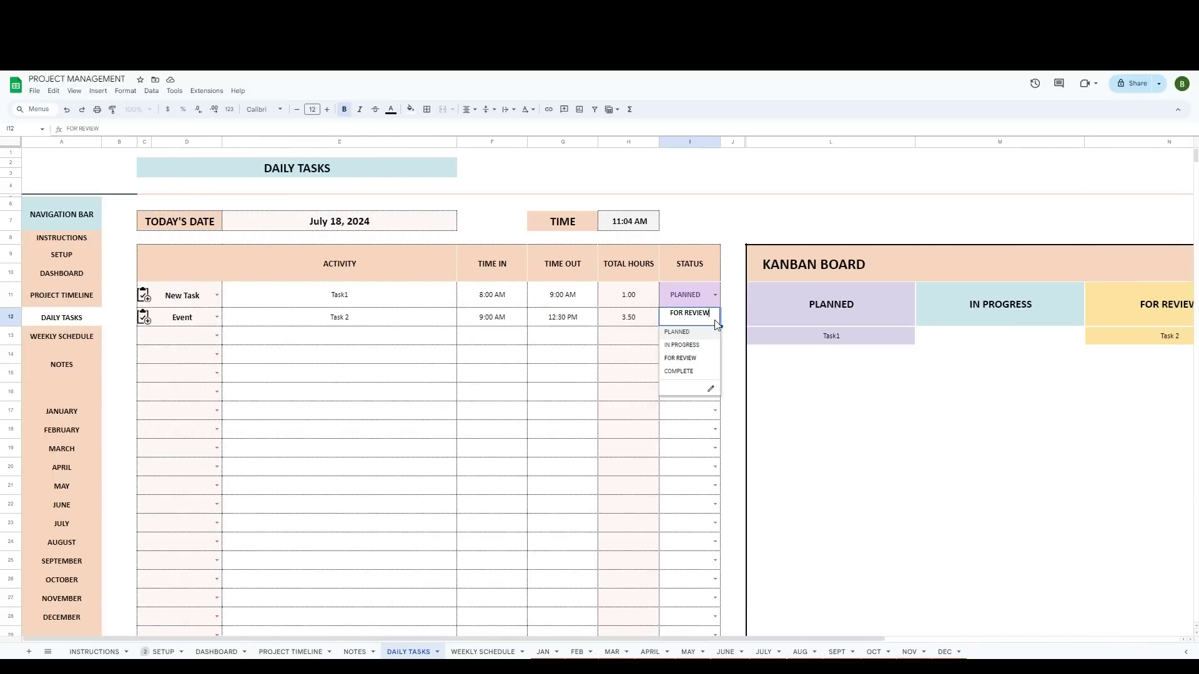
{"action": "left_click", "coordinate": [690, 372]}
{"action": "left_click", "coordinate": [492, 579]}
{"action": "mouse_move", "coordinate": [468, 640]}
{"action": "left_mouse_down"}
{"action": "mouse_move", "coordinate": [718, 639]}
{"action": "mouse_move", "coordinate": [468, 642]}
{"action": "left_mouse_up"}
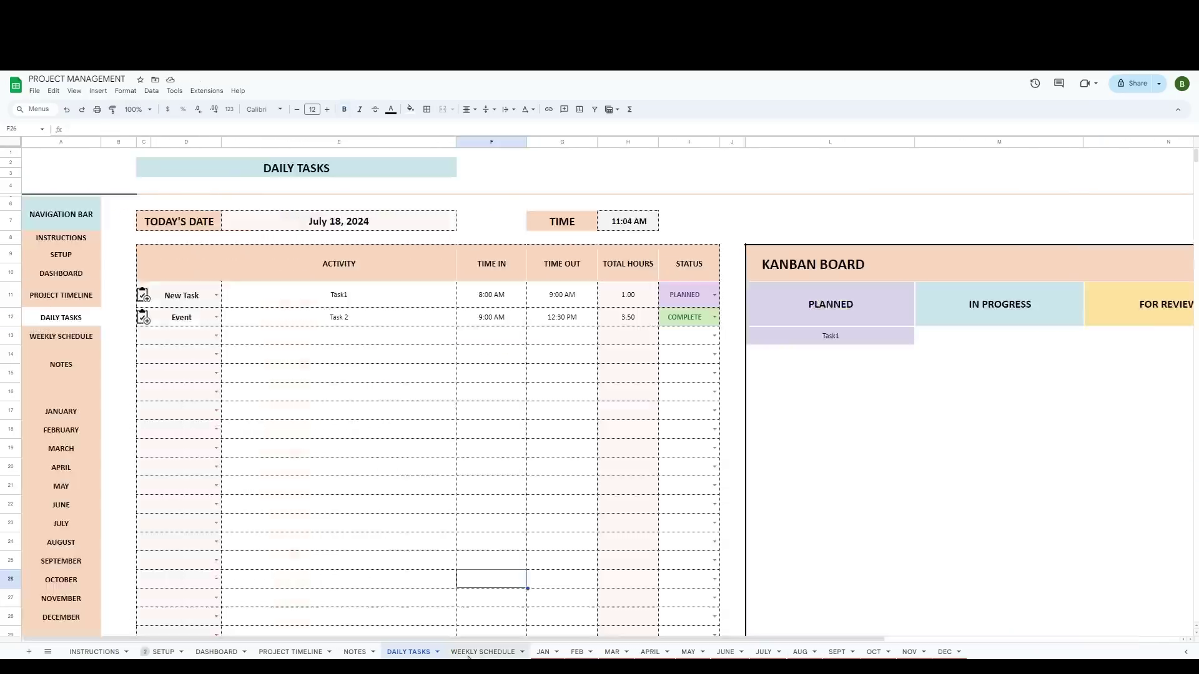
- Switch to WEEKLY SCHEDULE, glance at DAILY TASKS, and return to WEEKLY SCHEDULE
{"action": "left_click", "coordinate": [483, 651]}
{"action": "scroll", "coordinate": [434, 553], "scroll_direction": "up", "scroll_amount": 3}
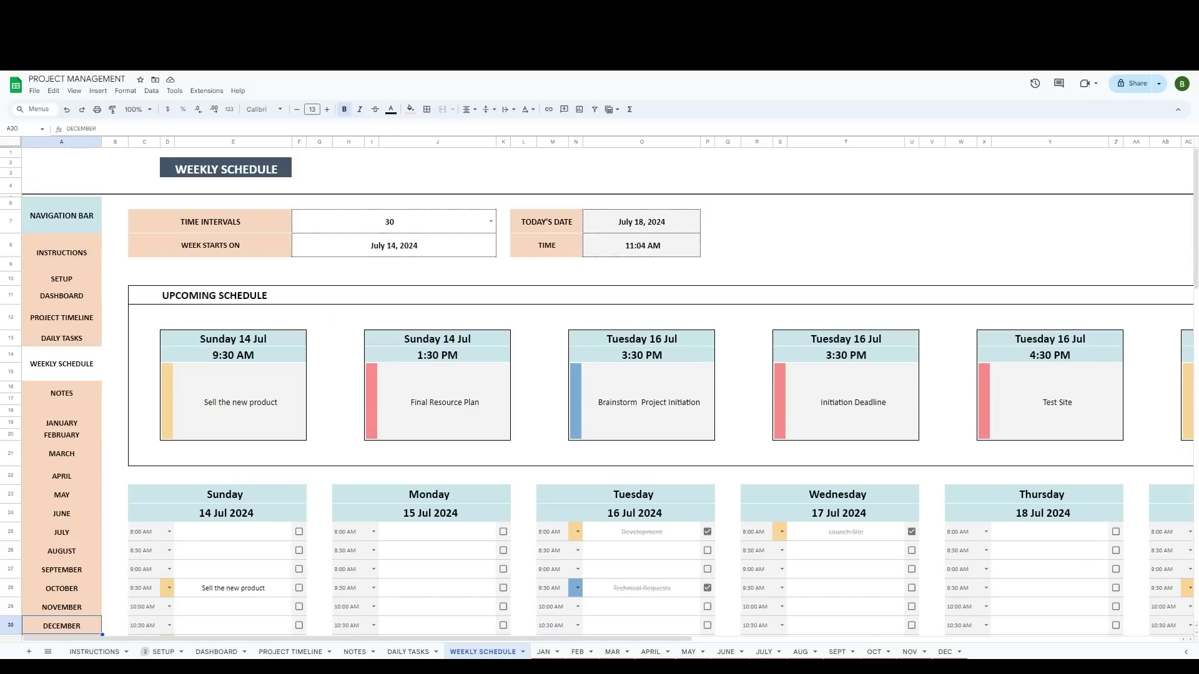
{"action": "left_click", "coordinate": [408, 651]}
{"action": "left_click", "coordinate": [482, 651]}
{"action": "scroll", "coordinate": [493, 417], "scroll_direction": "down", "scroll_amount": 10}
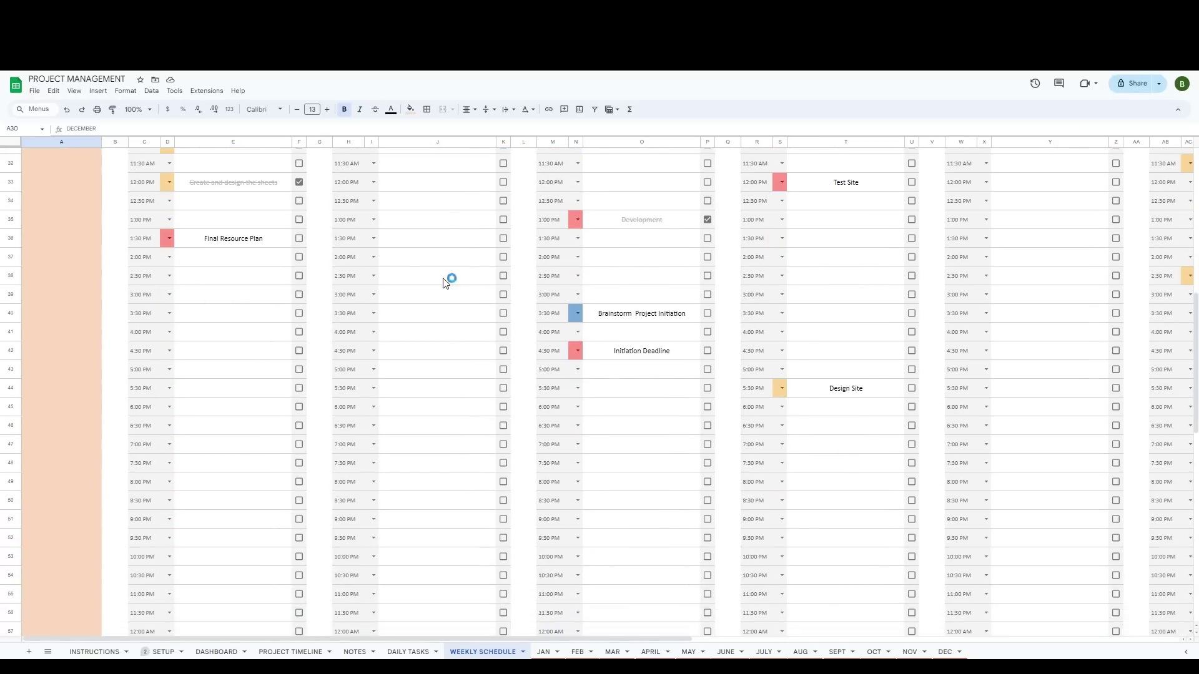
{"action": "scroll", "coordinate": [306, 529], "scroll_direction": "up", "scroll_amount": 10}
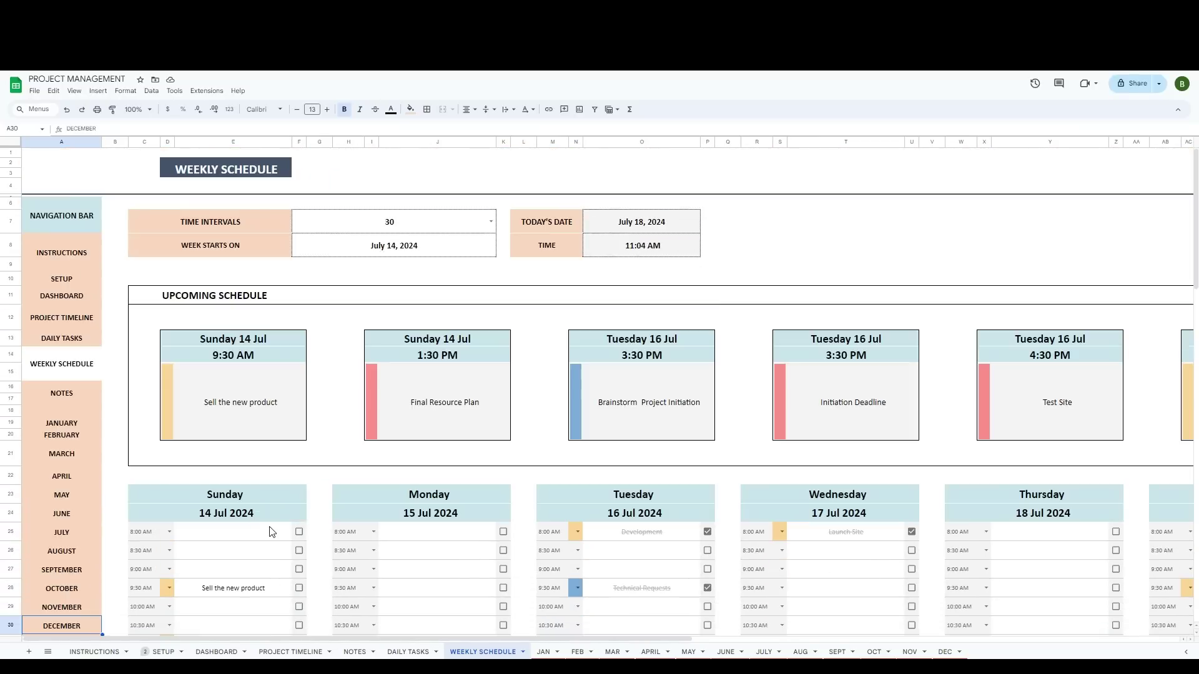
{"action": "left_click", "coordinate": [491, 222]}
{"action": "left_click", "coordinate": [398, 239]}
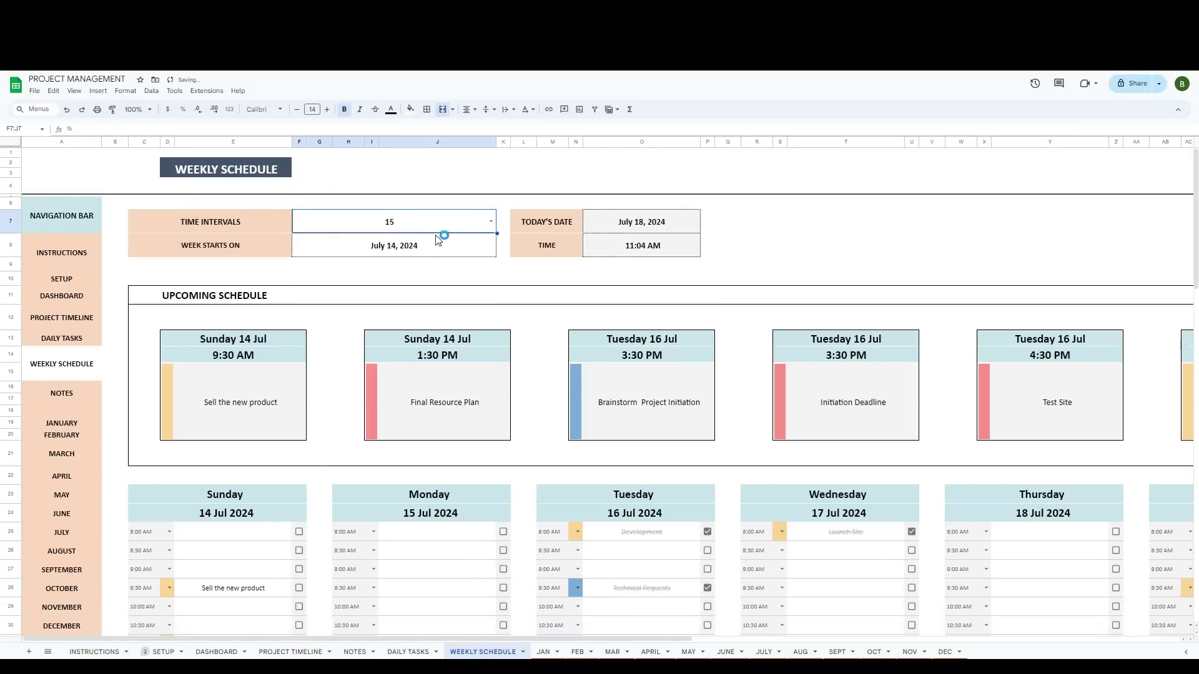
{"action": "left_click", "coordinate": [490, 222]}
{"action": "left_click", "coordinate": [359, 266]}
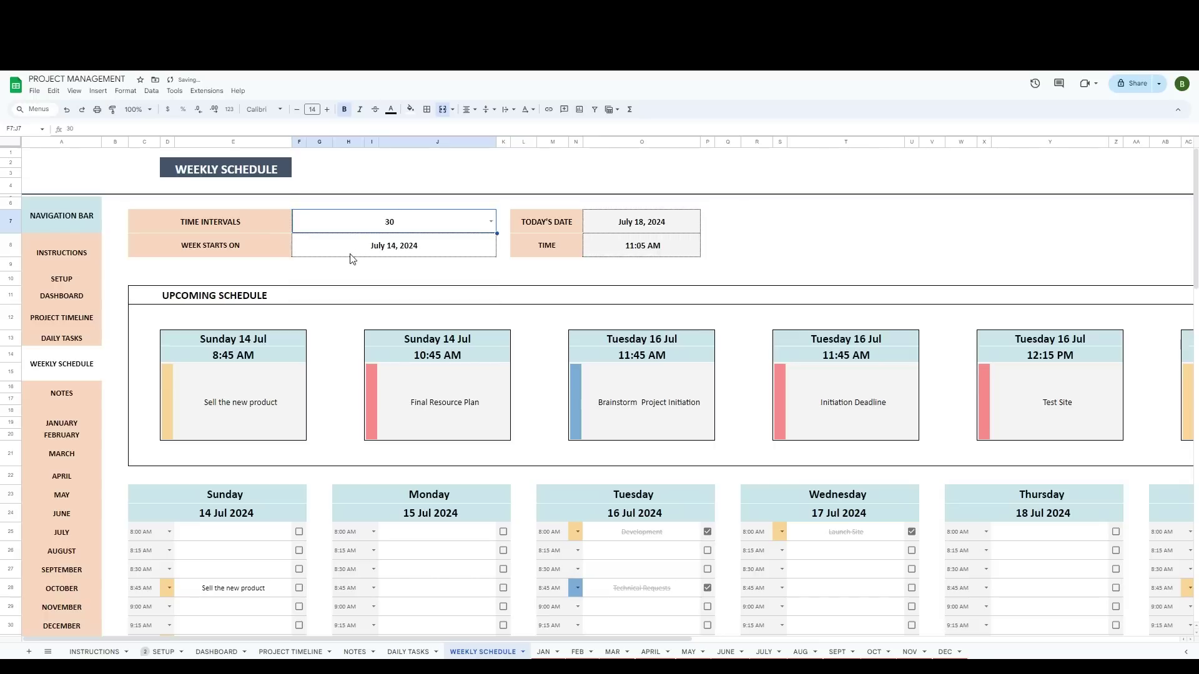
{"action": "left_click", "coordinate": [491, 221]}
{"action": "left_click", "coordinate": [394, 267]}
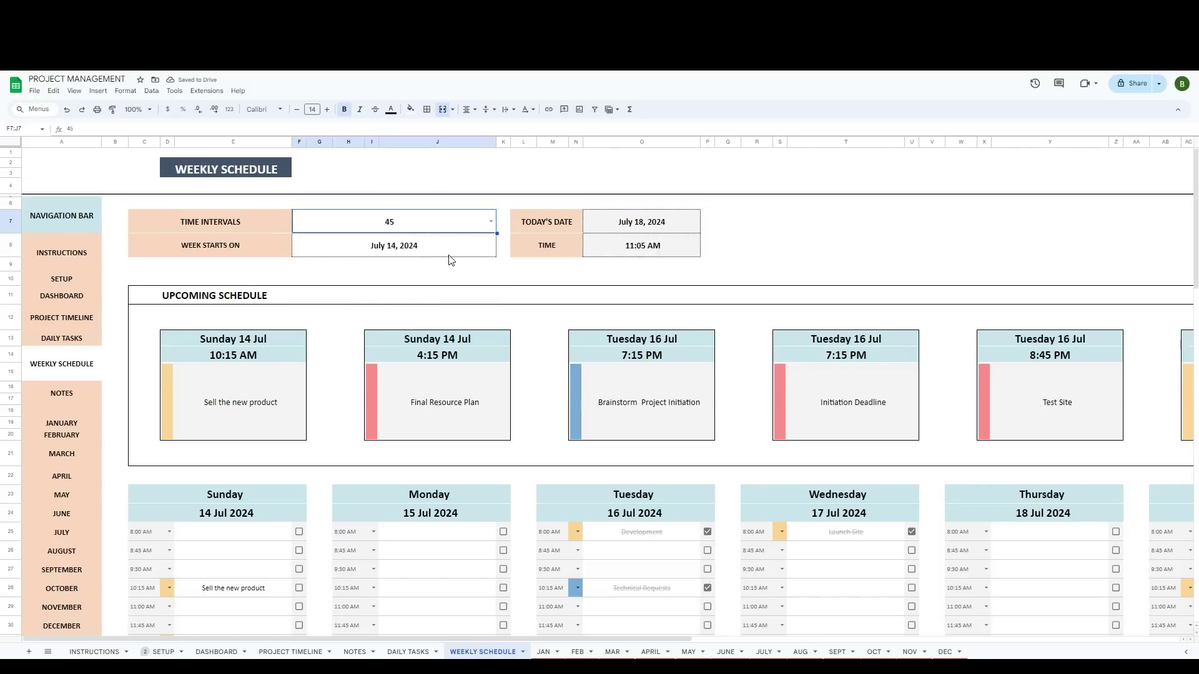
{"action": "left_click", "coordinate": [491, 222]}
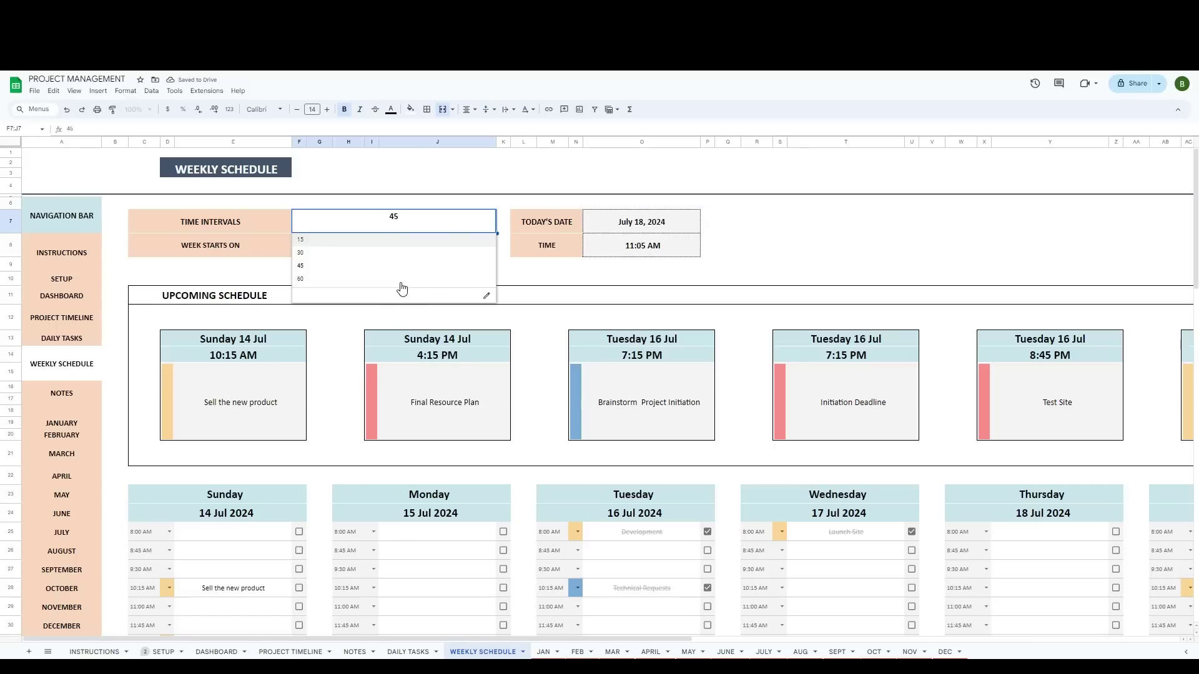
{"action": "left_click", "coordinate": [399, 281]}
{"action": "left_click", "coordinate": [491, 222]}
{"action": "left_click", "coordinate": [388, 247]}
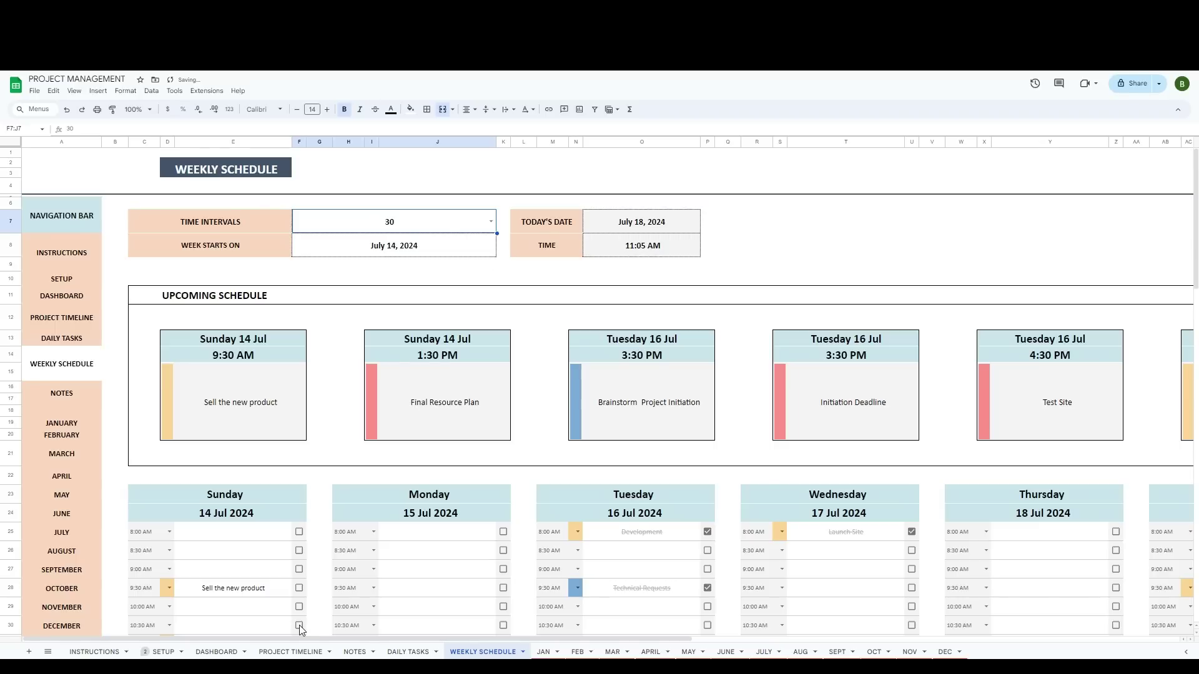
{"action": "left_click_drag", "start_coordinate": [244, 567], "coordinate": [253, 607]}
- Delete Sunday's task entries, including Sell the new product, and its priority cells D25:D67
{"action": "key", "text": "Delete"}
{"action": "scroll", "coordinate": [312, 562], "scroll_direction": "down", "scroll_amount": 6}
{"action": "left_click_drag", "start_coordinate": [245, 181], "coordinate": [252, 488]}
{"action": "key", "text": "Delete"}
{"action": "scroll", "coordinate": [271, 569], "scroll_direction": "up", "scroll_amount": 7}
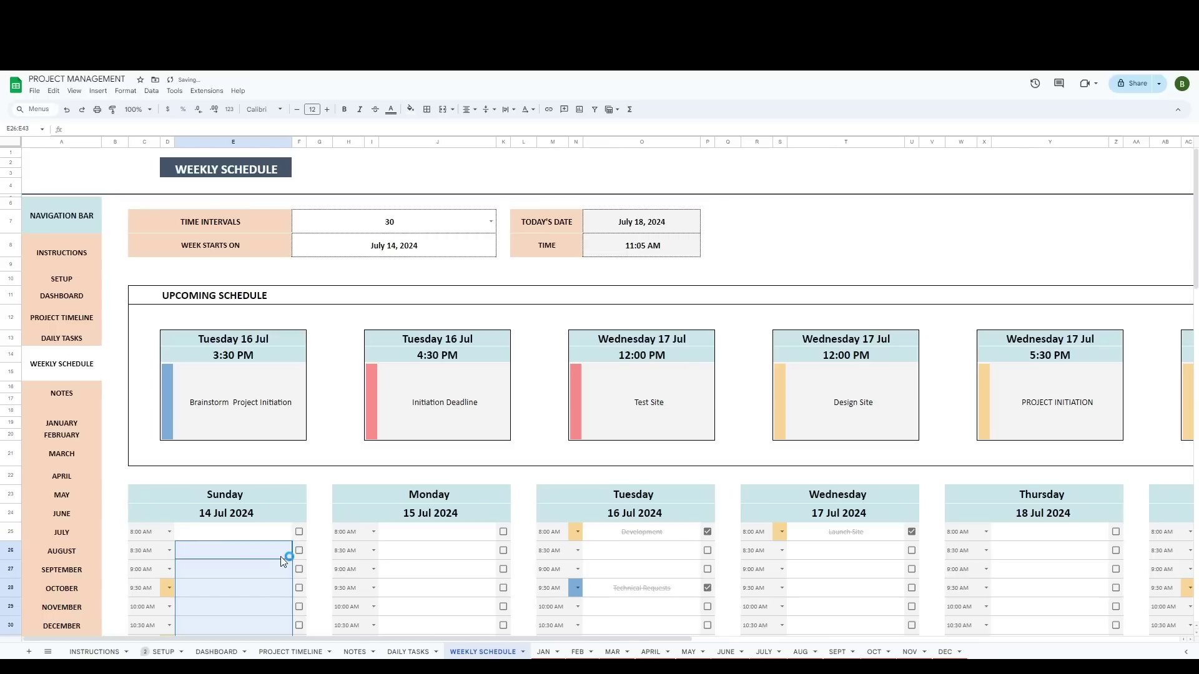
{"action": "left_click_drag", "start_coordinate": [164, 535], "coordinate": [153, 653]}
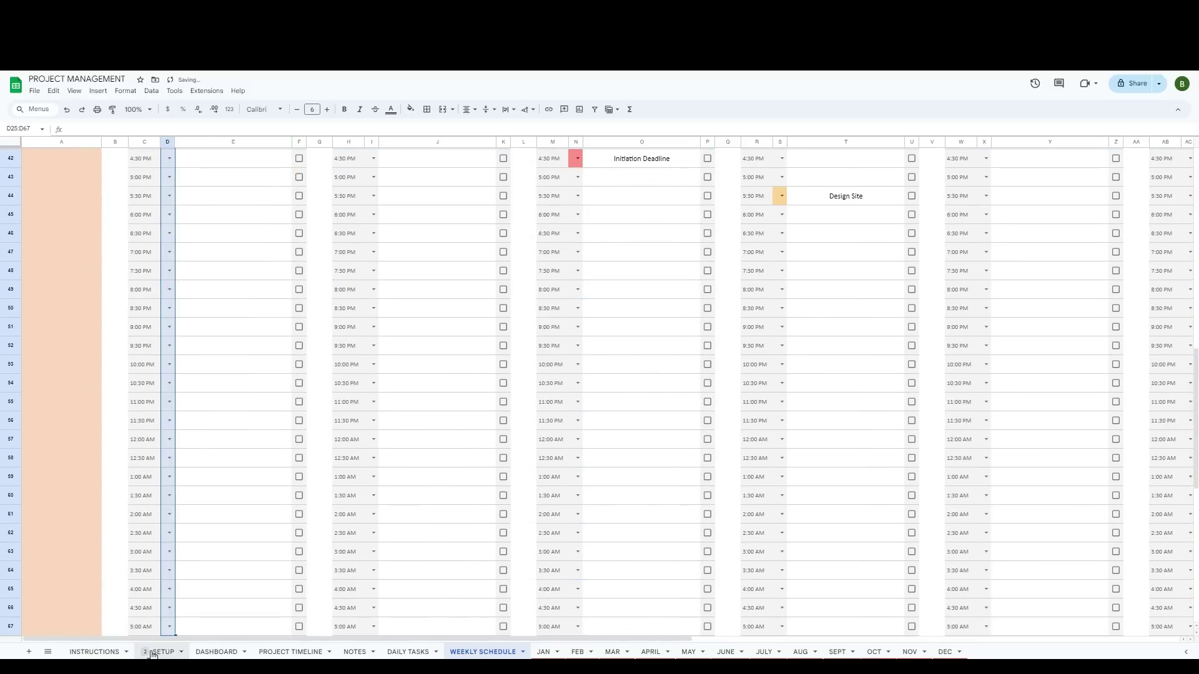
{"action": "scroll", "coordinate": [198, 532], "scroll_direction": "up", "scroll_amount": 10}
{"action": "left_click", "coordinate": [209, 573]}
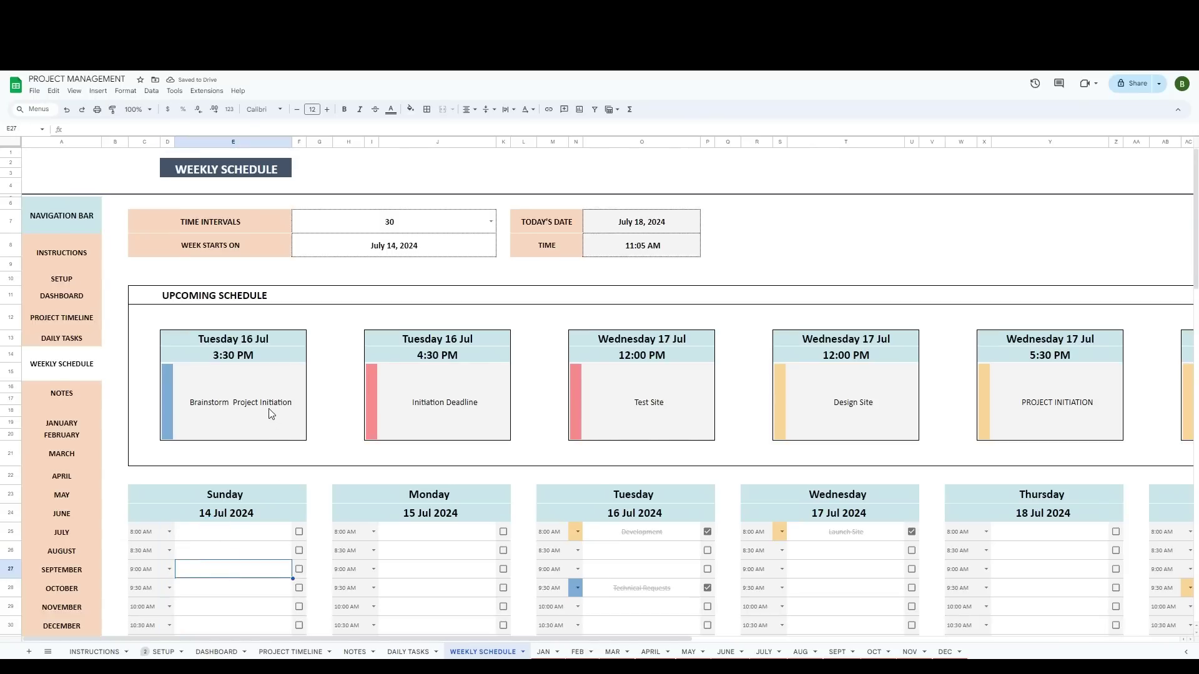
- Try July 7, 2024 as Week Starts On, then reset it to July 14, 2024
{"action": "left_click", "coordinate": [465, 249]}
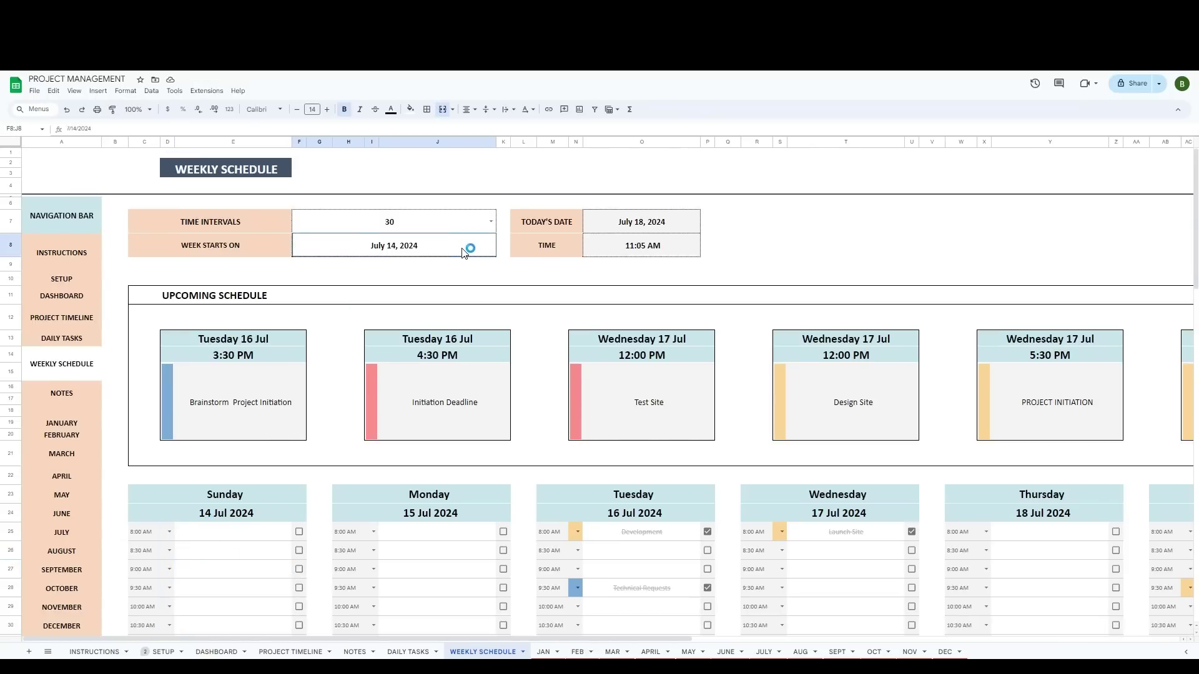
{"action": "double_click", "coordinate": [388, 248]}
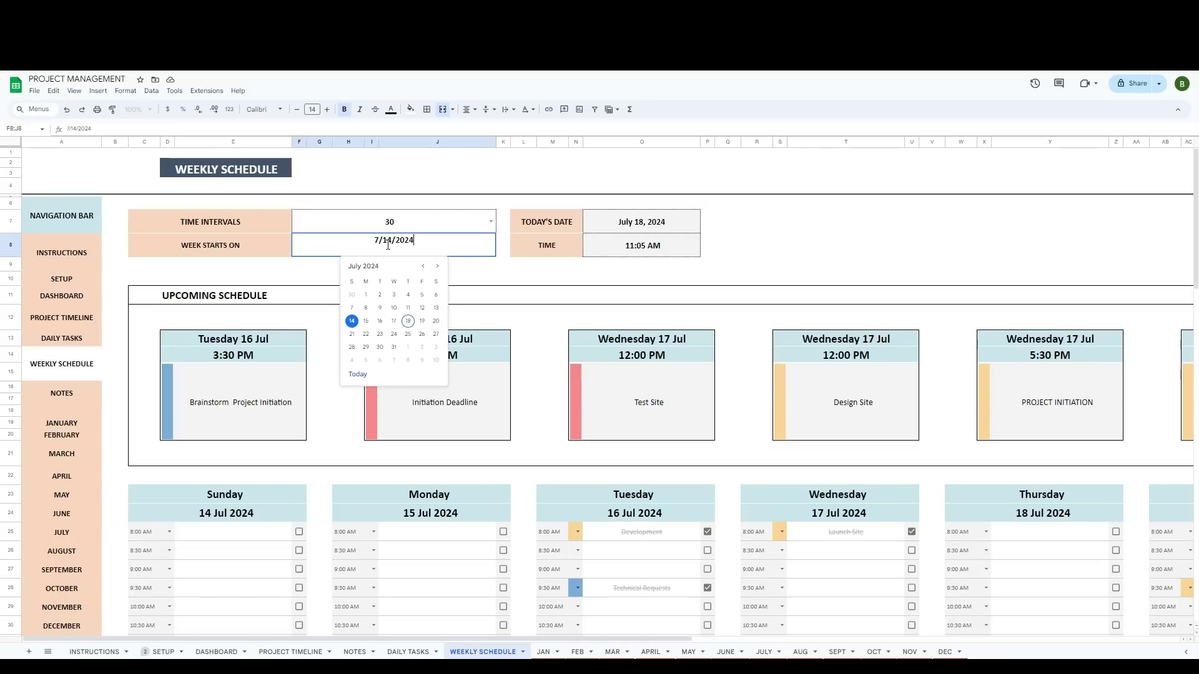
{"action": "left_click", "coordinate": [352, 307]}
{"action": "double_click", "coordinate": [388, 249]}
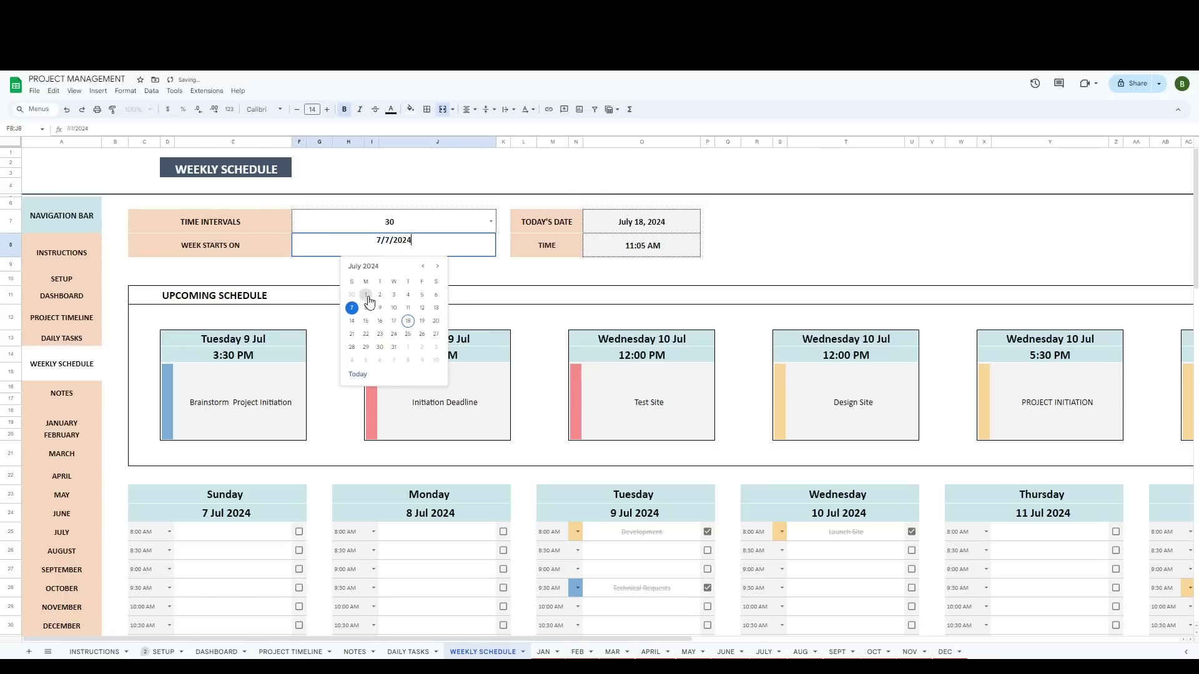
{"action": "left_click", "coordinate": [354, 321]}
{"action": "left_click", "coordinate": [244, 560]}
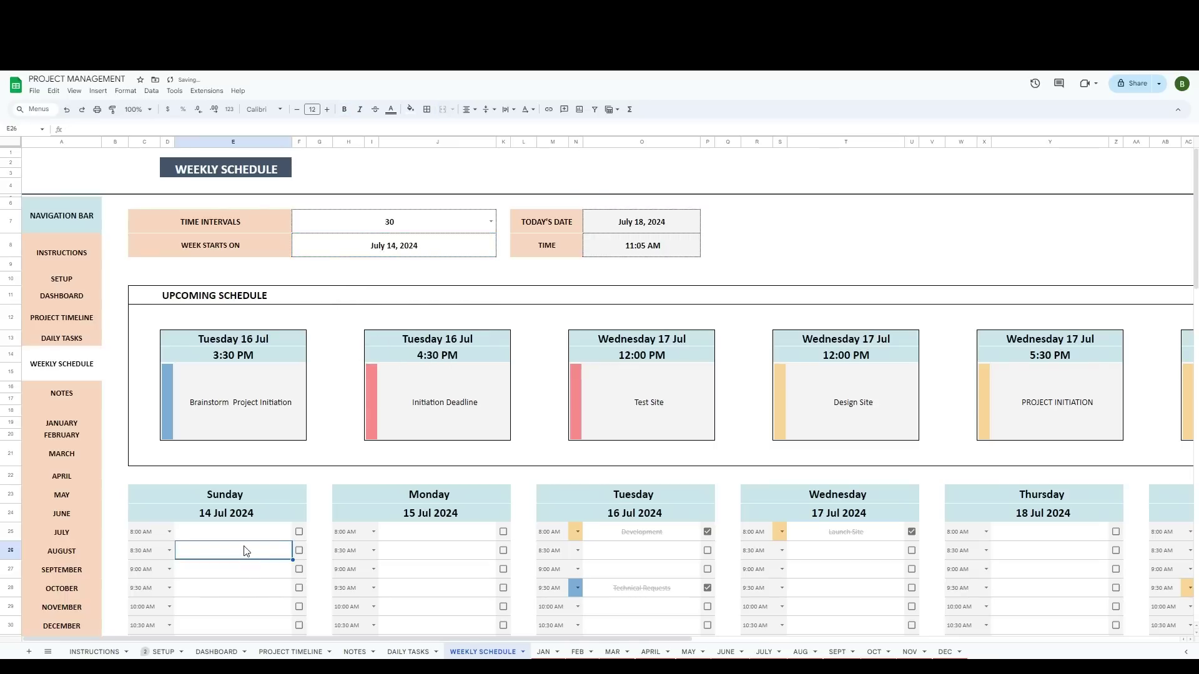
- Enter Task 1 in Sunday's 8:30 AM slot and Task 2 in the 9:00 AM slot
{"action": "type", "text": "Task 1"}
{"action": "key", "text": "Return"}
{"action": "left_click", "coordinate": [236, 398]}
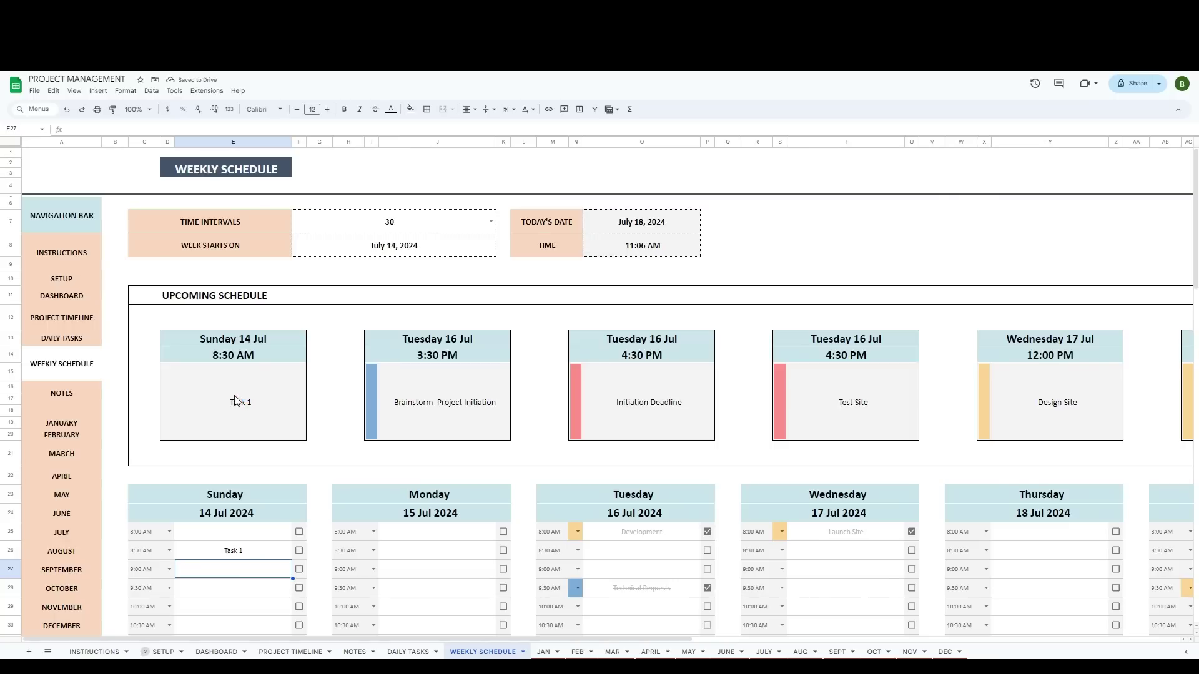
{"action": "left_click", "coordinate": [235, 400]}
{"action": "scroll", "coordinate": [228, 422], "scroll_direction": "down", "scroll_amount": 2}
{"action": "type", "text": "Task 2"}
{"action": "key", "text": "Return"}
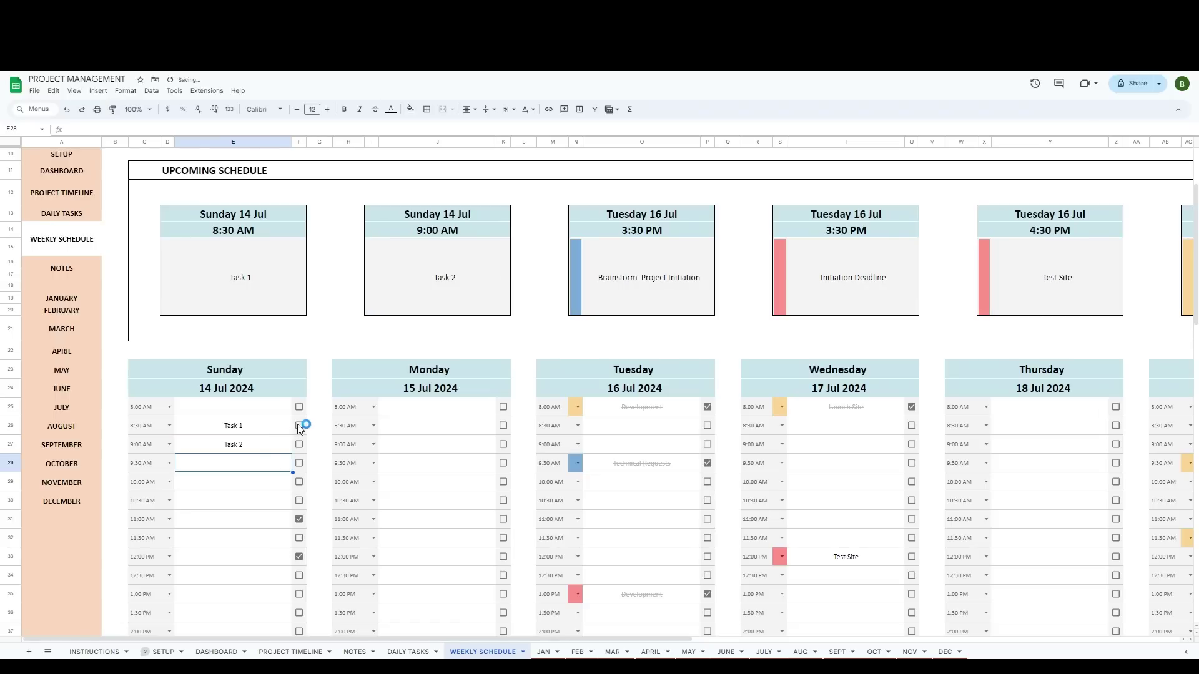
- Tick Sunday's Task 1 as done and set its priority to NORMAL
{"action": "left_click", "coordinate": [299, 425]}
{"action": "left_click", "coordinate": [172, 428]}
{"action": "left_click", "coordinate": [177, 457]}
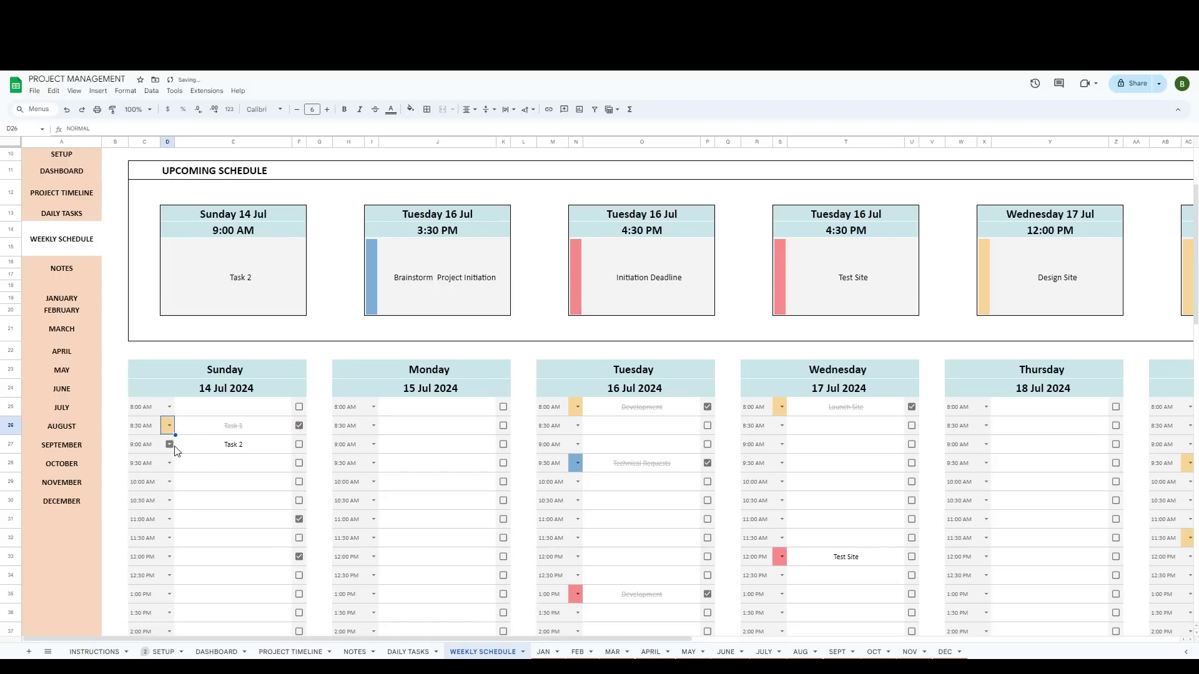
- Set Task 2's priority to NORMAL, then select the first Top 3 Goals cell, AO13
{"action": "left_click", "coordinate": [169, 444]}
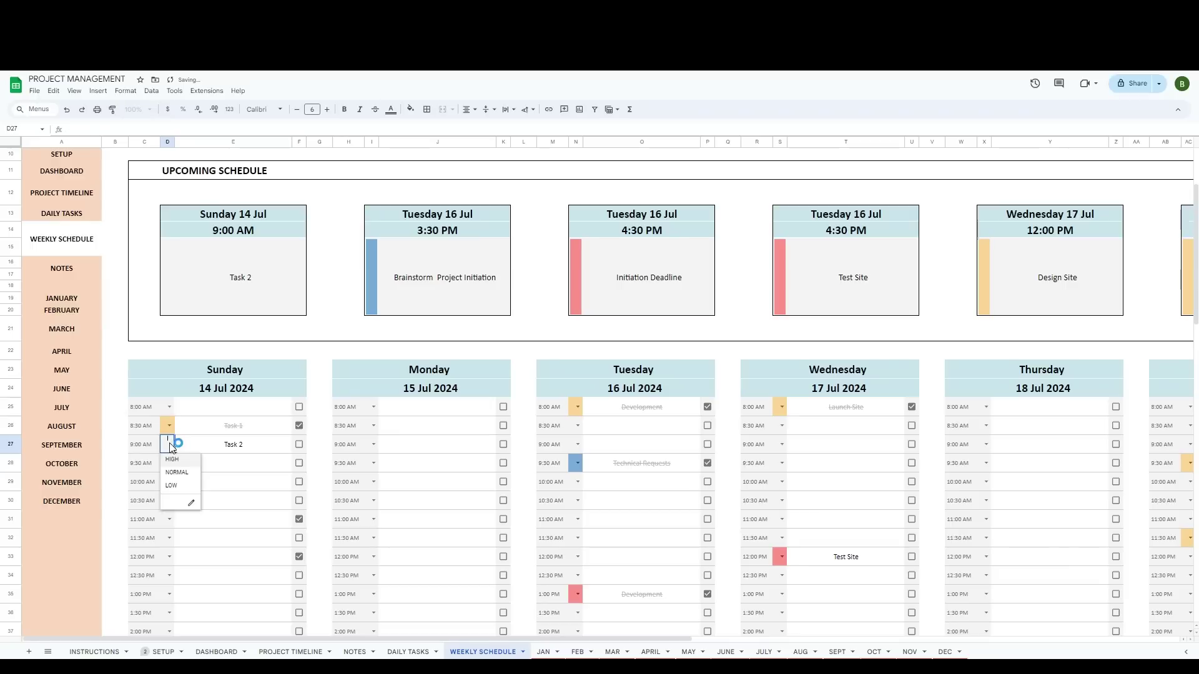
{"action": "left_click", "coordinate": [174, 486]}
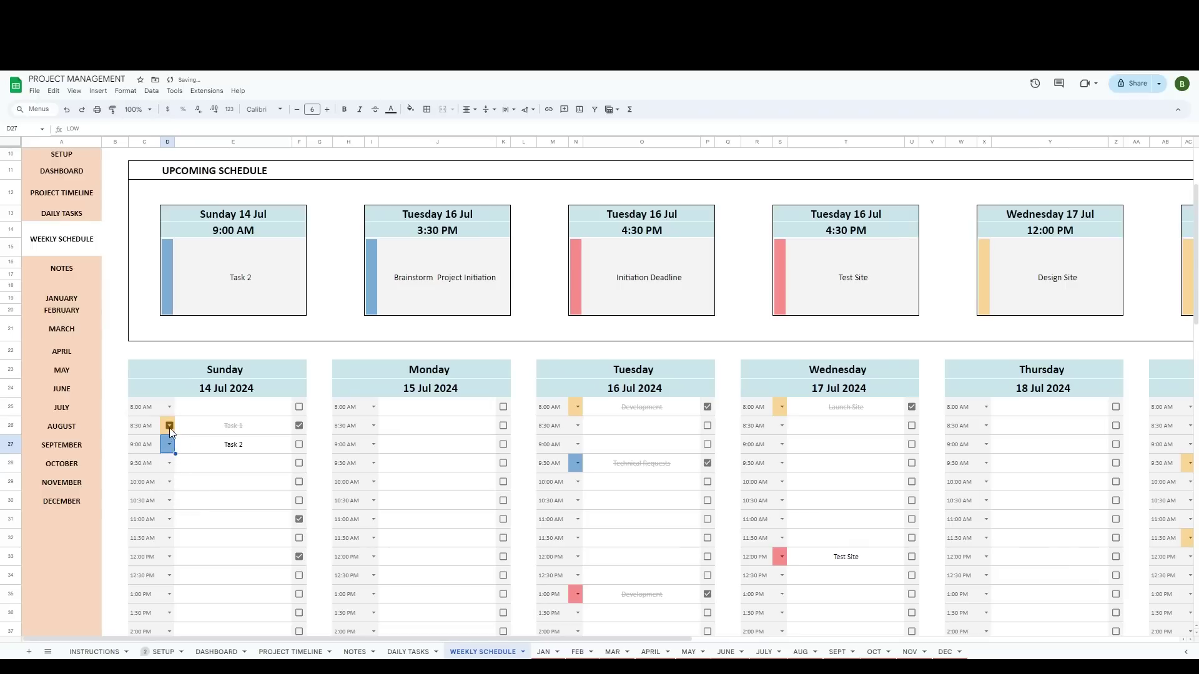
{"action": "left_click", "coordinate": [169, 444]}
{"action": "left_click", "coordinate": [176, 474]}
{"action": "left_click_drag", "start_coordinate": [659, 638], "coordinate": [1178, 654]}
{"action": "left_click", "coordinate": [881, 210]}
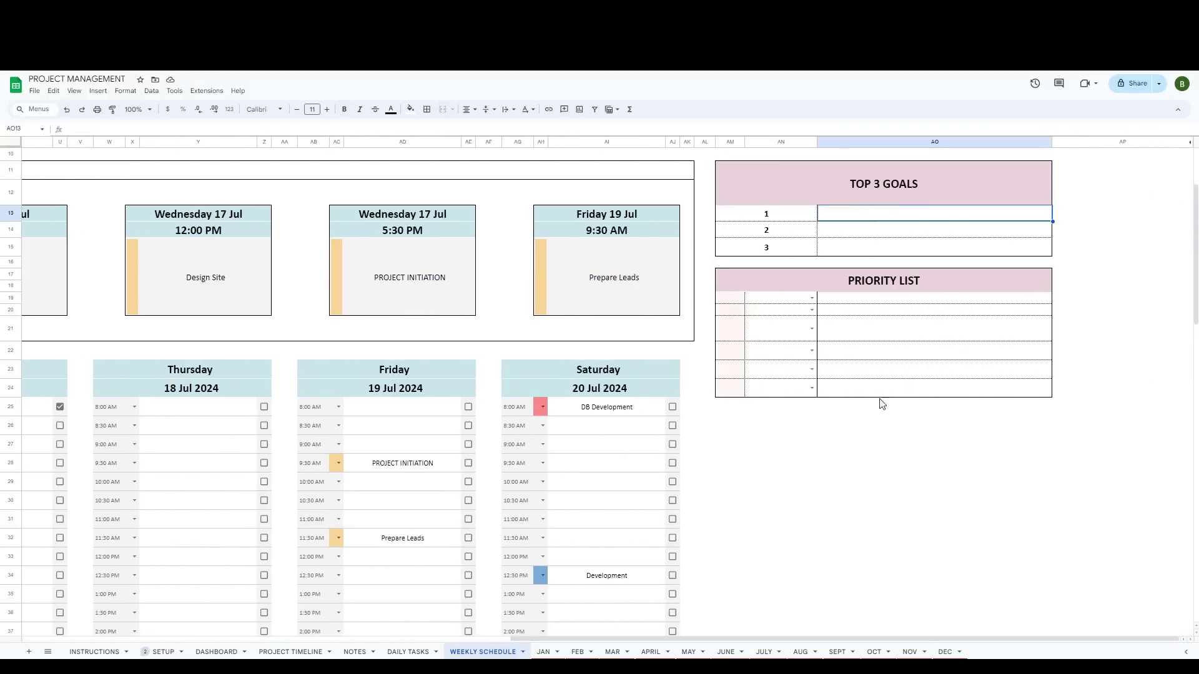
- Clear Sunday's Task 1 and Task 2 entries from the weekly schedule
{"action": "left_click_drag", "start_coordinate": [913, 640], "coordinate": [412, 634]}
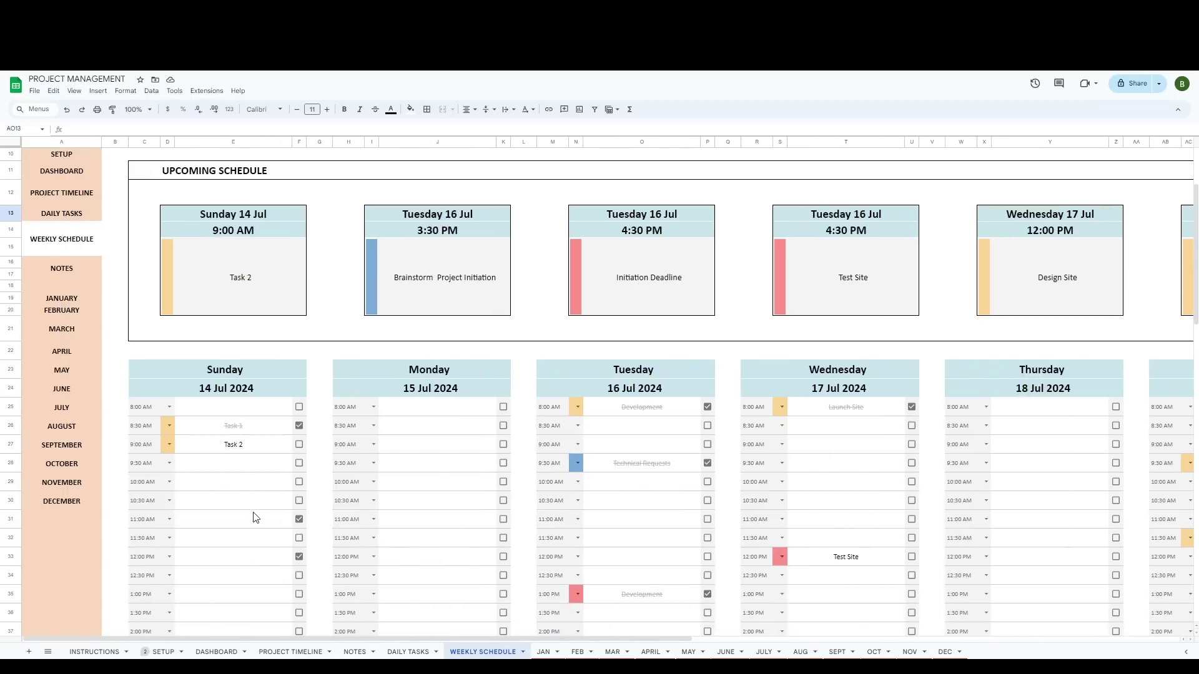
{"action": "left_click_drag", "start_coordinate": [221, 415], "coordinate": [216, 487]}
{"action": "key", "text": "Delete"}
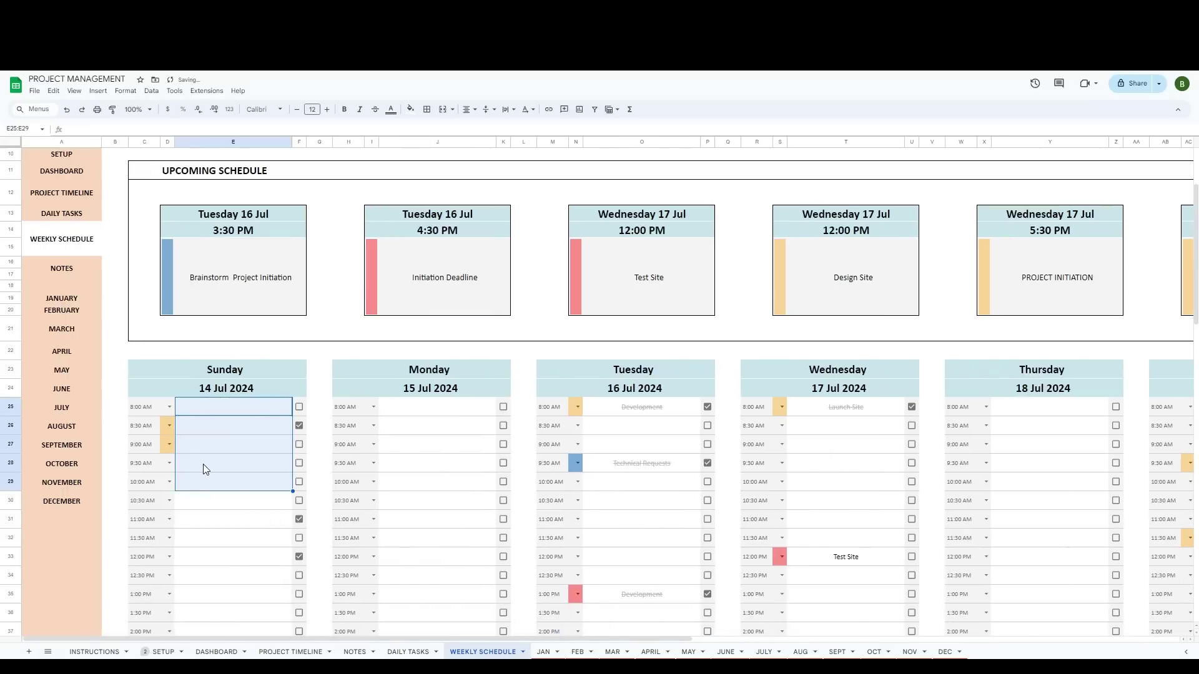
- Select Sunday's category markers beside the times, then switch to the JAN planner
{"action": "left_click_drag", "start_coordinate": [168, 416], "coordinate": [163, 486]}
{"action": "key", "text": "ctrl+Right"}
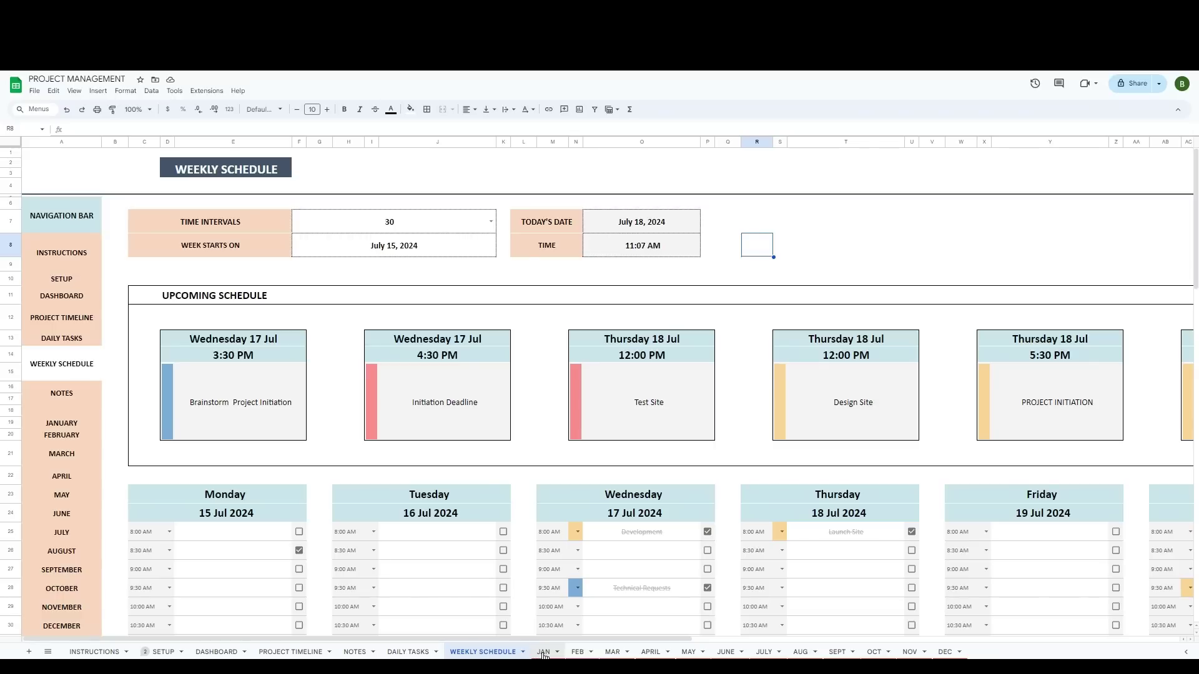
{"action": "left_click", "coordinate": [543, 652]}
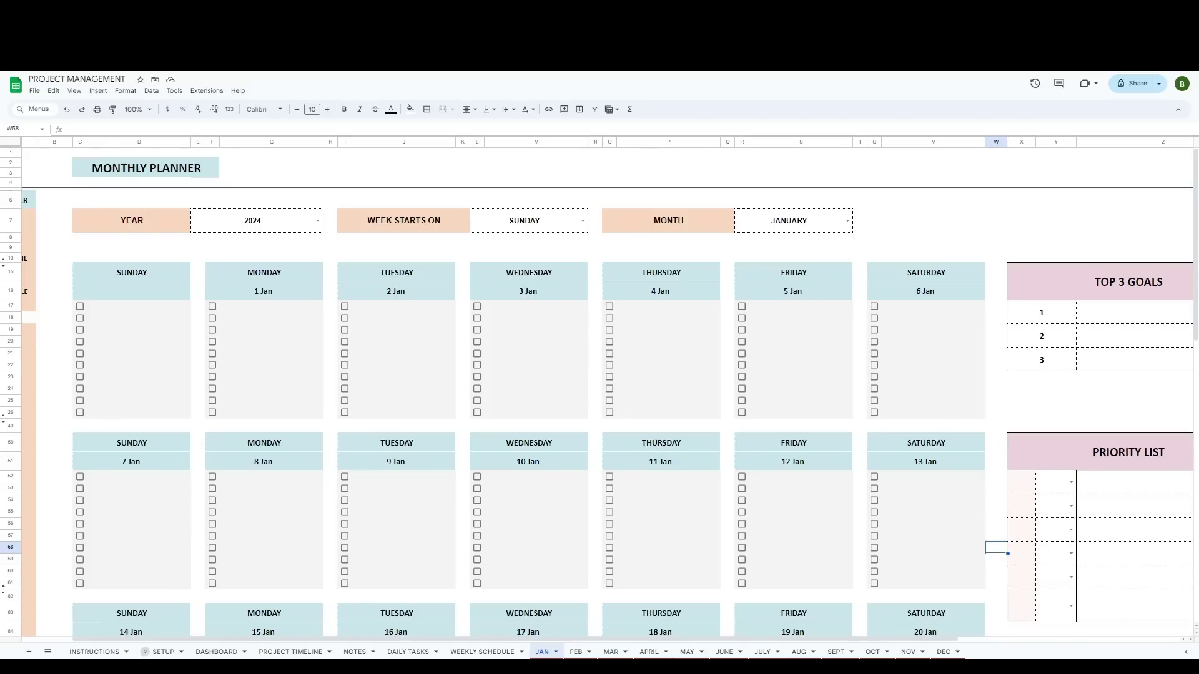
- On the JAN planner, list Do this, Meeting and Don't forget under Monday 1 Jan
{"action": "left_click", "coordinate": [576, 652]}
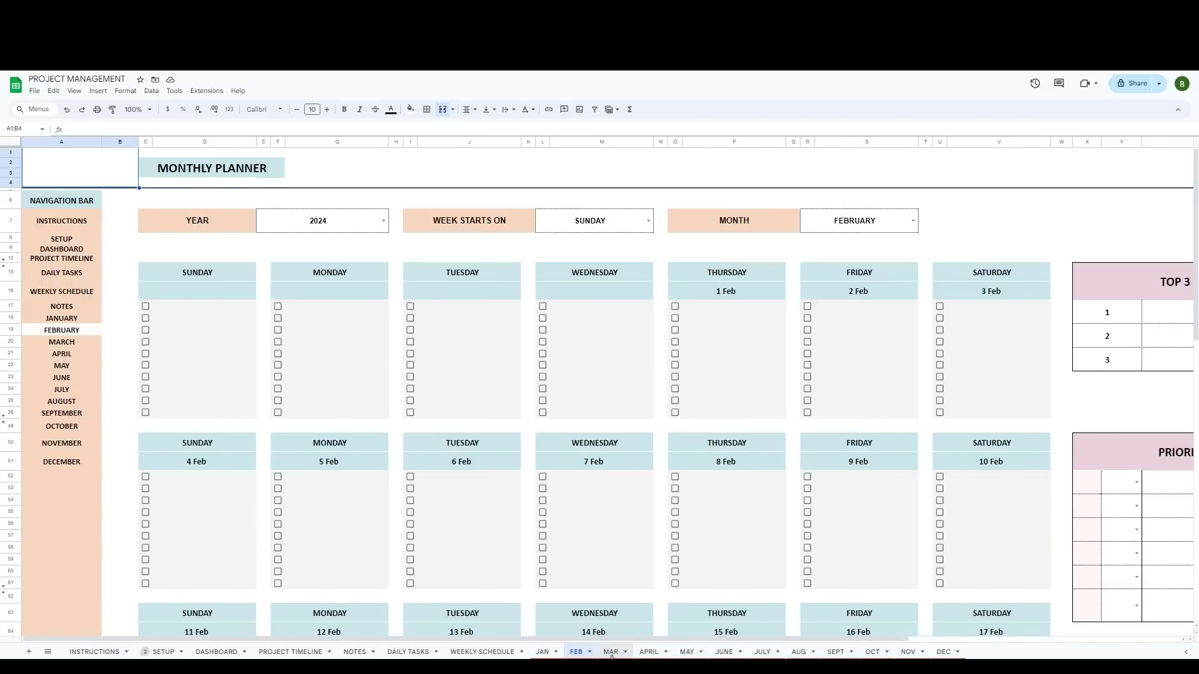
{"action": "left_click", "coordinate": [542, 652]}
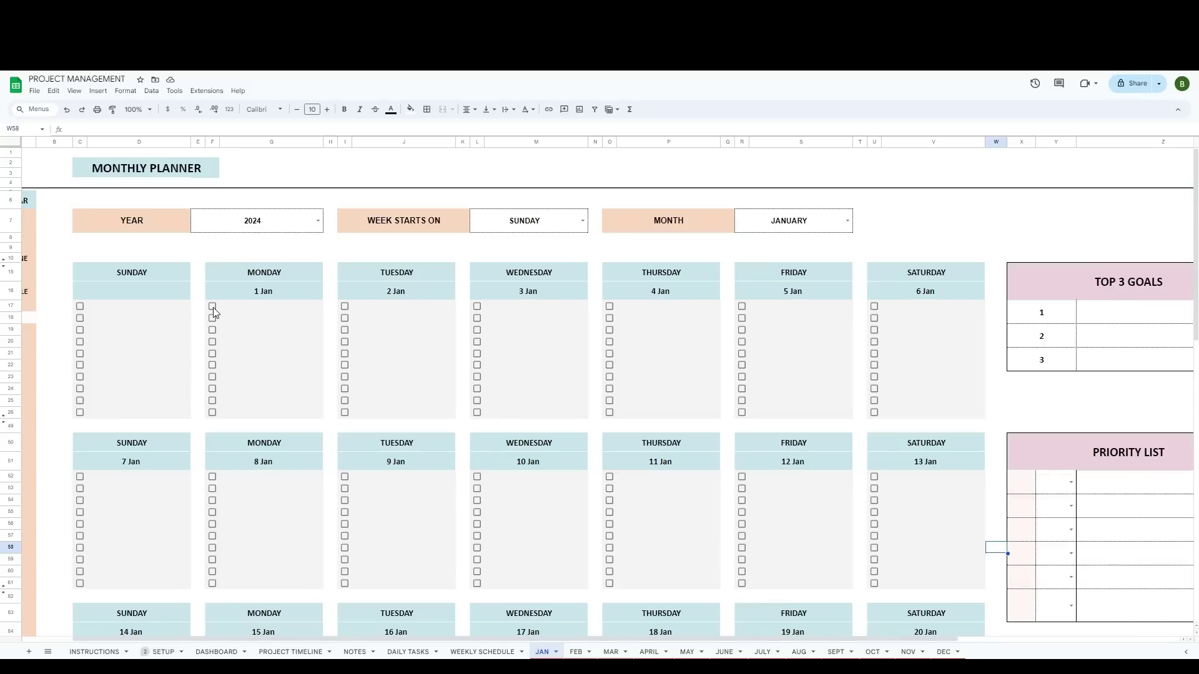
{"action": "left_click", "coordinate": [244, 310]}
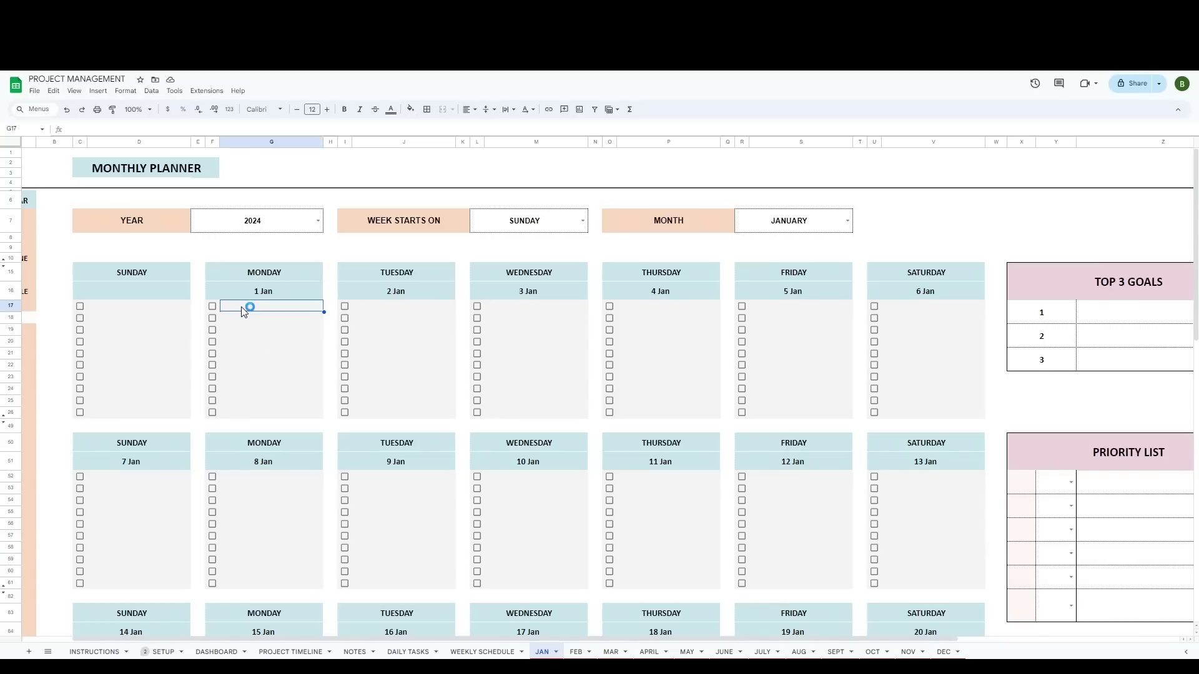
{"action": "type", "text": "Do this"}
{"action": "key", "text": "Return"}
{"action": "type", "text": "Meeting"}
{"action": "key", "text": "Return"}
{"action": "type", "text": "Don't forget"}
{"action": "key", "text": "Return"}
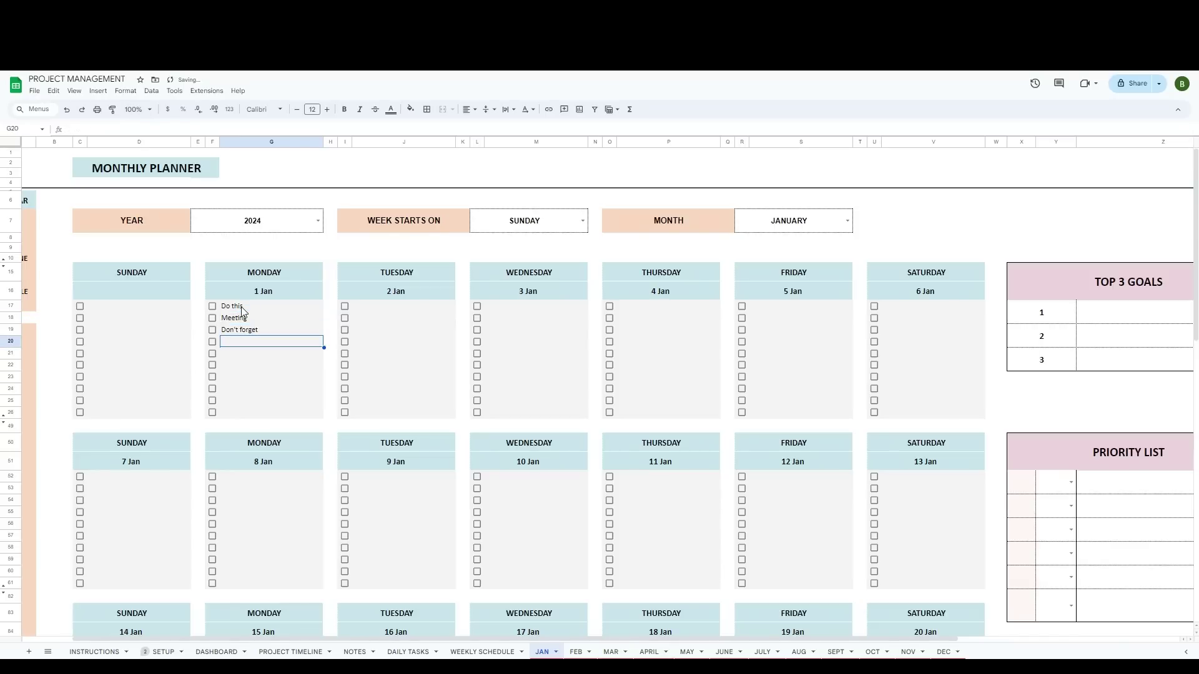
- Tick the checkboxes for Do this, Meeting and Don't forget
{"action": "left_click", "coordinate": [212, 306]}
{"action": "left_click", "coordinate": [213, 318]}
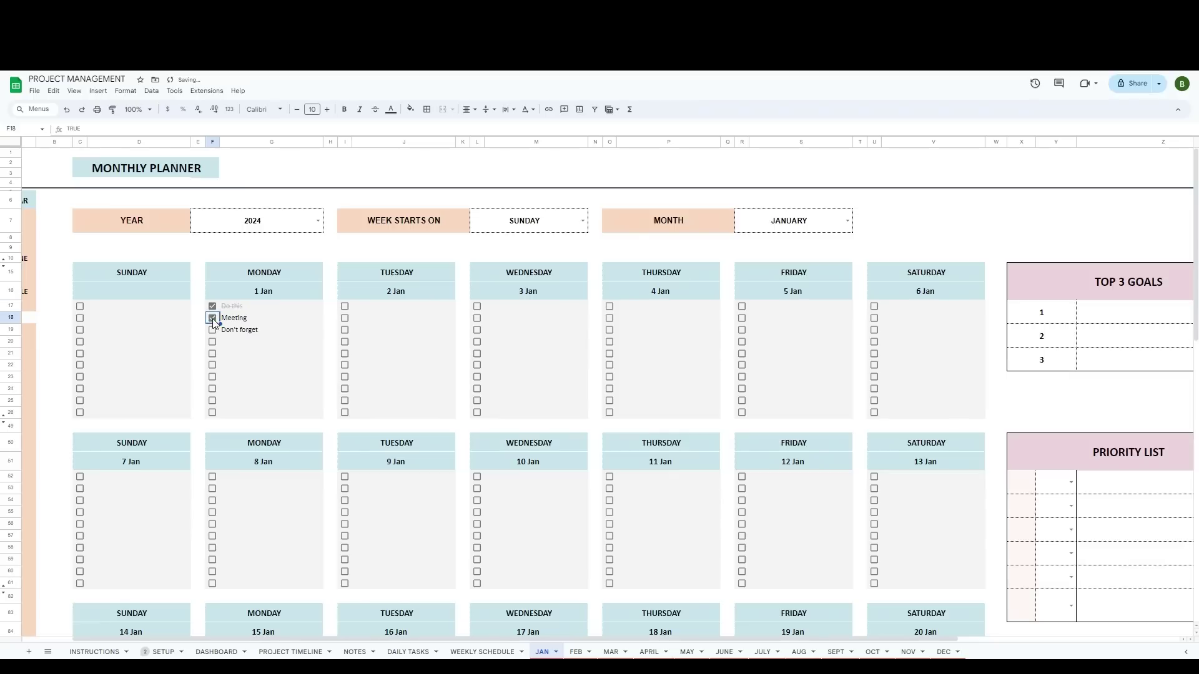
{"action": "left_click", "coordinate": [213, 331]}
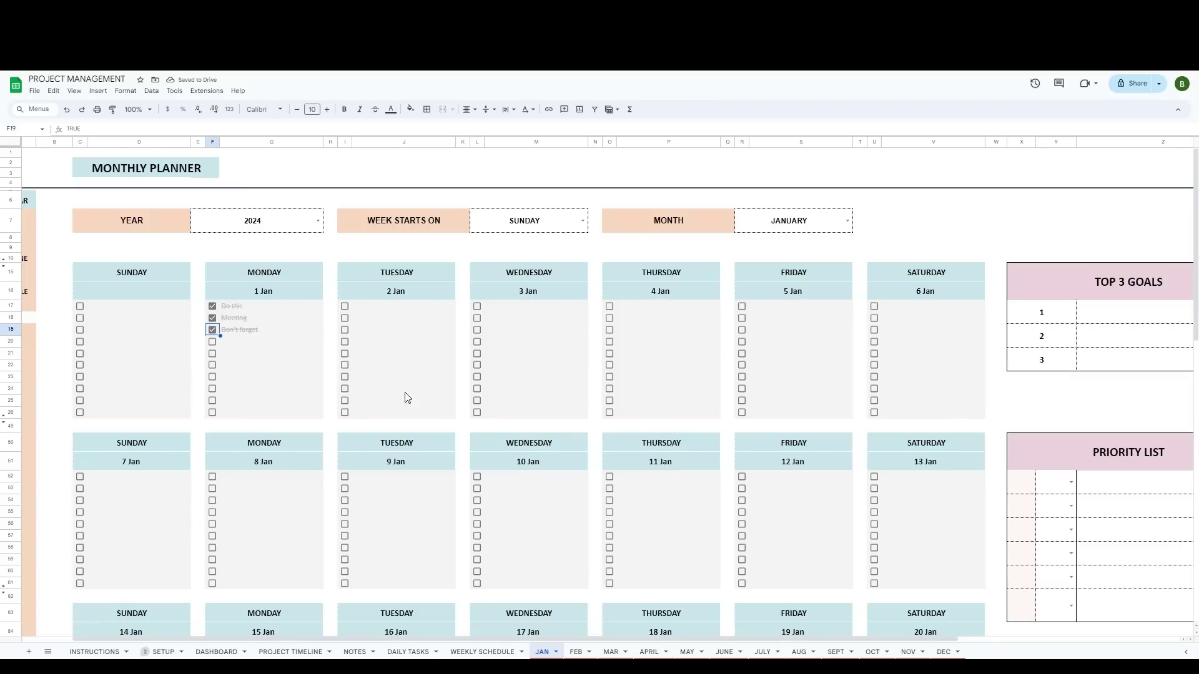
{"action": "left_click", "coordinate": [549, 377]}
- Set January's three priority types to Deadline, Event and Done
{"action": "scroll", "coordinate": [575, 549], "scroll_direction": "down", "scroll_amount": 1}
{"action": "scroll", "coordinate": [575, 550], "scroll_direction": "up", "scroll_amount": 1}
{"action": "left_click", "coordinate": [1089, 312]}
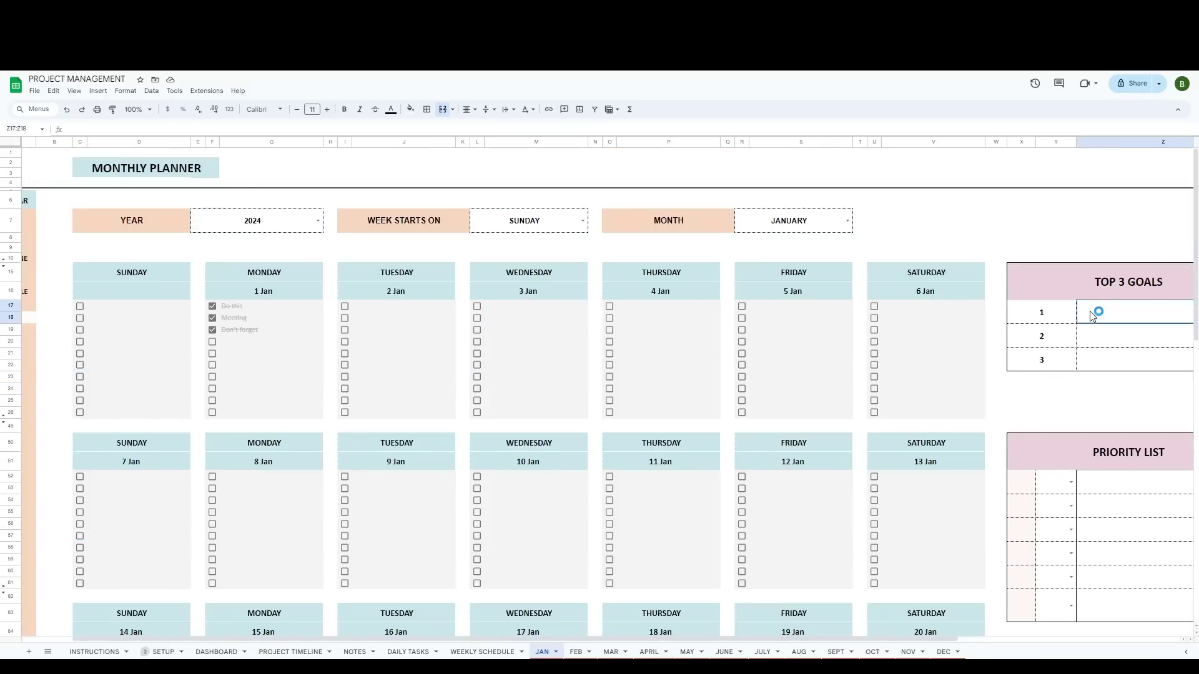
{"action": "left_click", "coordinate": [1071, 483]}
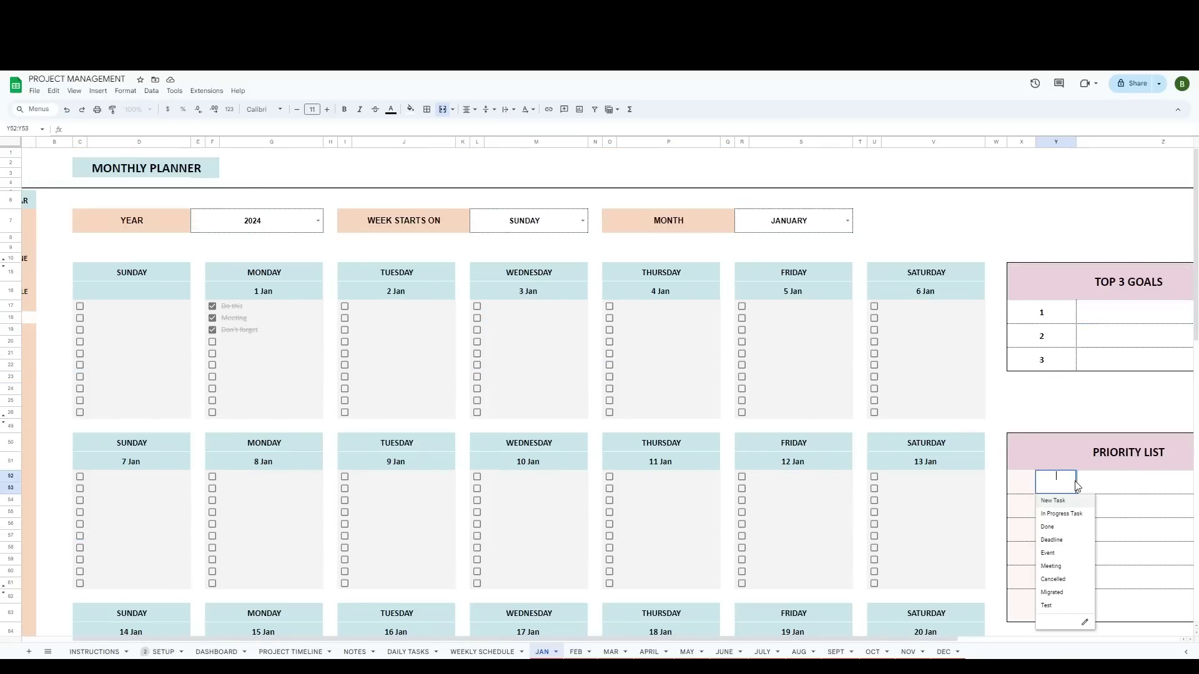
{"action": "left_click", "coordinate": [1063, 540]}
{"action": "left_click", "coordinate": [1071, 506]}
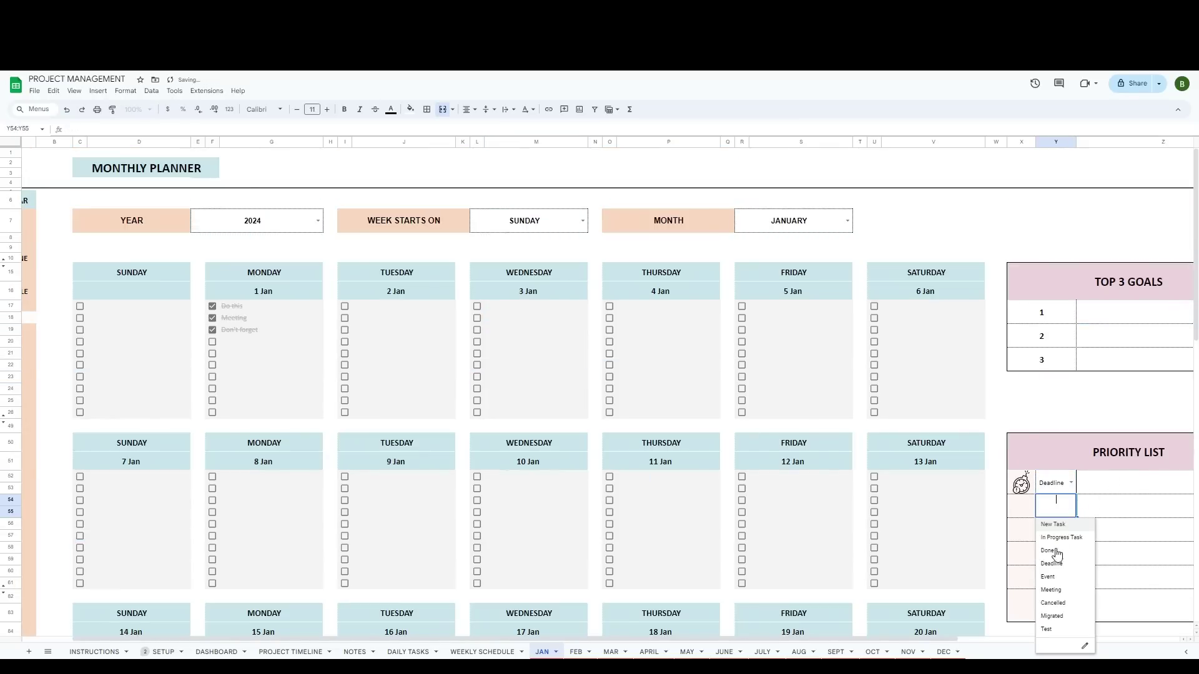
{"action": "left_click", "coordinate": [1060, 577]}
{"action": "left_click", "coordinate": [1072, 530]}
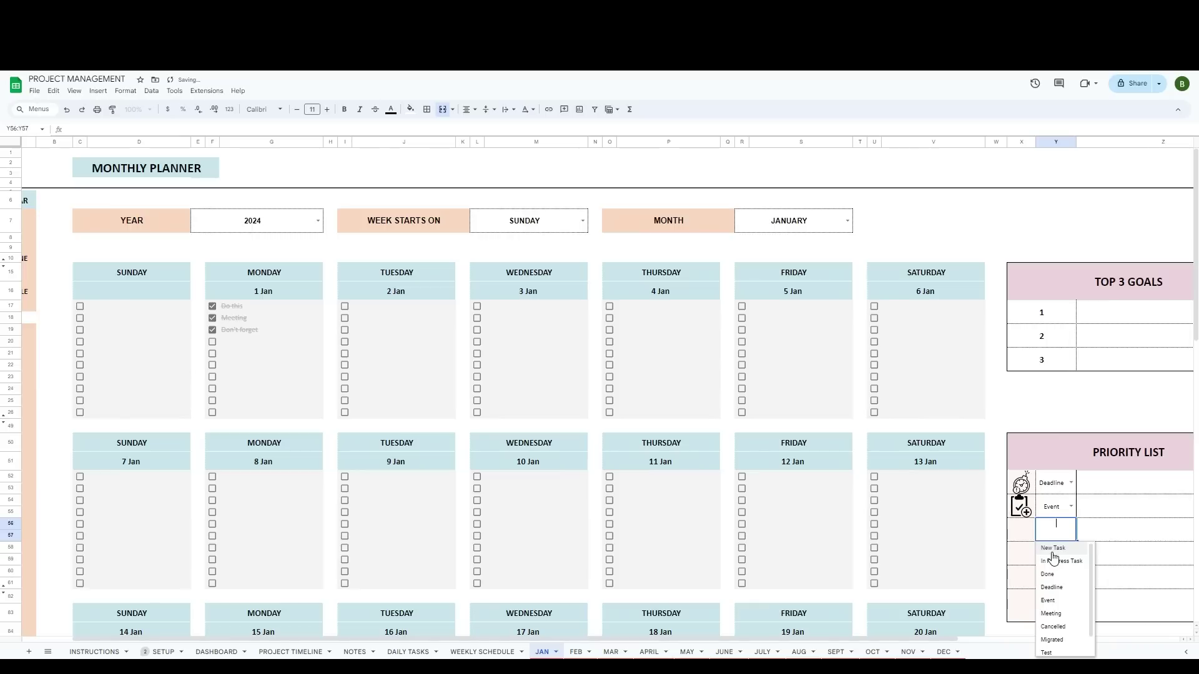
{"action": "left_click", "coordinate": [1053, 577]}
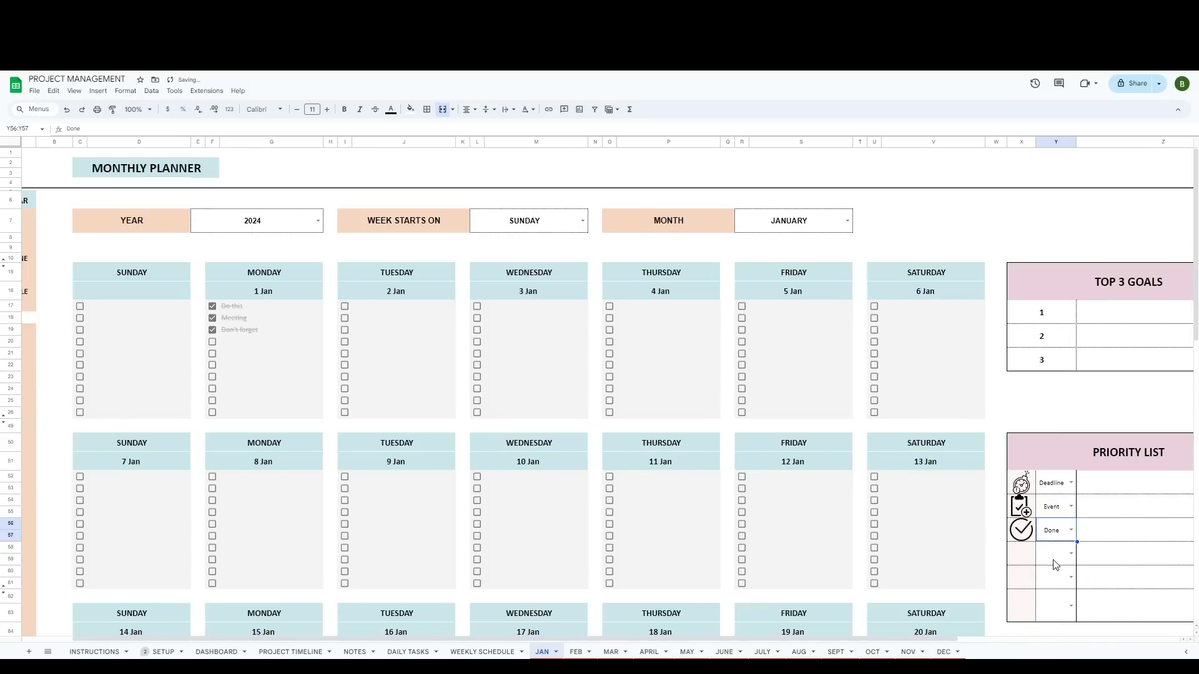
- Add notes 'type here' beside Deadline and 'and here' beside Event, then go to FEB
{"action": "left_click", "coordinate": [1111, 487]}
{"action": "type", "text": "ty"}
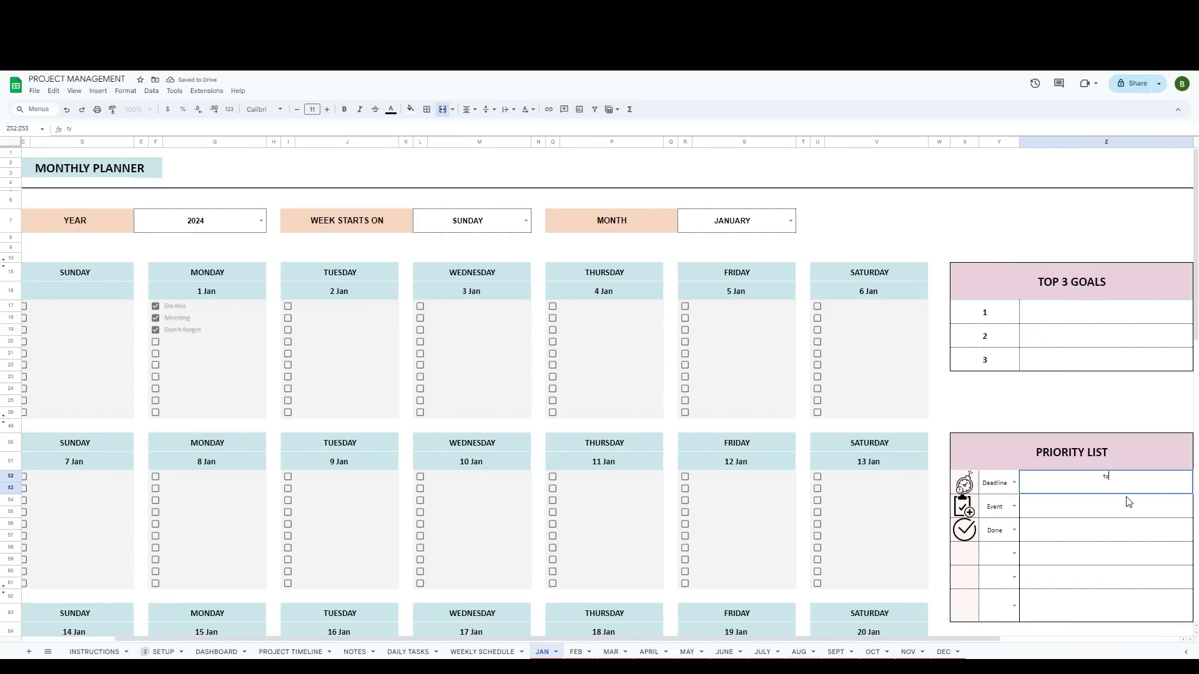
{"action": "type", "text": "pe here"}
{"action": "key", "text": "Return"}
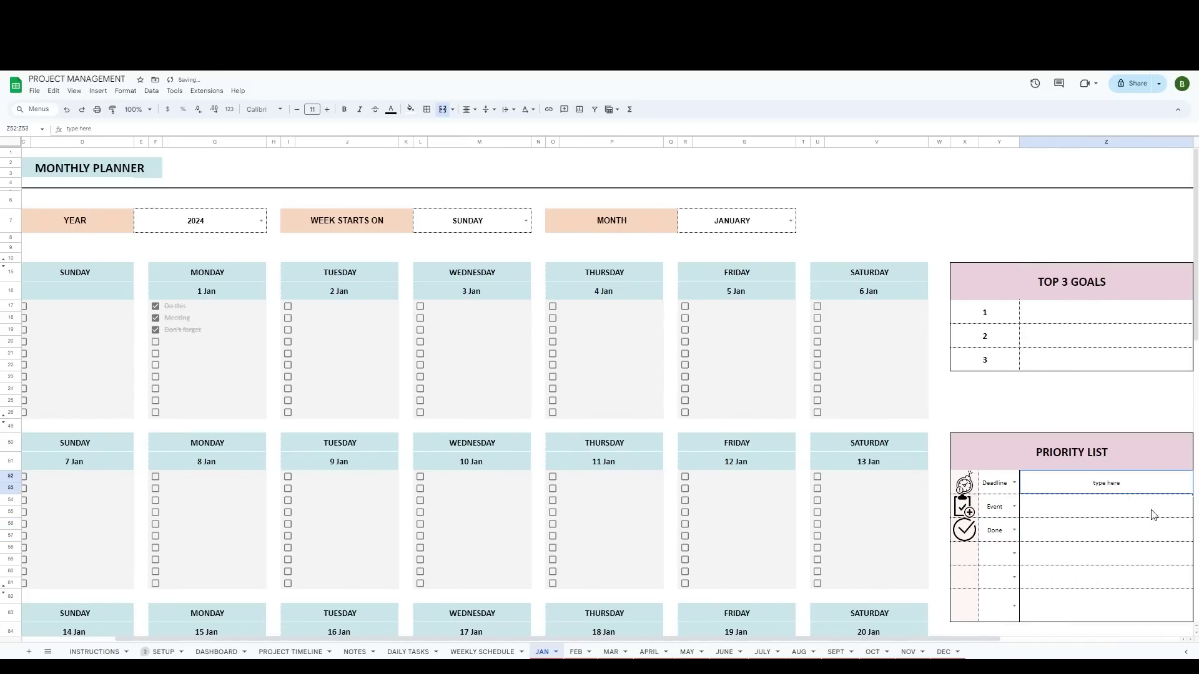
{"action": "left_click", "coordinate": [1152, 514]}
{"action": "type", "text": "and here"}
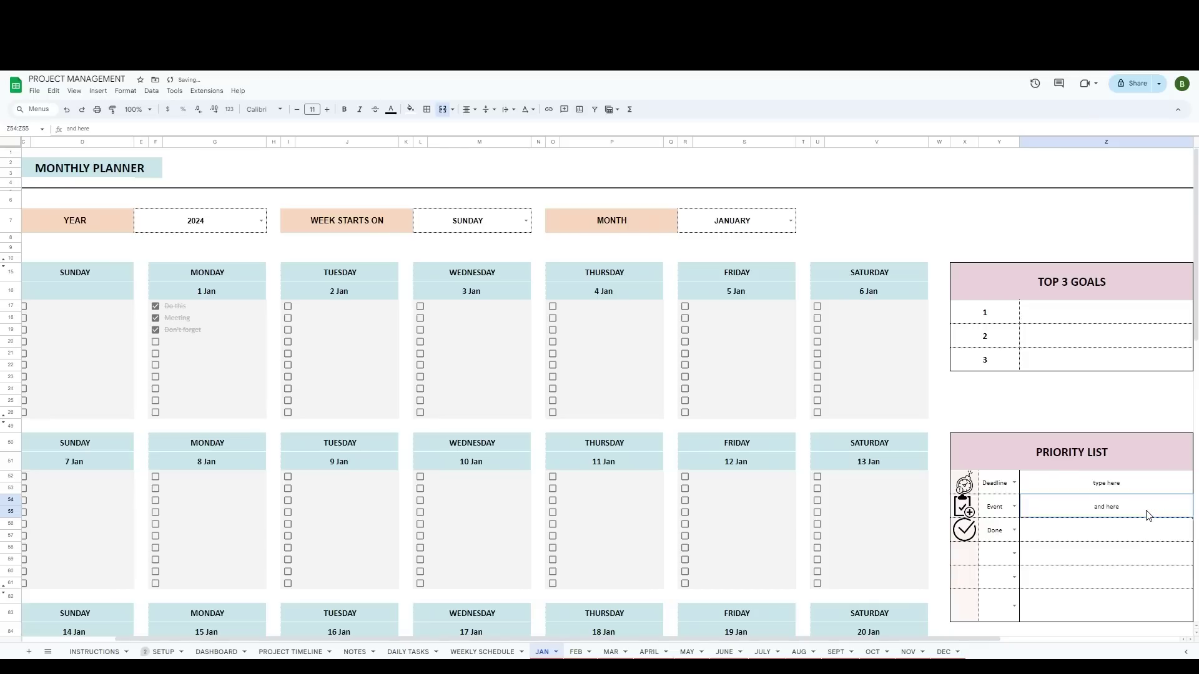
{"action": "left_click", "coordinate": [512, 572]}
{"action": "left_click", "coordinate": [576, 652]}
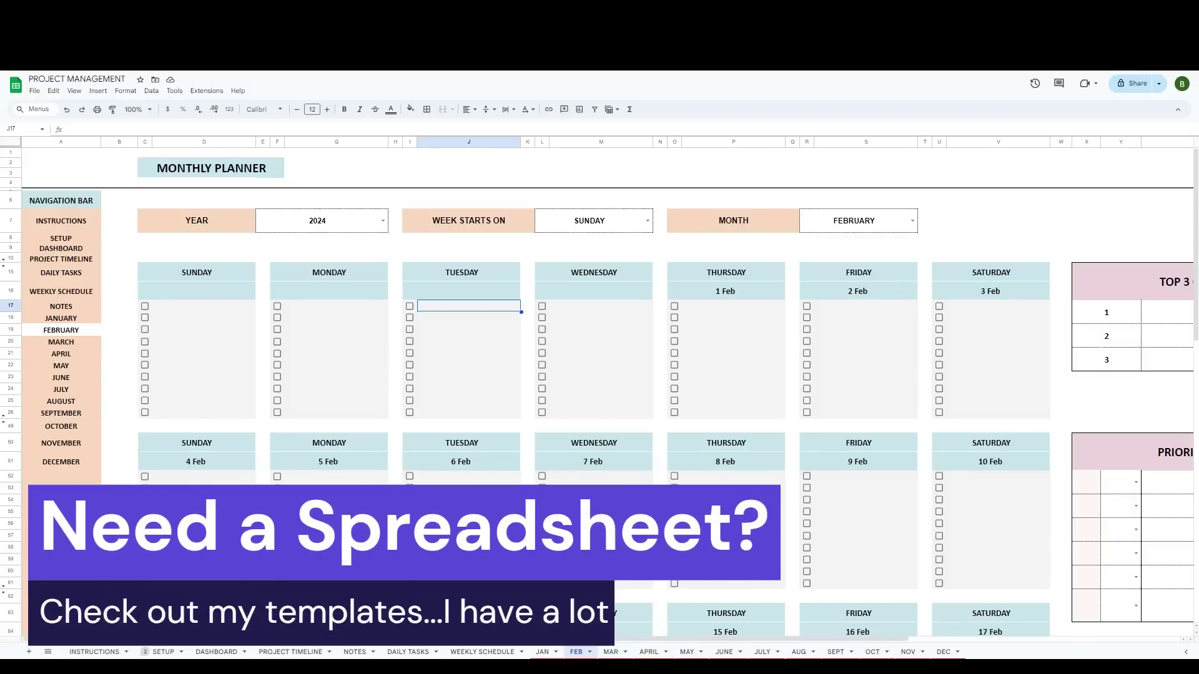
- Browse the OCT and DEC planners, then settle on JUNE and select a couple of its cells
{"action": "left_click", "coordinate": [872, 651]}
{"action": "left_click", "coordinate": [943, 652]}
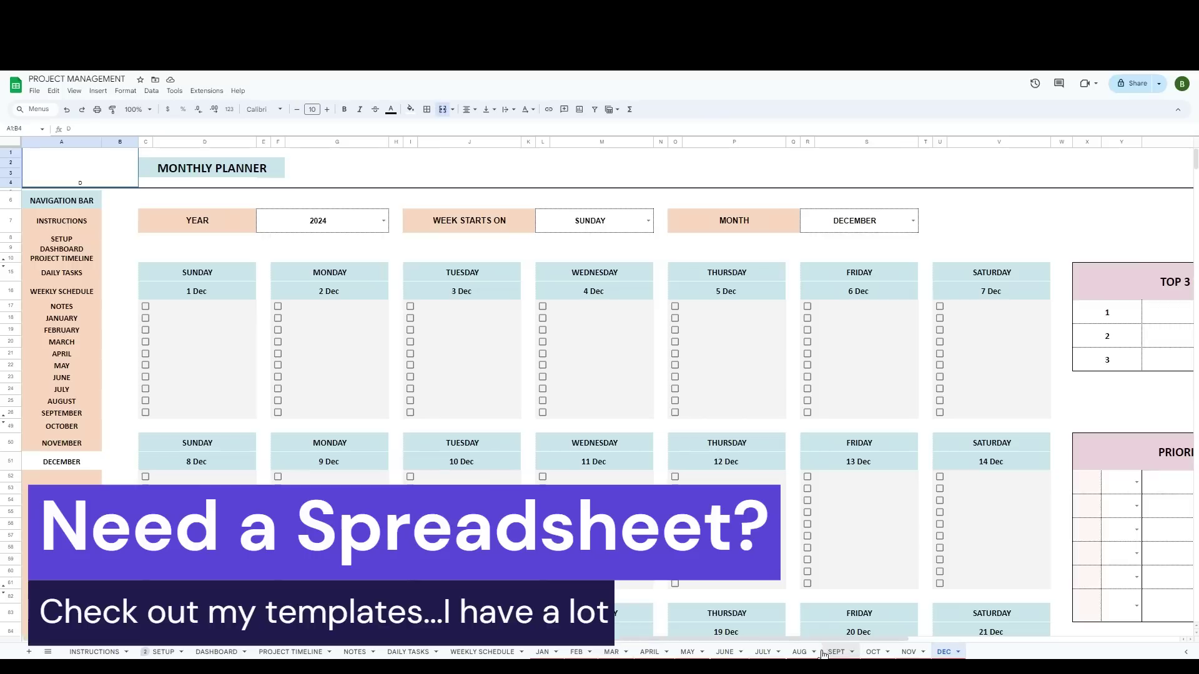
{"action": "left_click", "coordinate": [724, 652]}
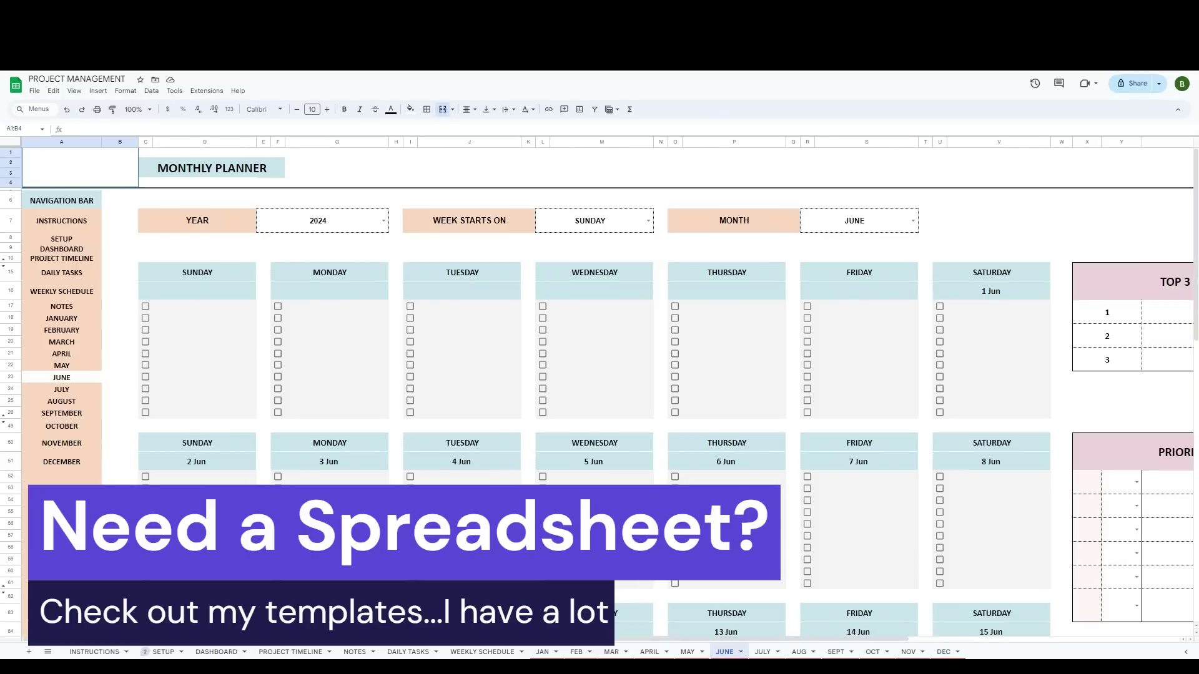
{"action": "left_click", "coordinate": [549, 321]}
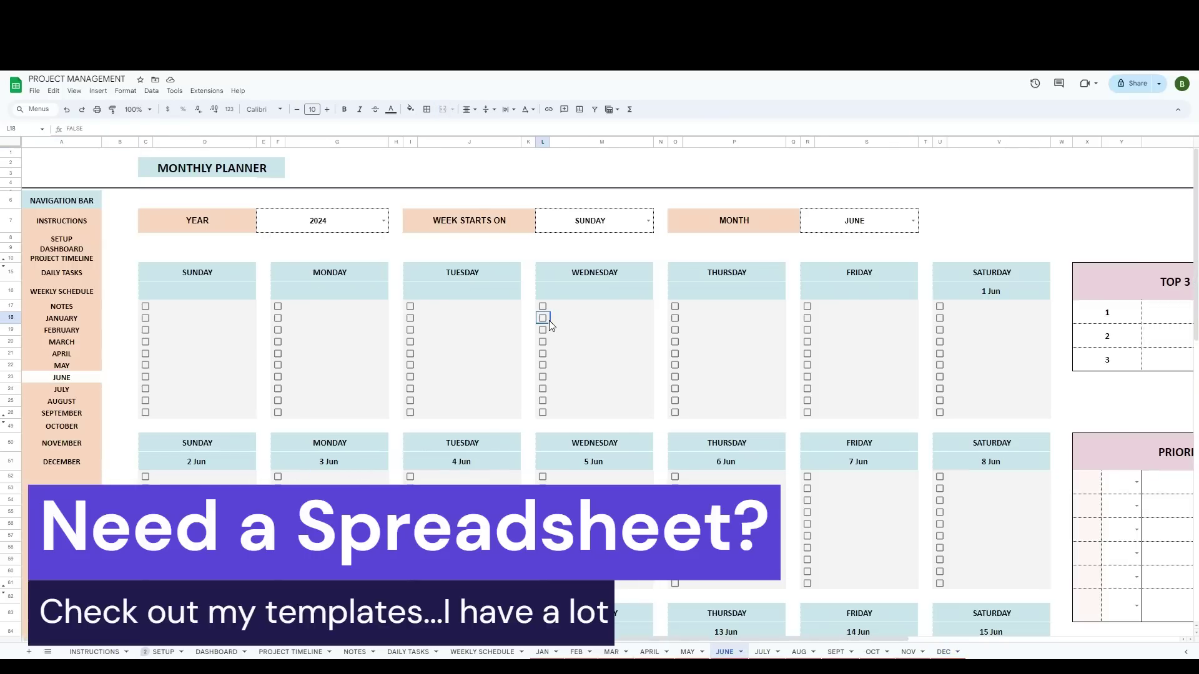
{"action": "left_click", "coordinate": [628, 429]}
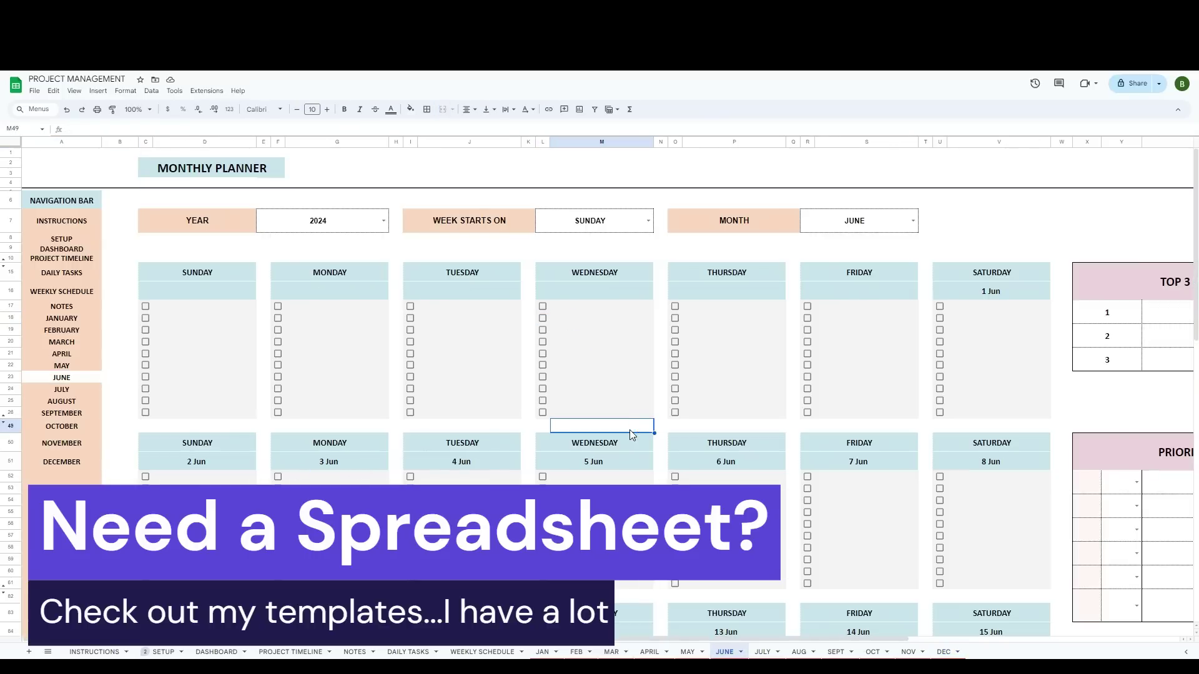